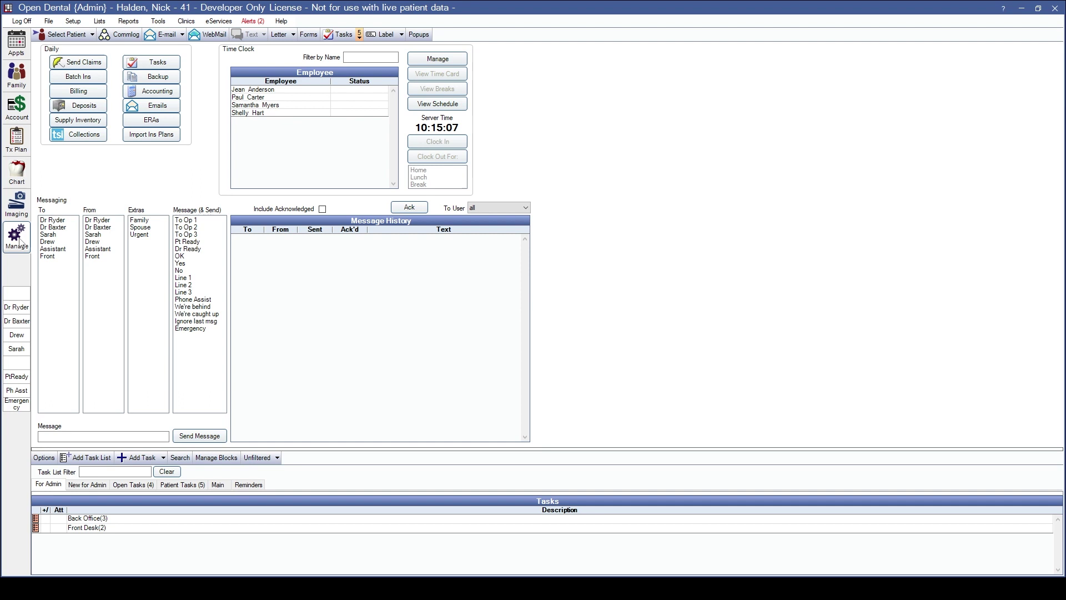
Step: Dock the task lists to the right side of the Manage screen and narrow the panel
left_click(151, 62)
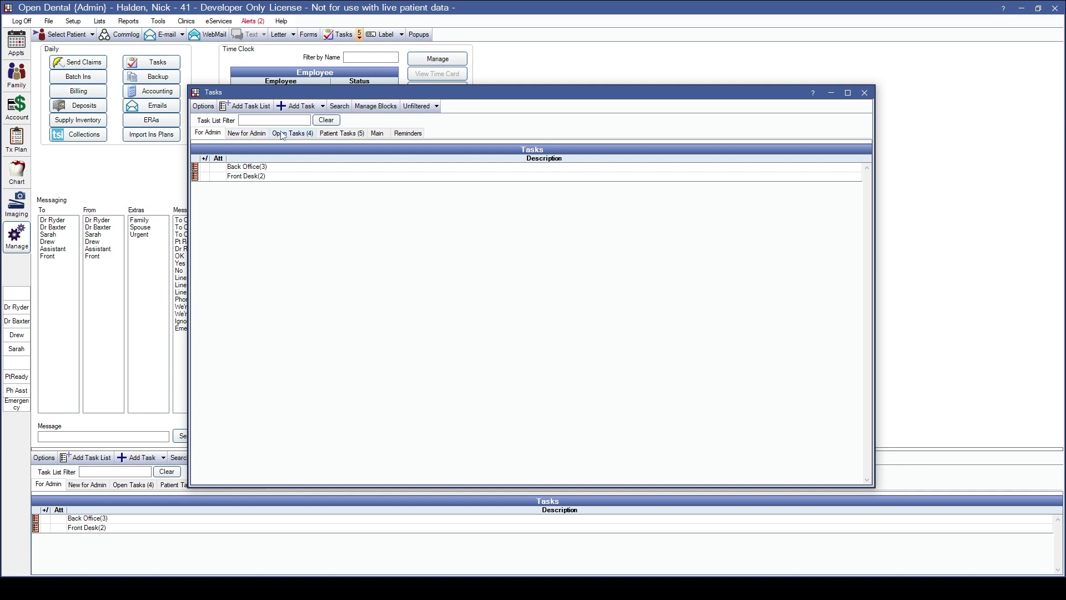
left_click(865, 93)
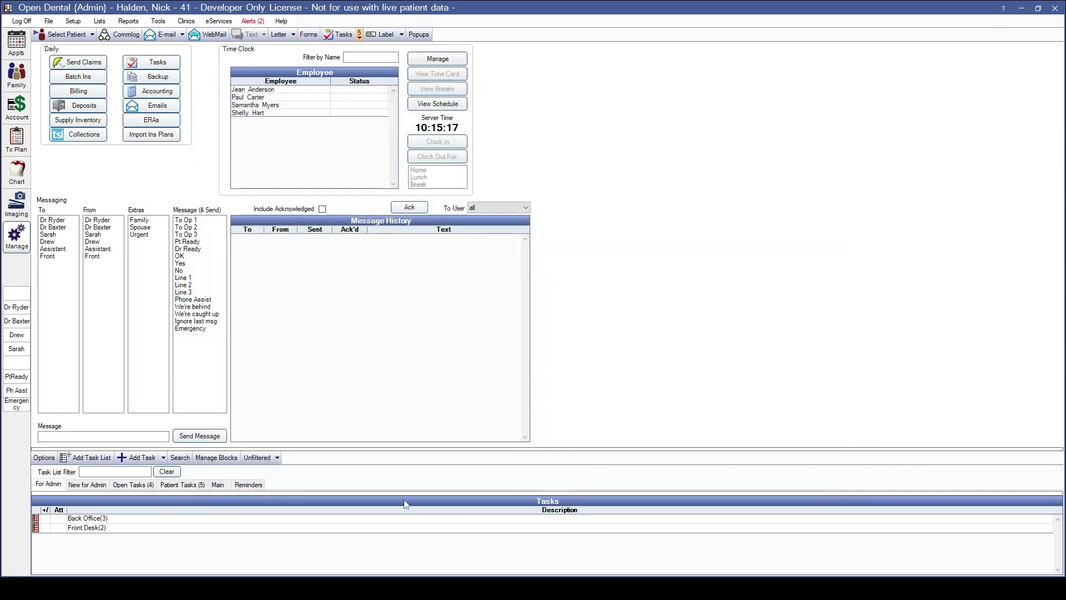
right_click(550, 453)
left_click(577, 468)
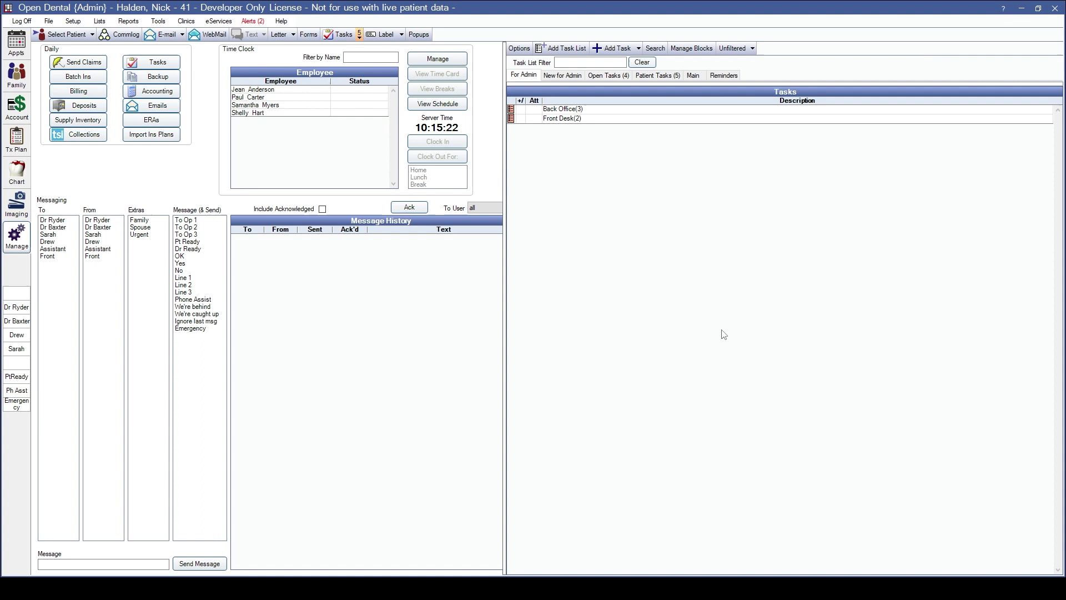
left_click_drag(505, 174, 791, 193)
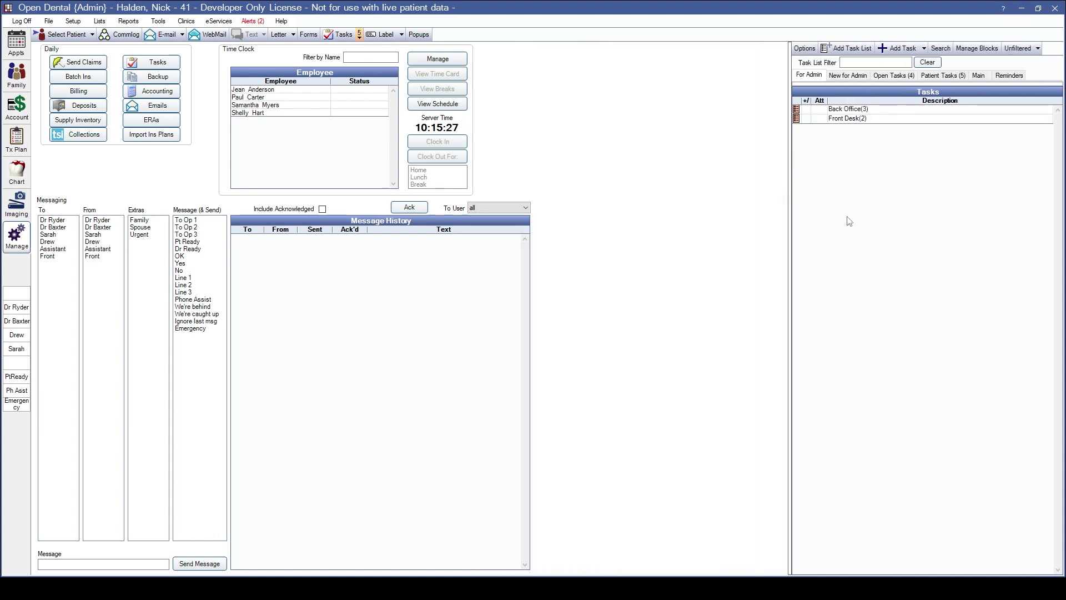
Step: Turn on 'Don't show on this computer' in the Task preferences and save
left_click(73, 21)
left_click(108, 361)
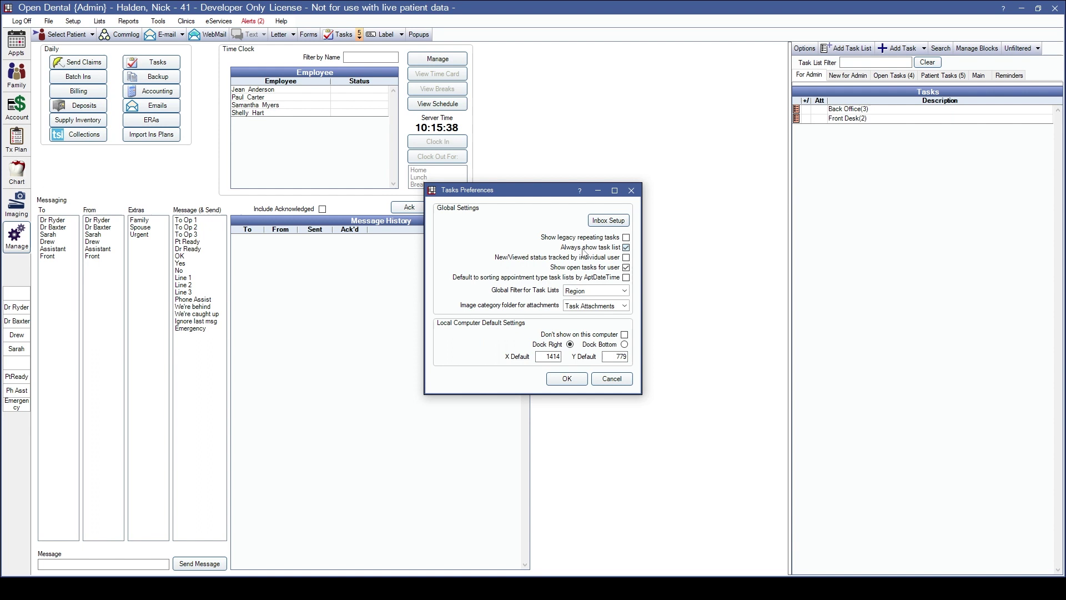
left_click(580, 335)
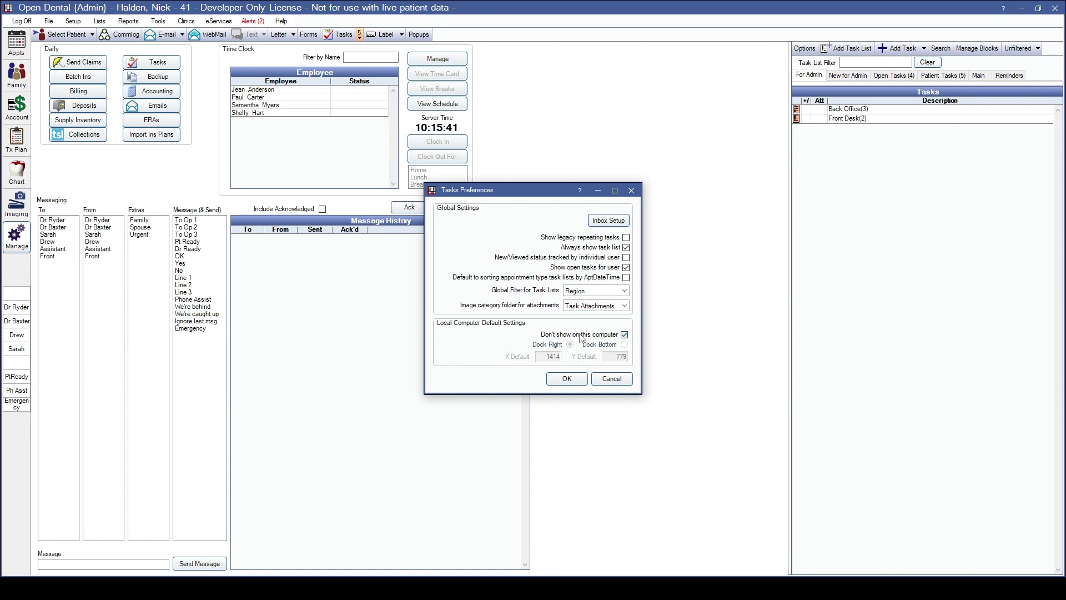
left_click(569, 381)
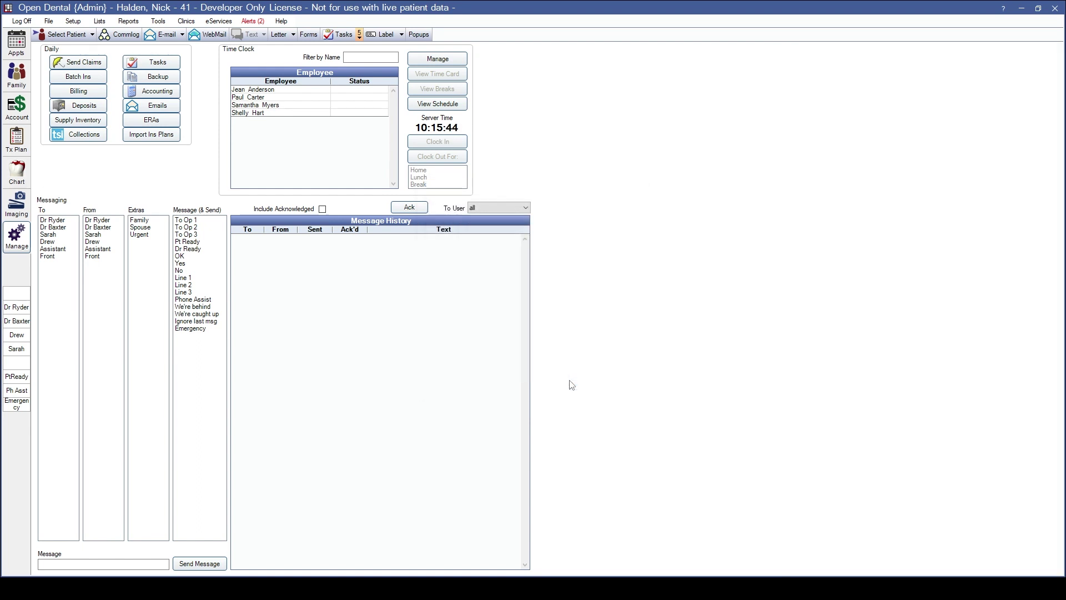
Step: Reopen the Task preferences to confirm the setting, then close them unchanged
left_click(73, 22)
left_click(119, 361)
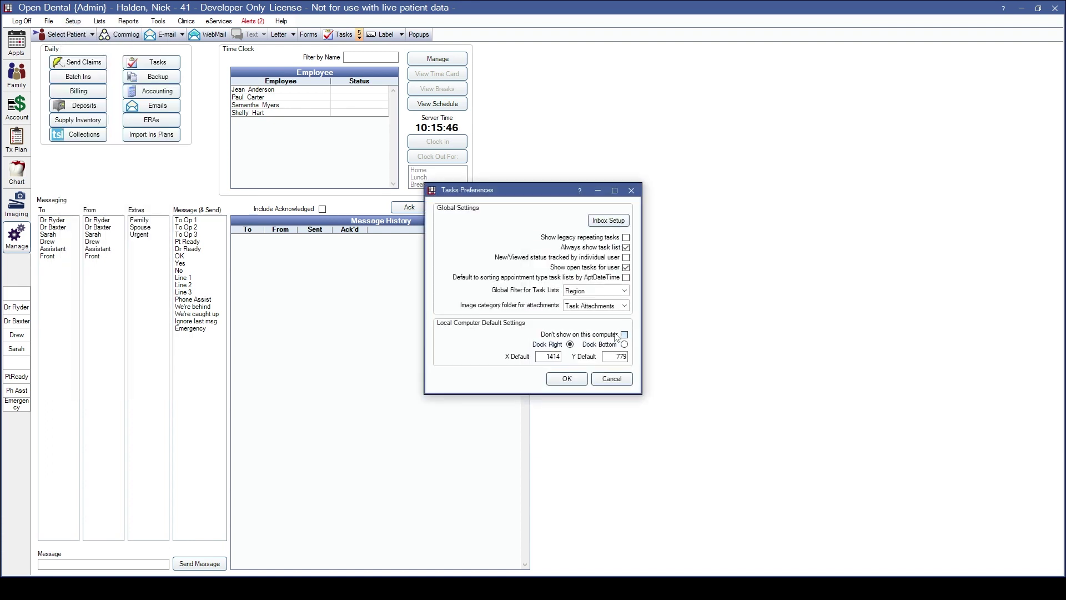
left_click(605, 379)
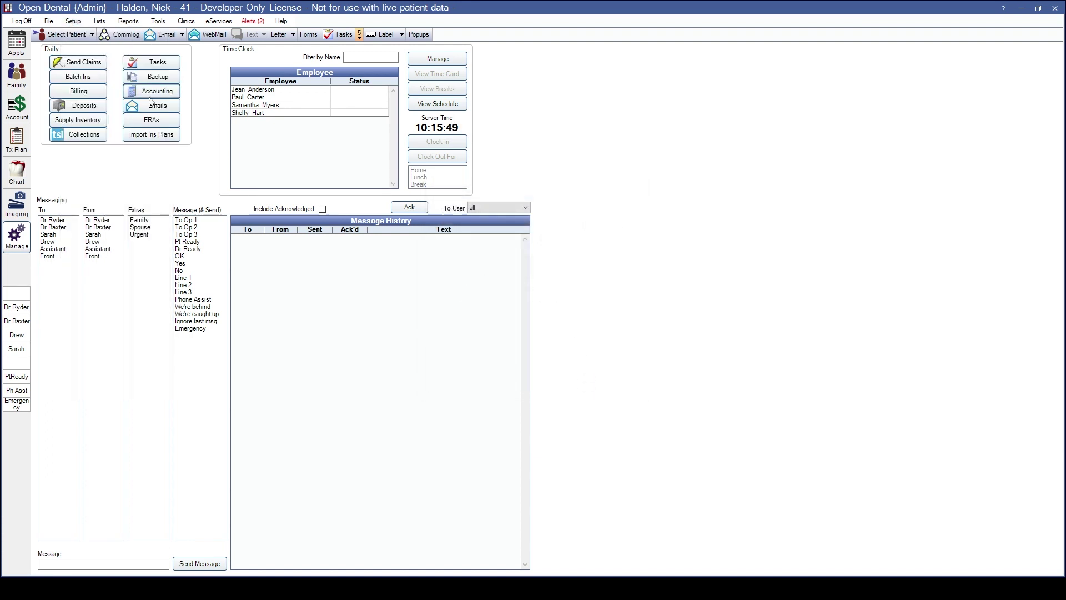
Step: Add a Patient object-type task list to the Main tab, described with the user's name
left_click(155, 62)
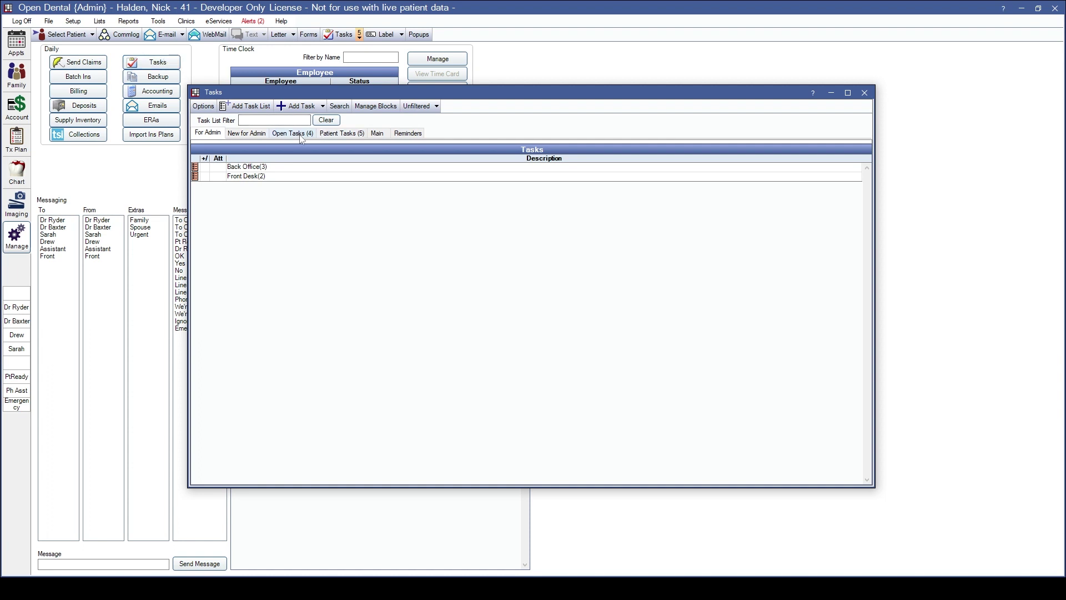
left_click(378, 133)
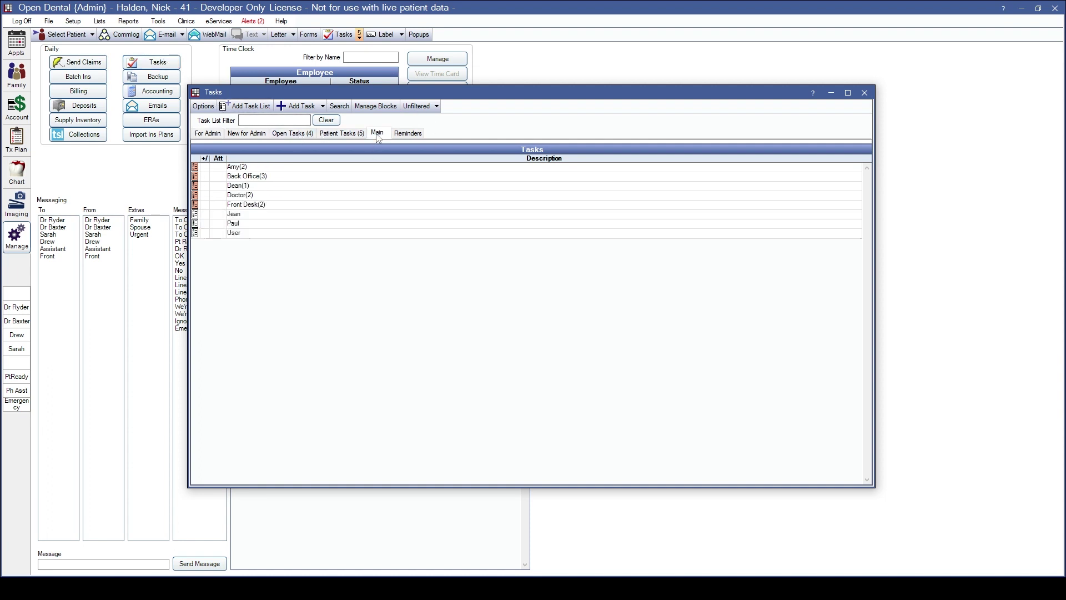
left_click(247, 105)
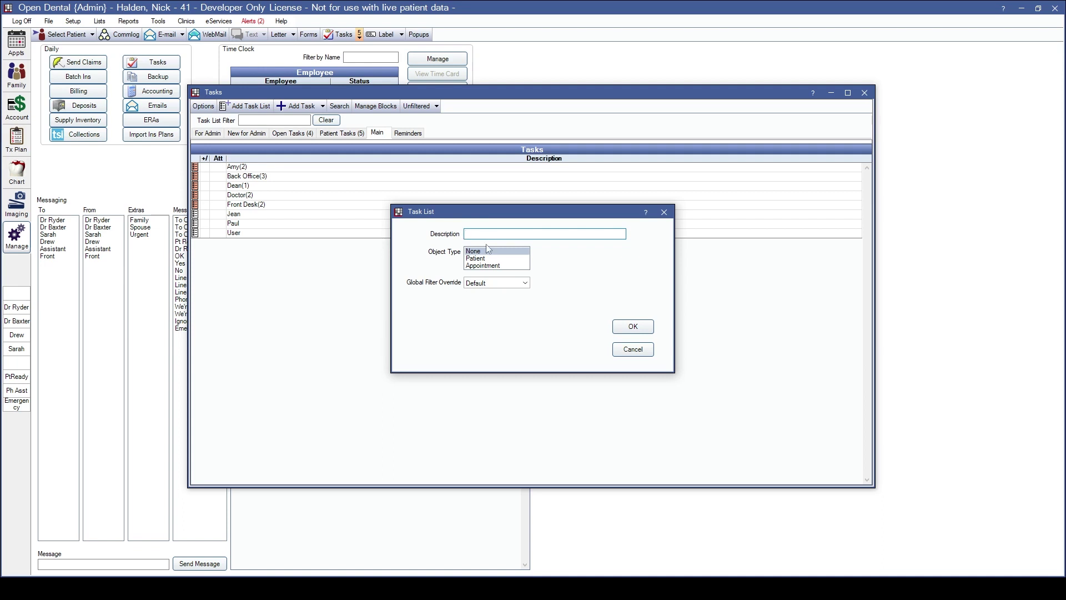
left_click(473, 258)
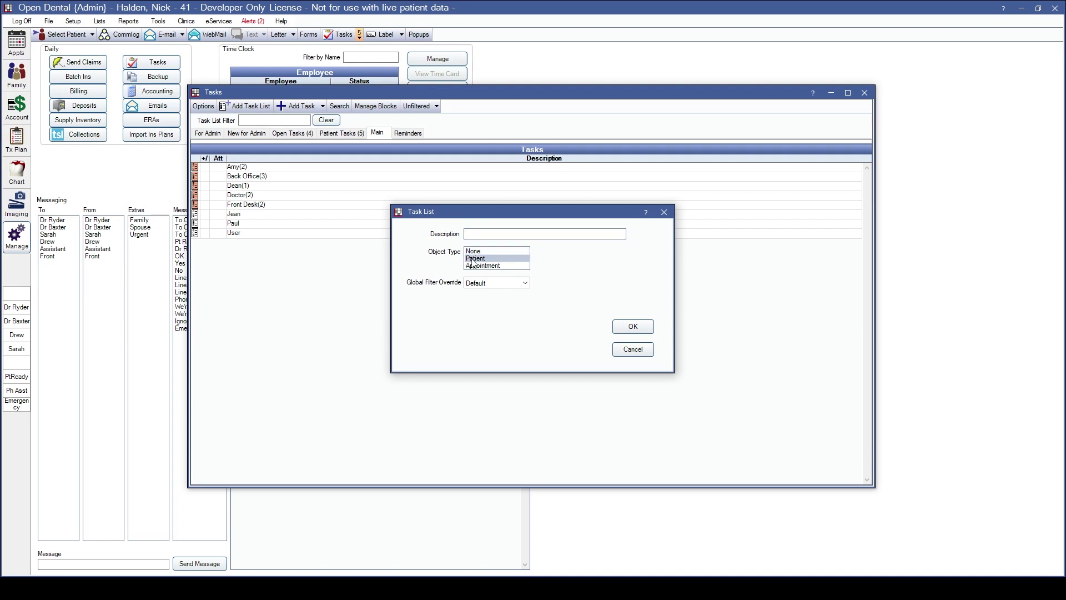
left_click(491, 233)
left_click(615, 327)
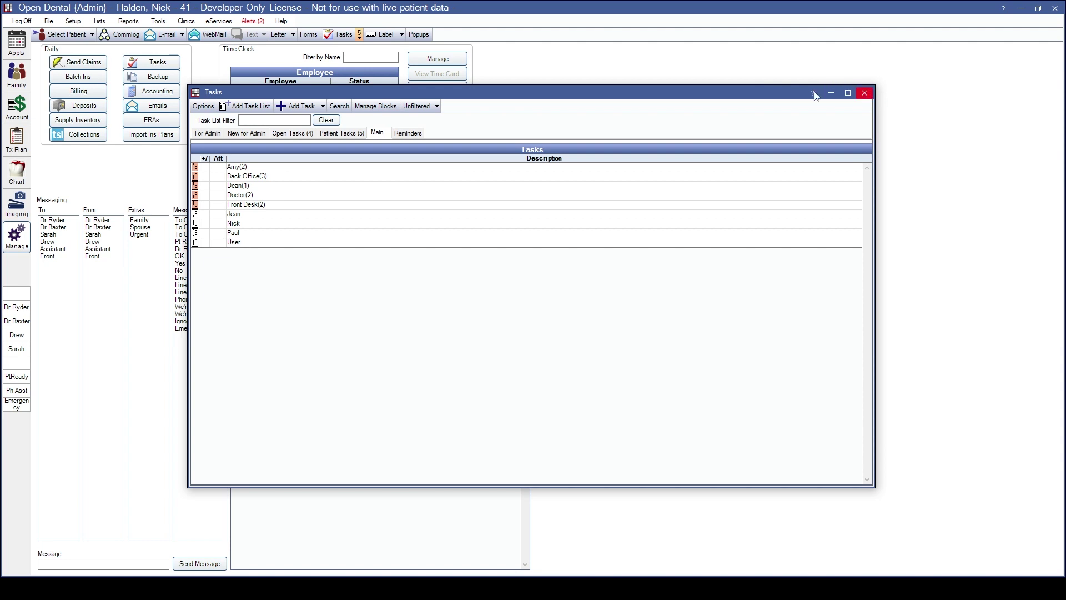
Step: In Task Inbox Setup, assign the user's same-named task list as their inbox and save
left_click(864, 93)
left_click(73, 21)
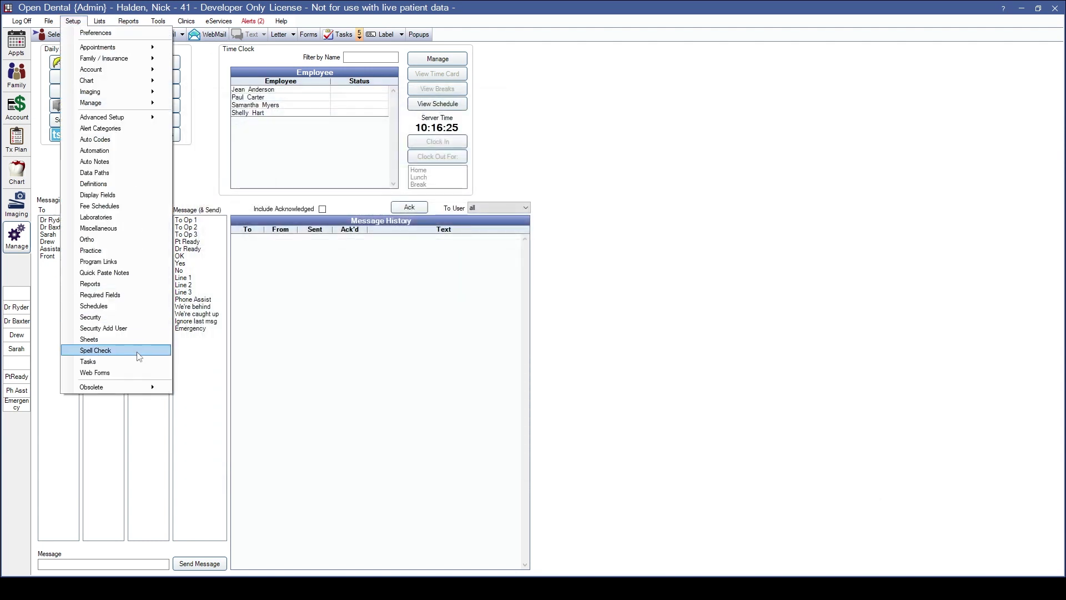
left_click(138, 361)
left_click(607, 222)
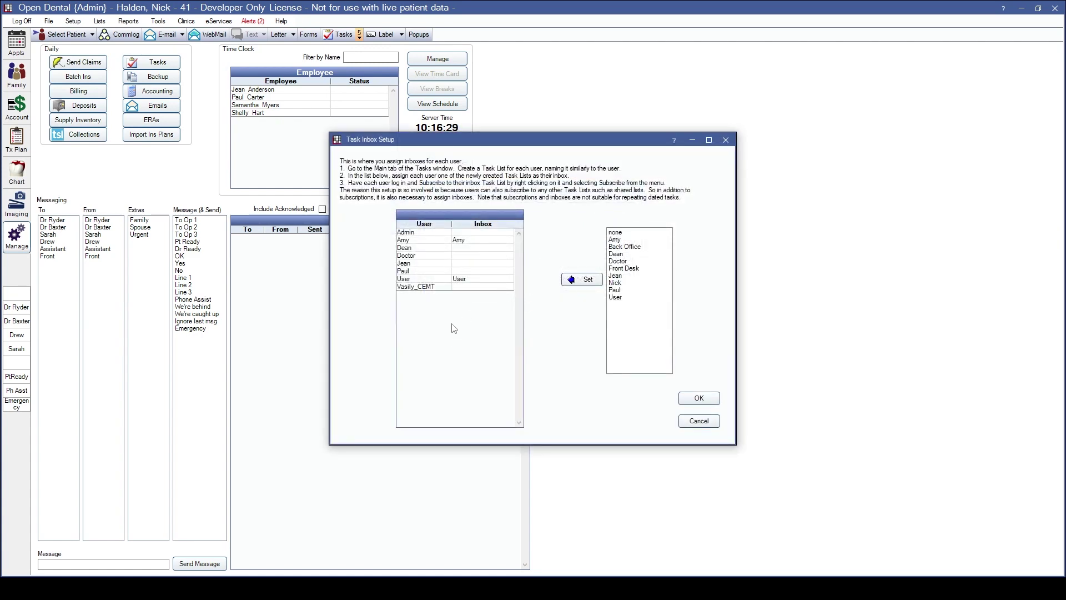
left_click(455, 249)
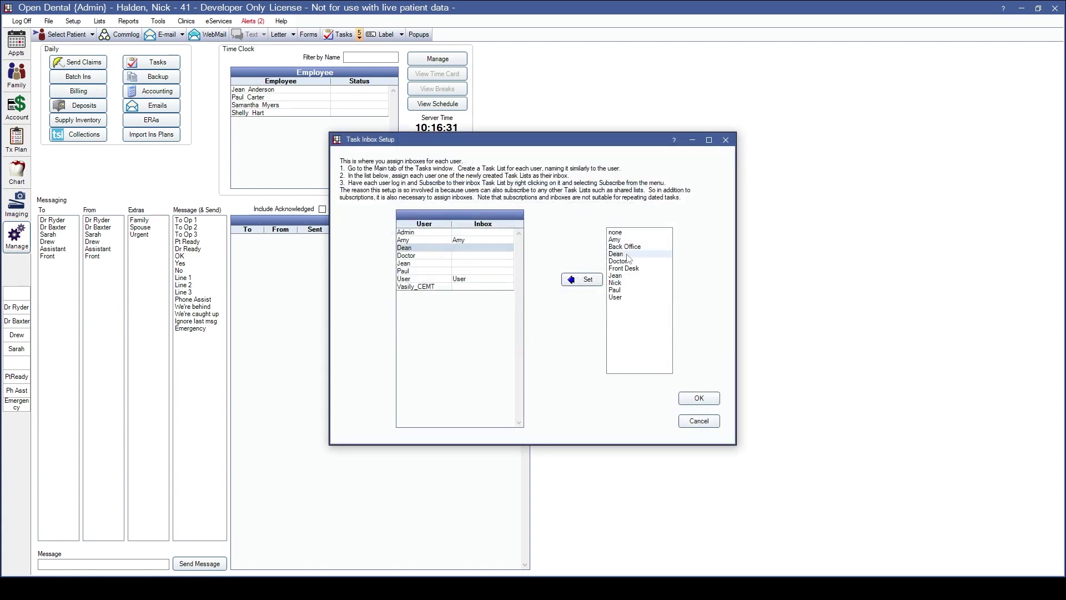
left_click(627, 254)
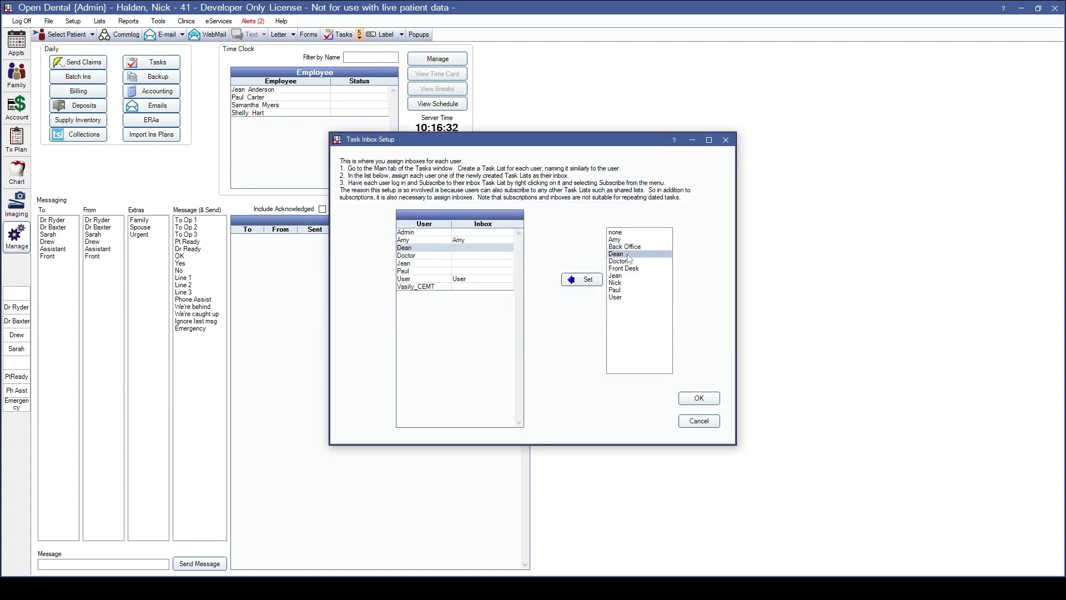
left_click(582, 279)
left_click(454, 251)
left_click(701, 401)
left_click(562, 384)
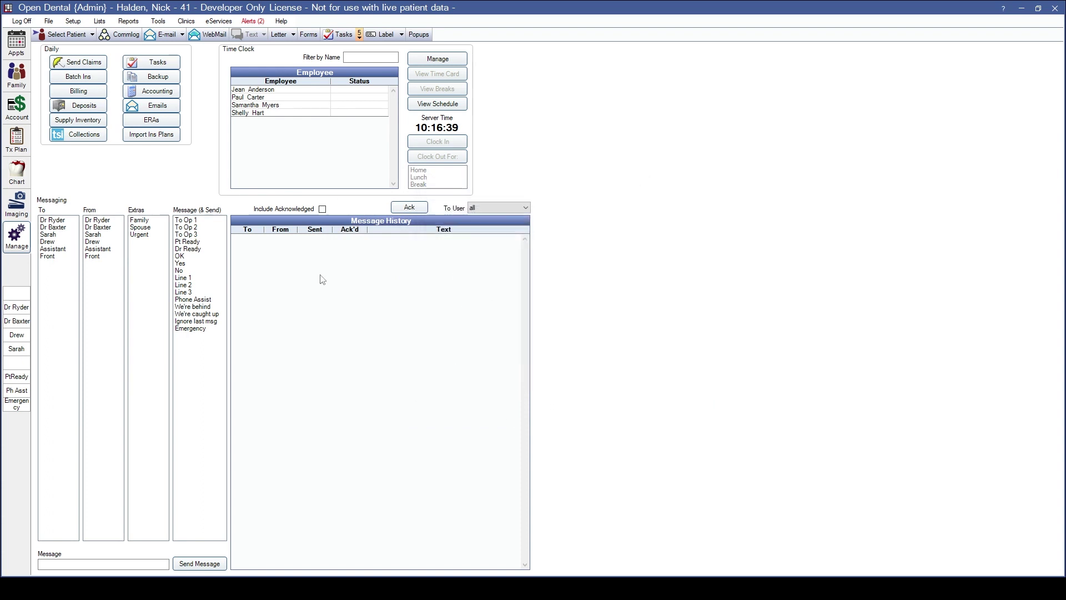
Step: Subscribe to the staff member's task list and view it under the For Admin tab
left_click(148, 63)
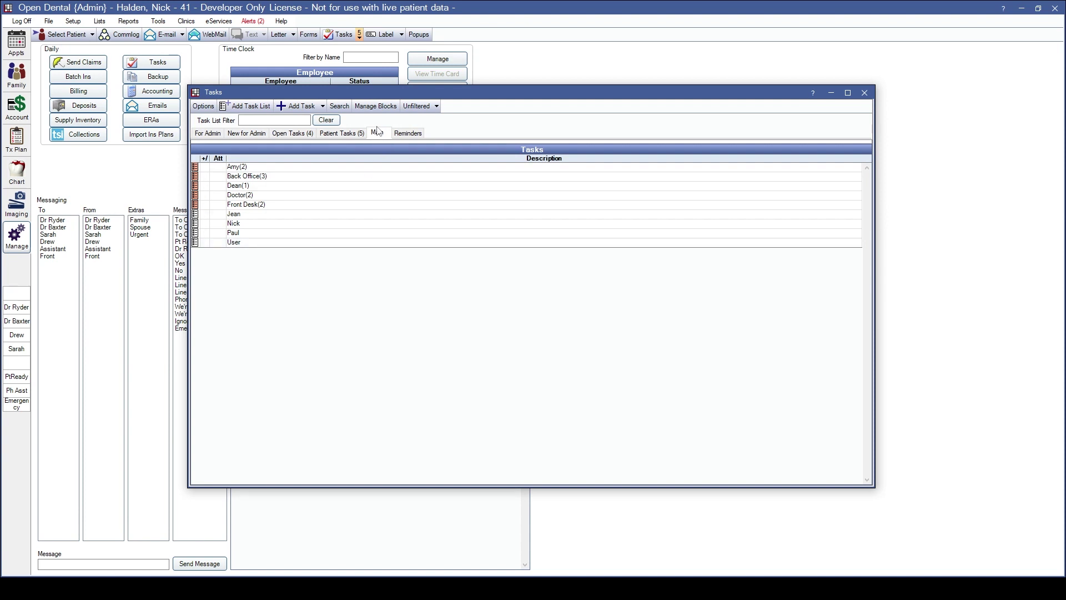
right_click(242, 186)
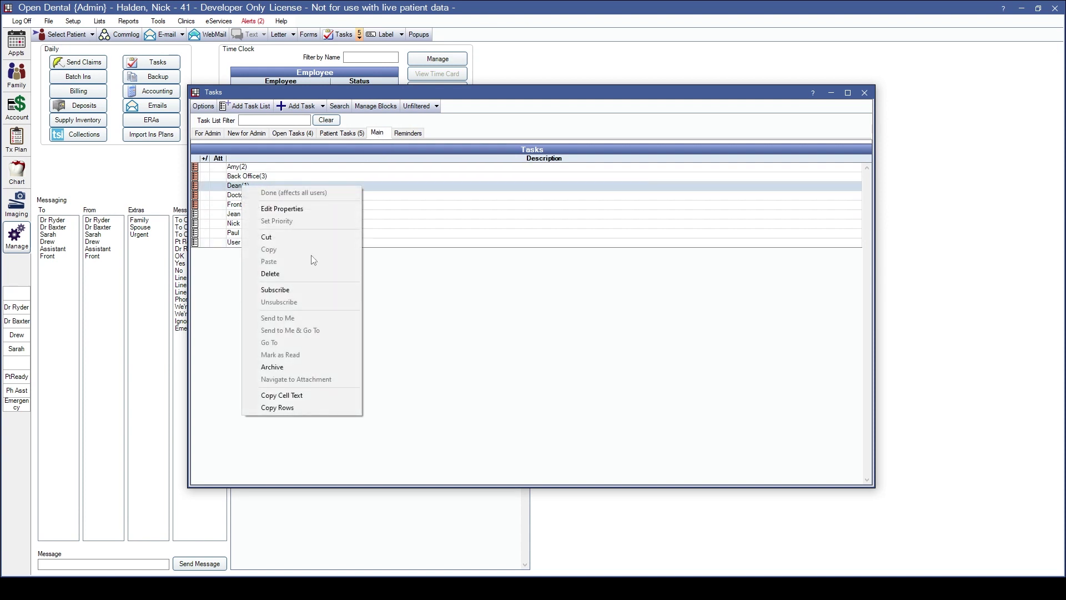
left_click(290, 289)
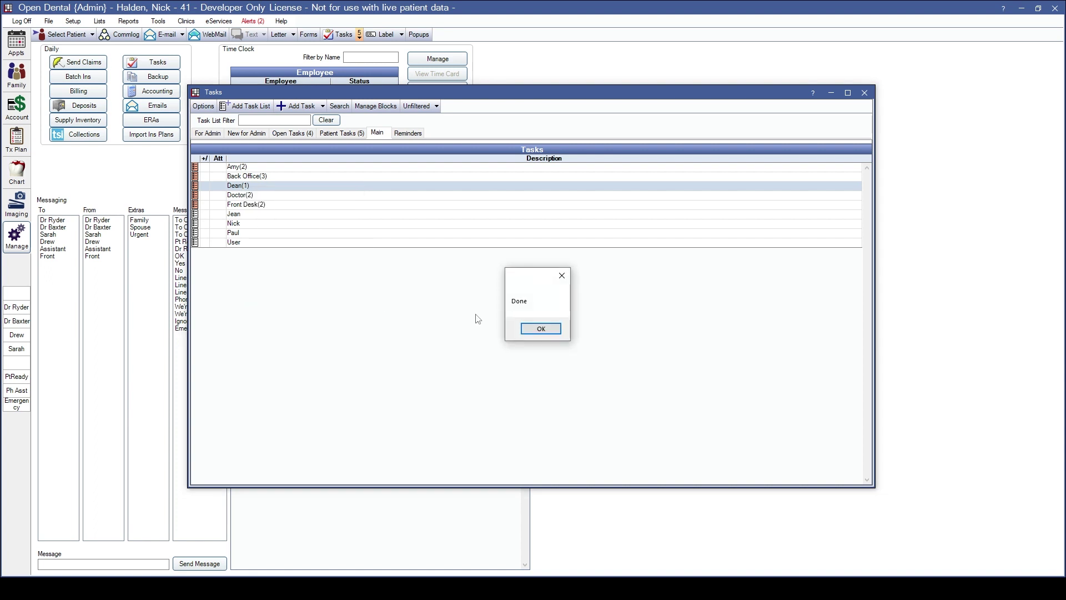
left_click(542, 330)
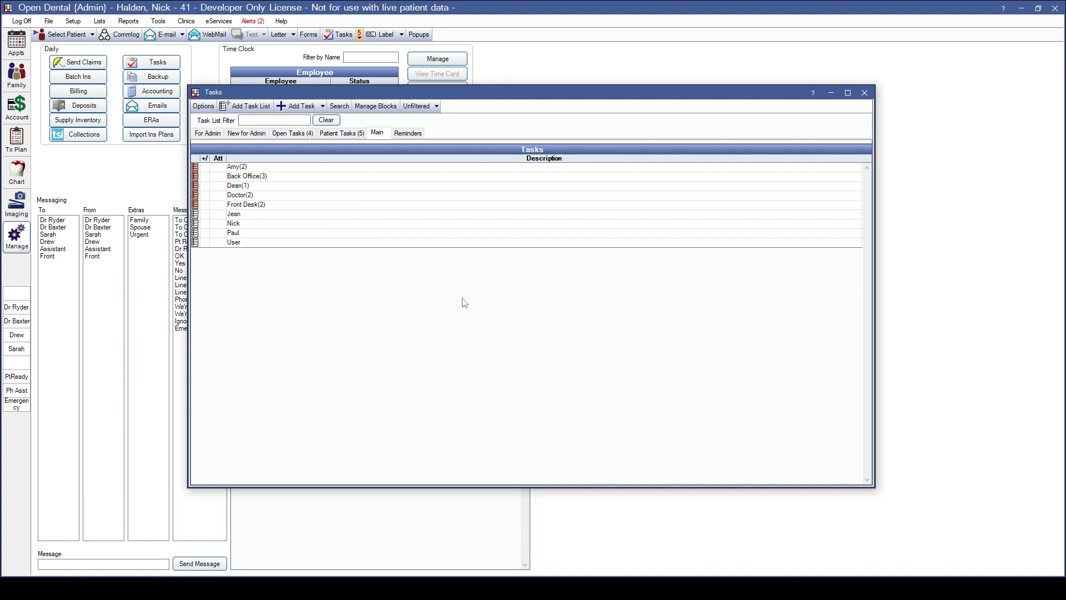
left_click(206, 134)
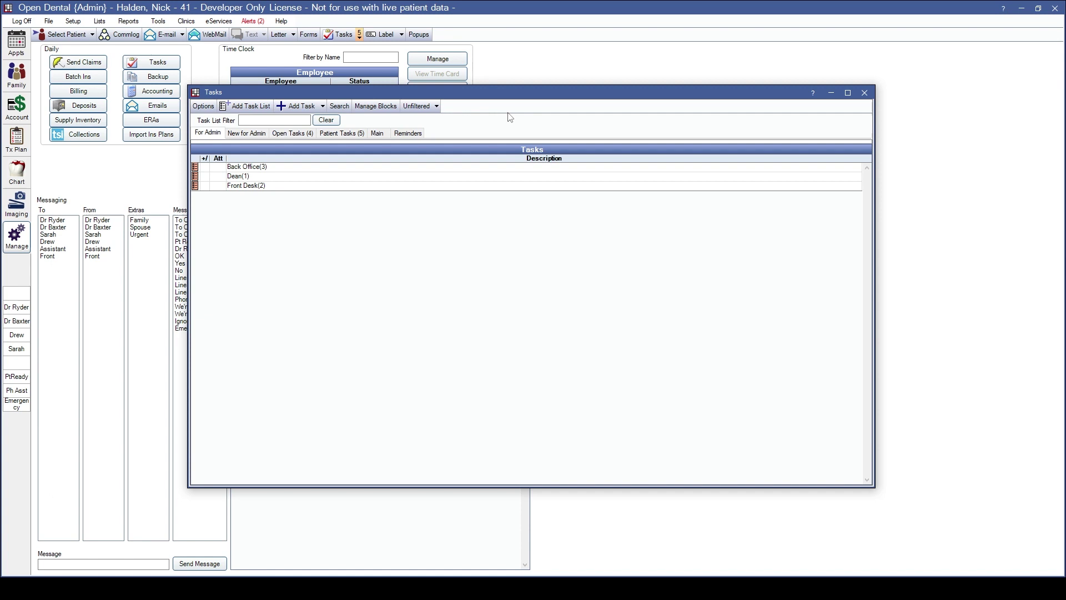
Step: Start a new task on the staff member's task list
left_click(294, 107)
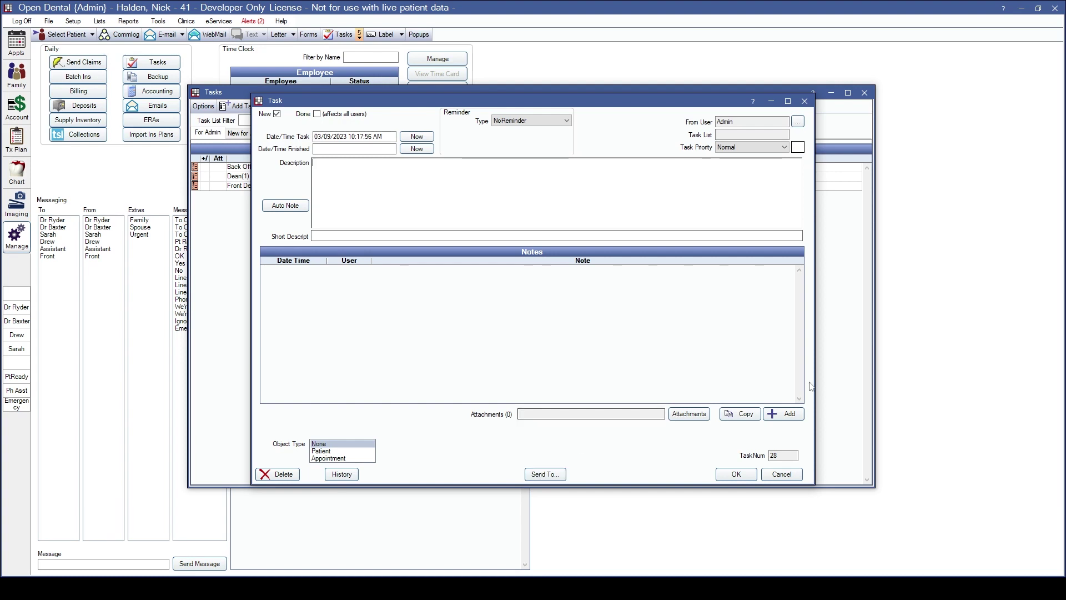
left_click(782, 475)
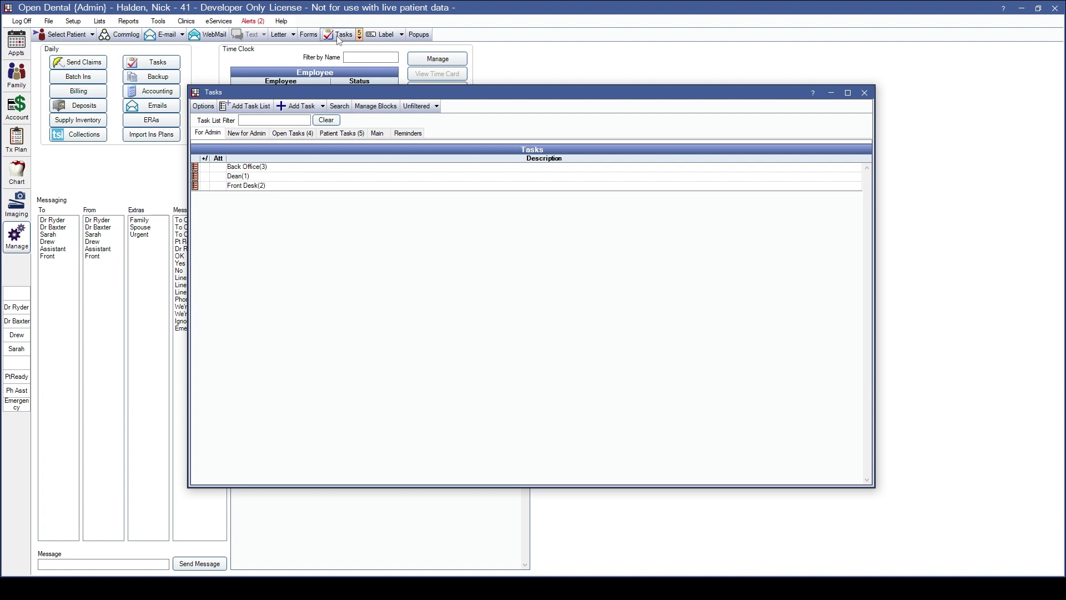
left_click(338, 35)
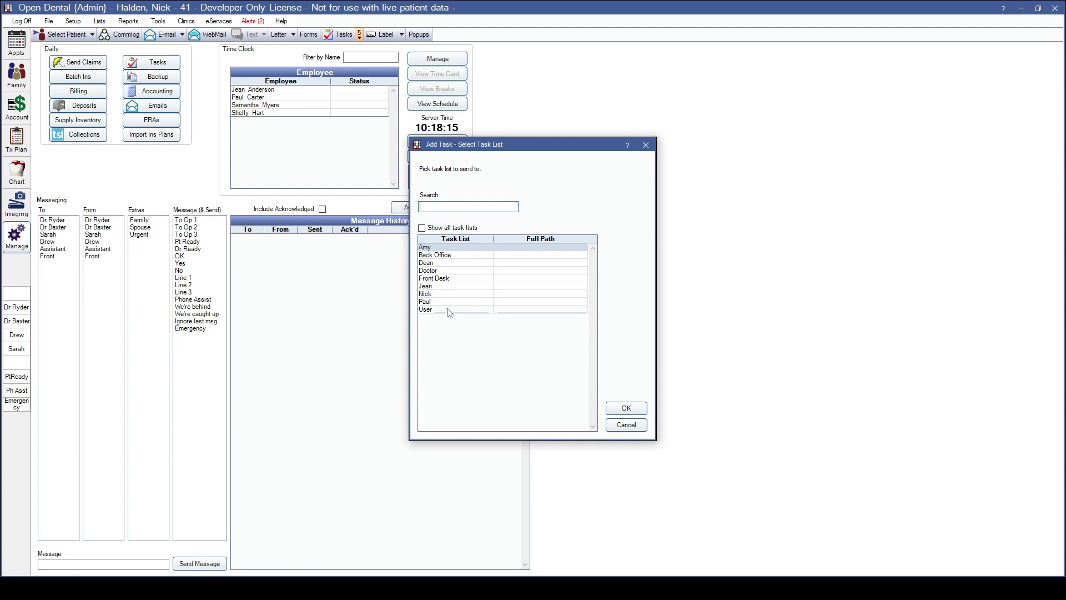
double_click(443, 263)
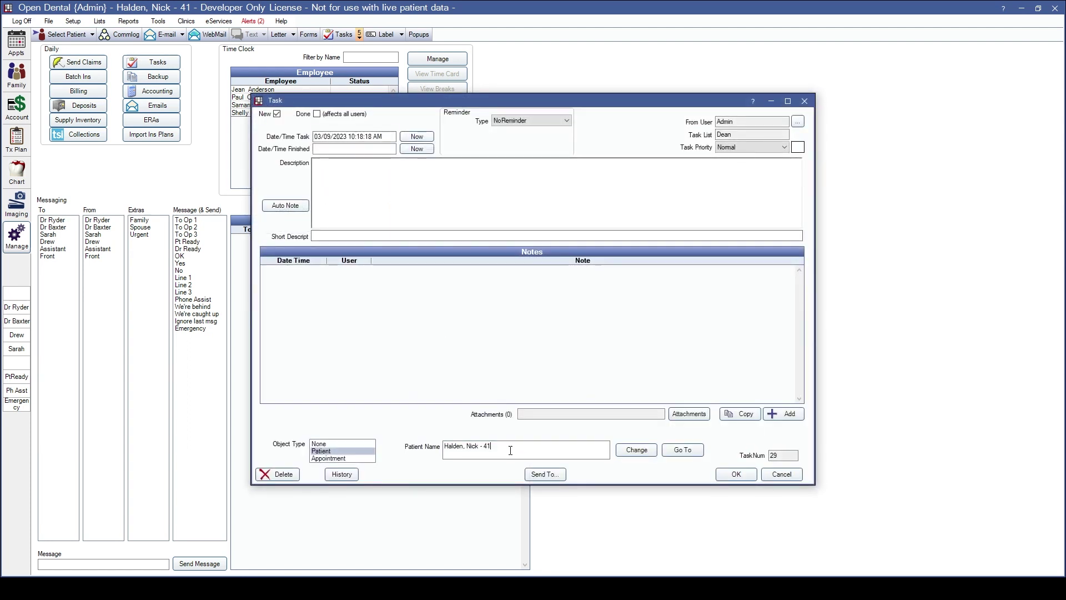
Step: Set the task's Object Type to None, removing its linked patient
left_click_drag(492, 448, 439, 451)
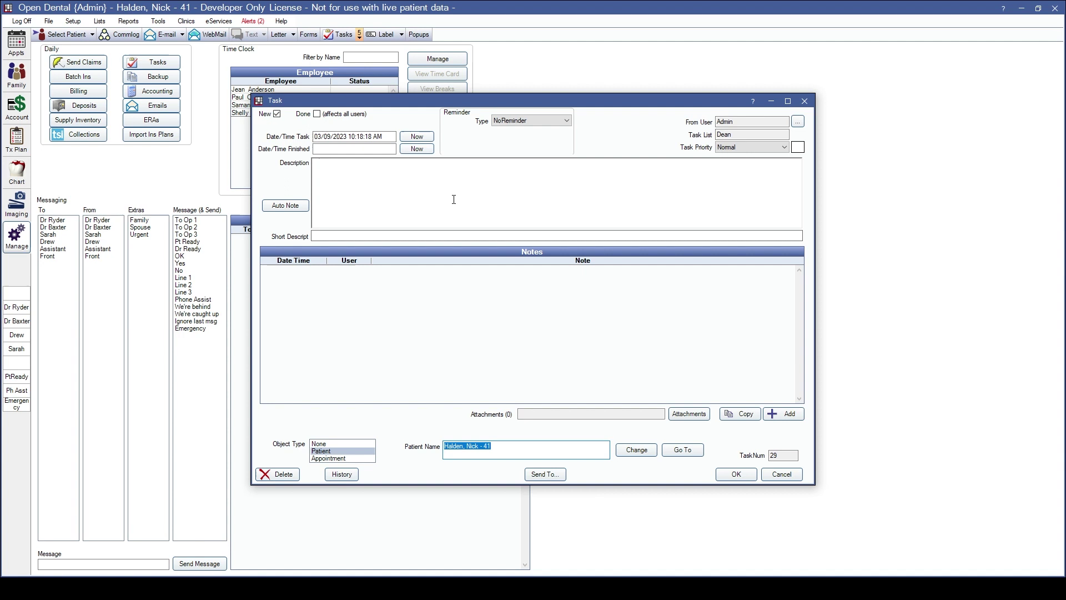
left_click(523, 452)
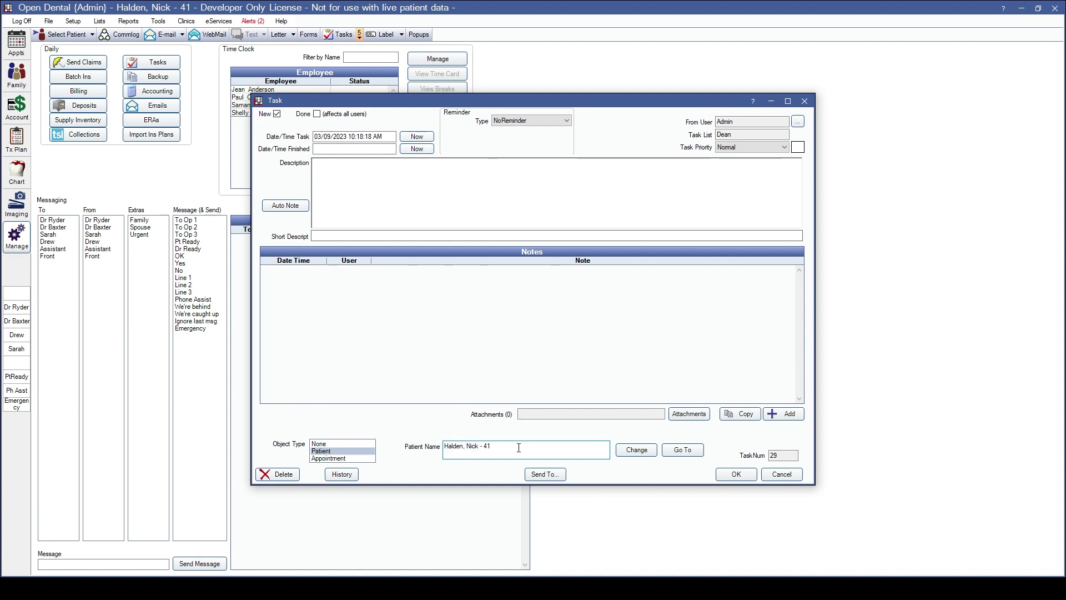
left_click(636, 450)
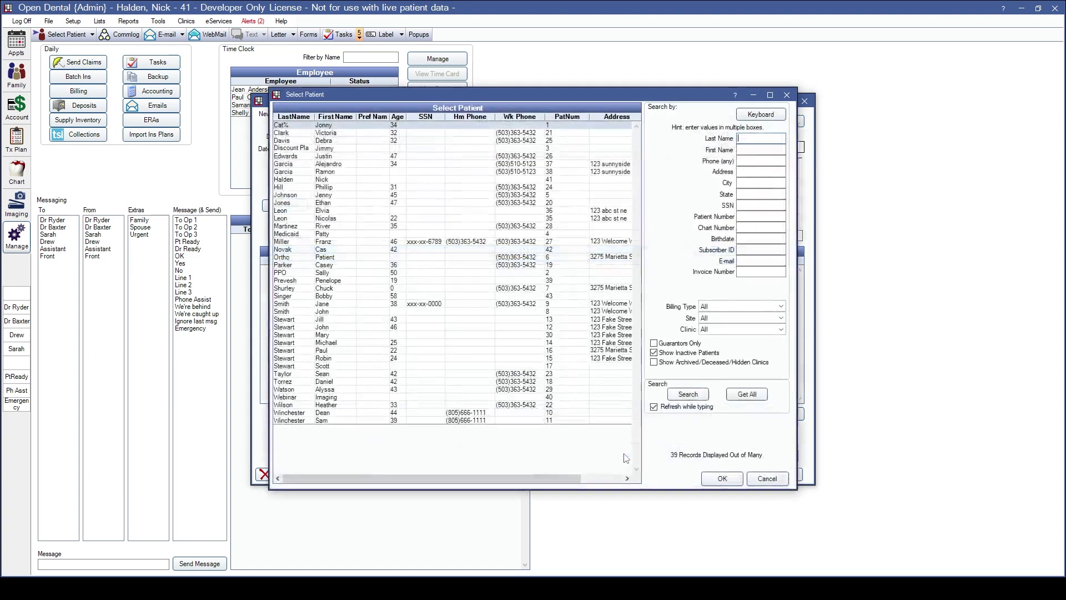
left_click(787, 95)
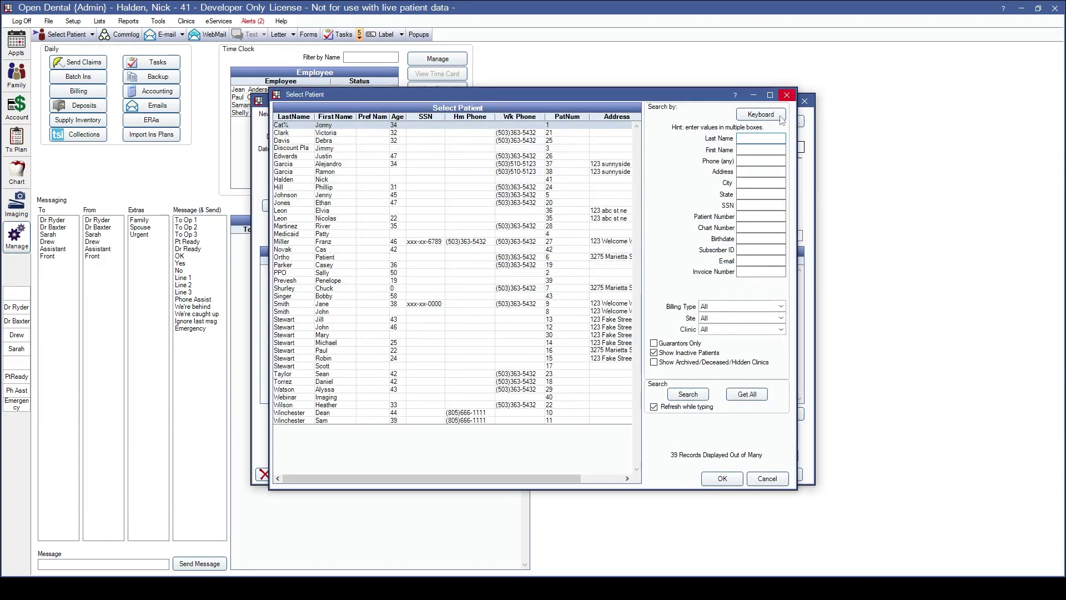
left_click(319, 444)
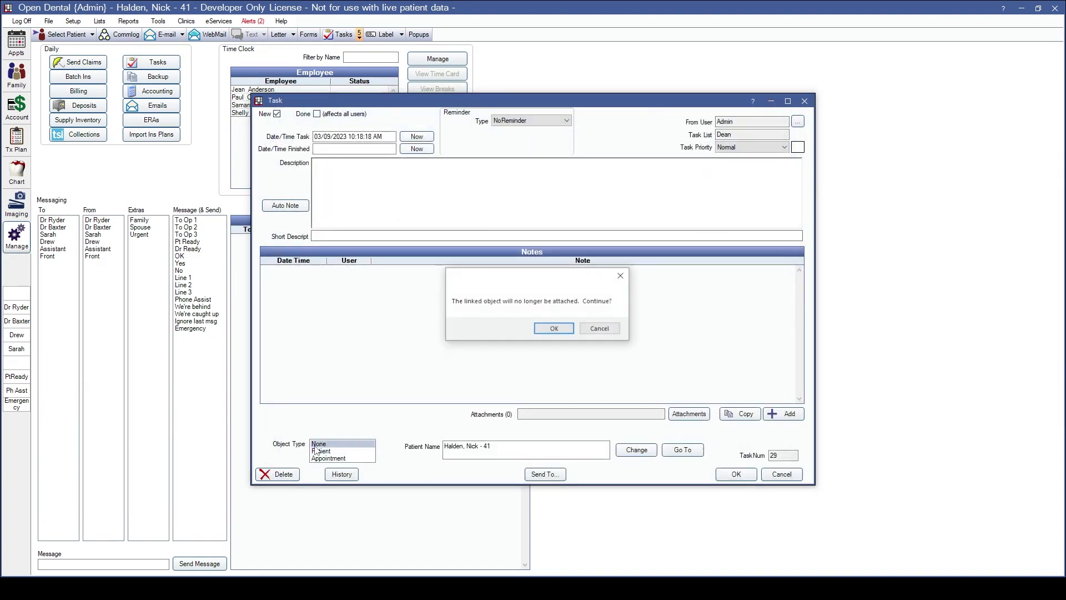
left_click(552, 329)
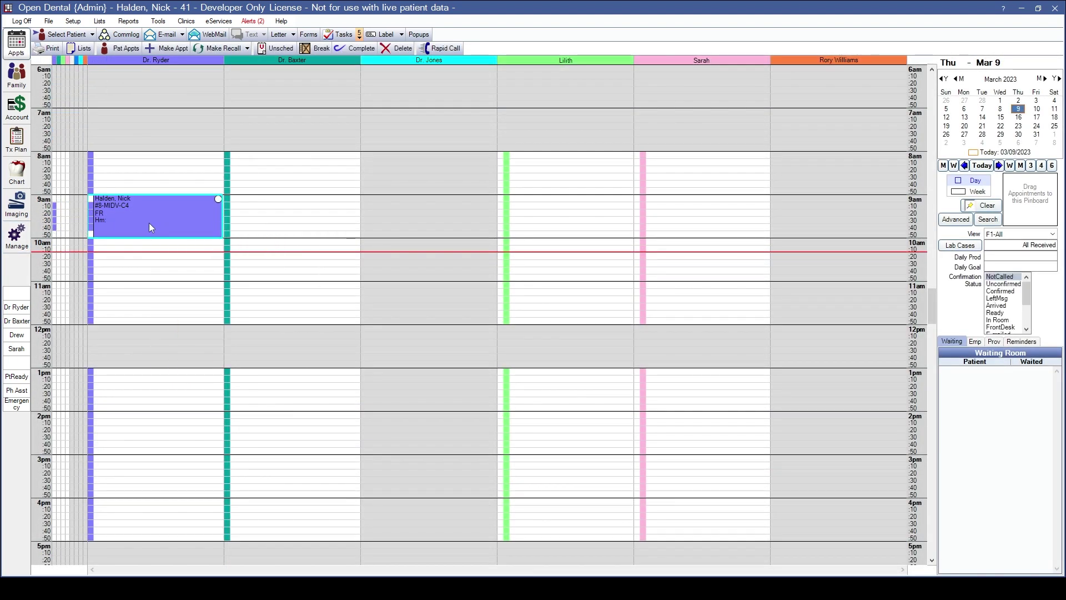
Step: Create a Back Office task from the 9:00 AM appointment saying to follow up in 1 week
double_click(149, 222)
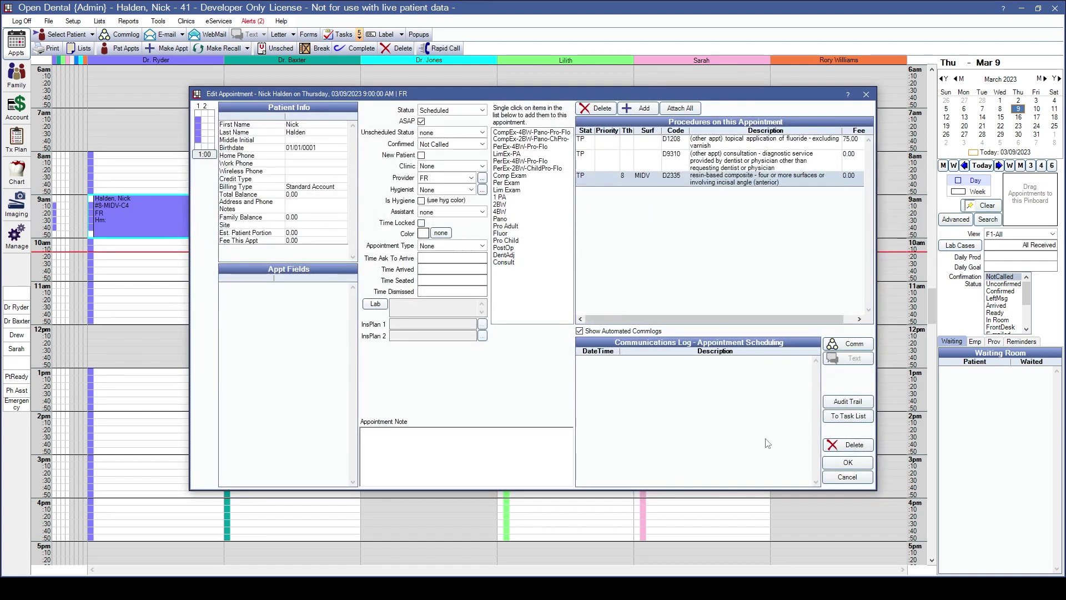
left_click(837, 417)
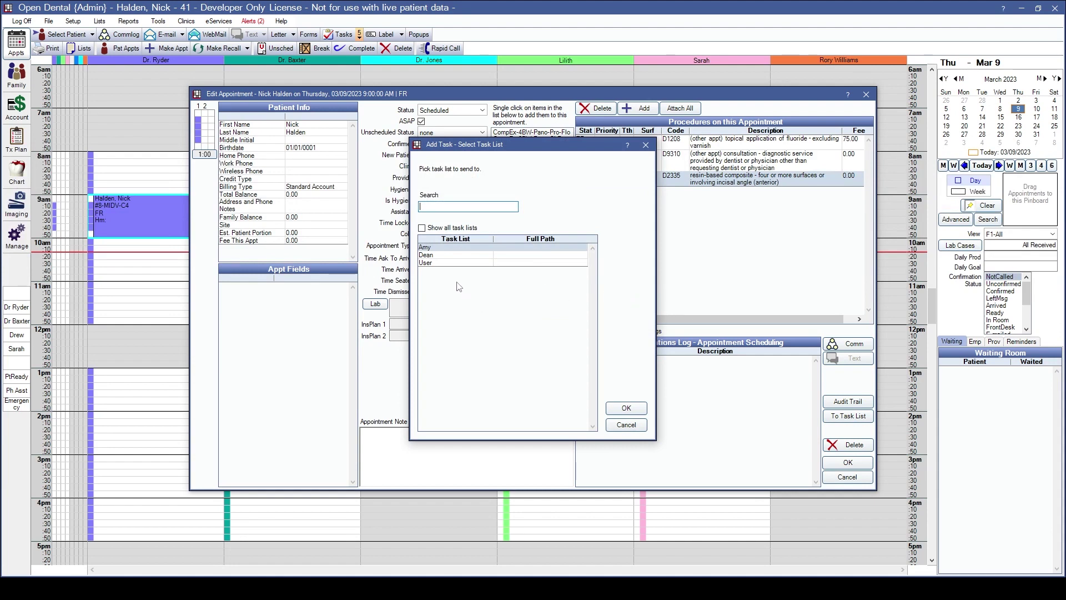
left_click(426, 229)
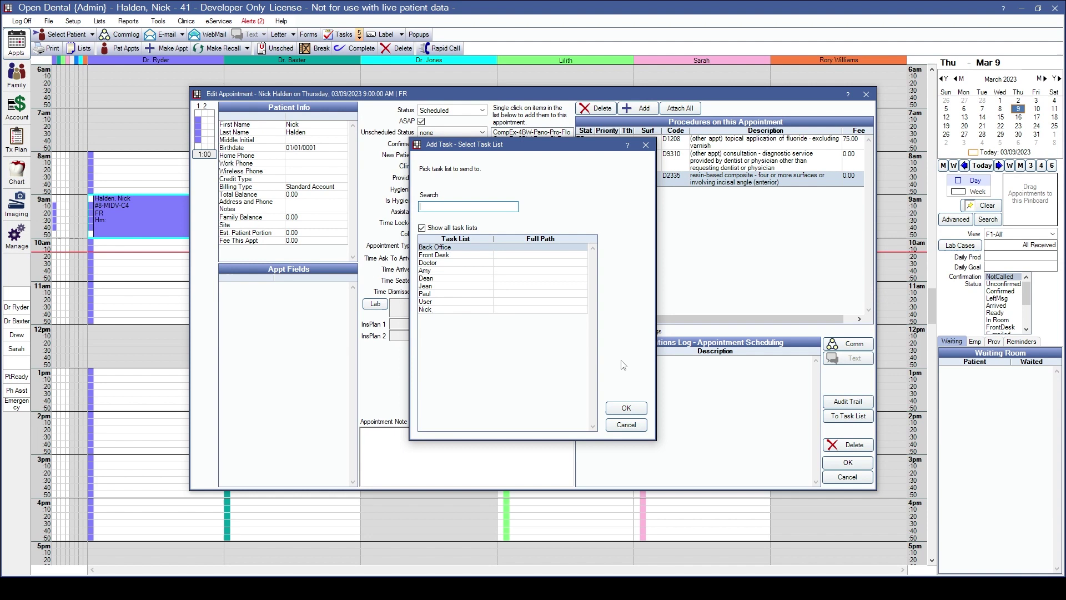
left_click(626, 409)
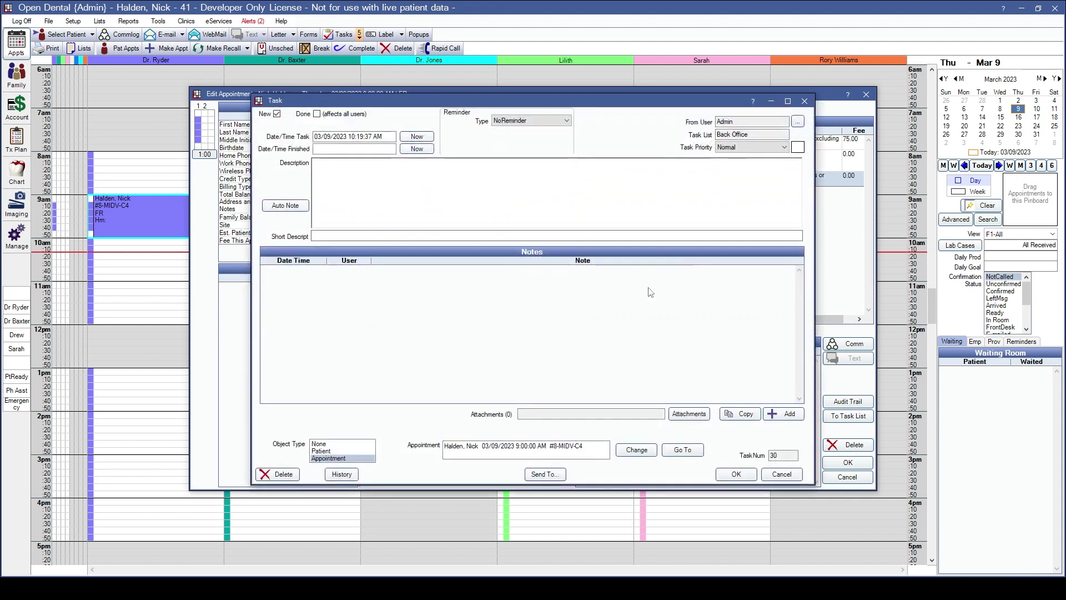
left_click_drag(590, 446, 519, 446)
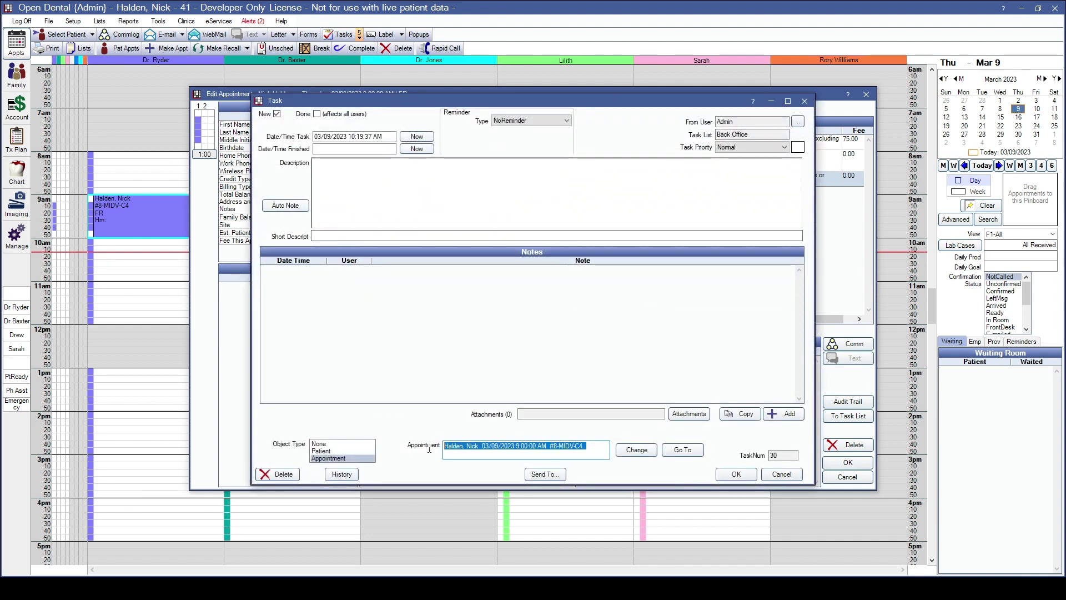
left_click(477, 186)
type("Fol")
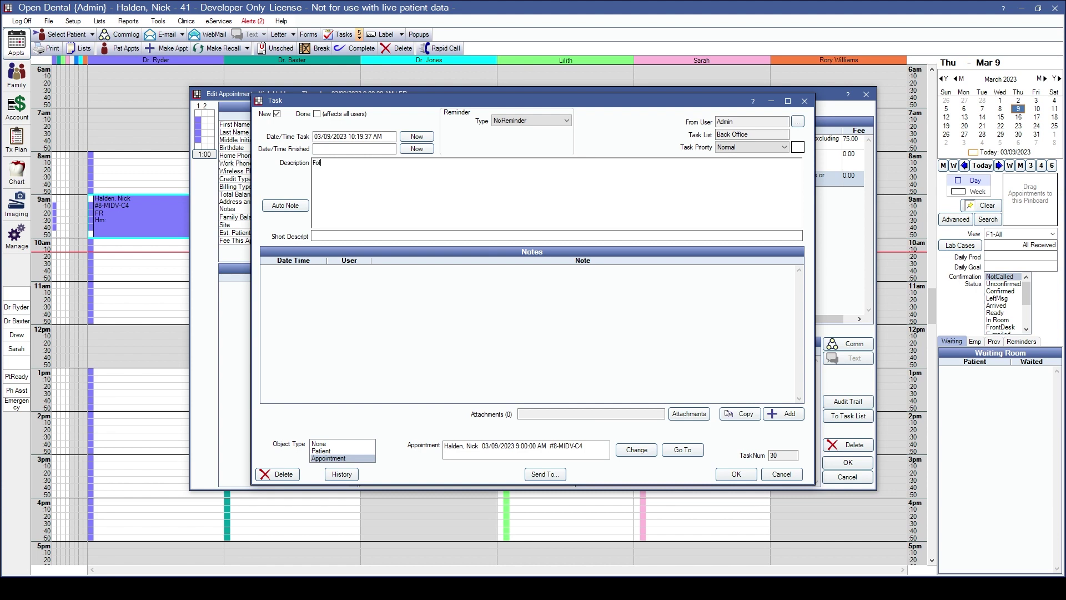
type("low up")
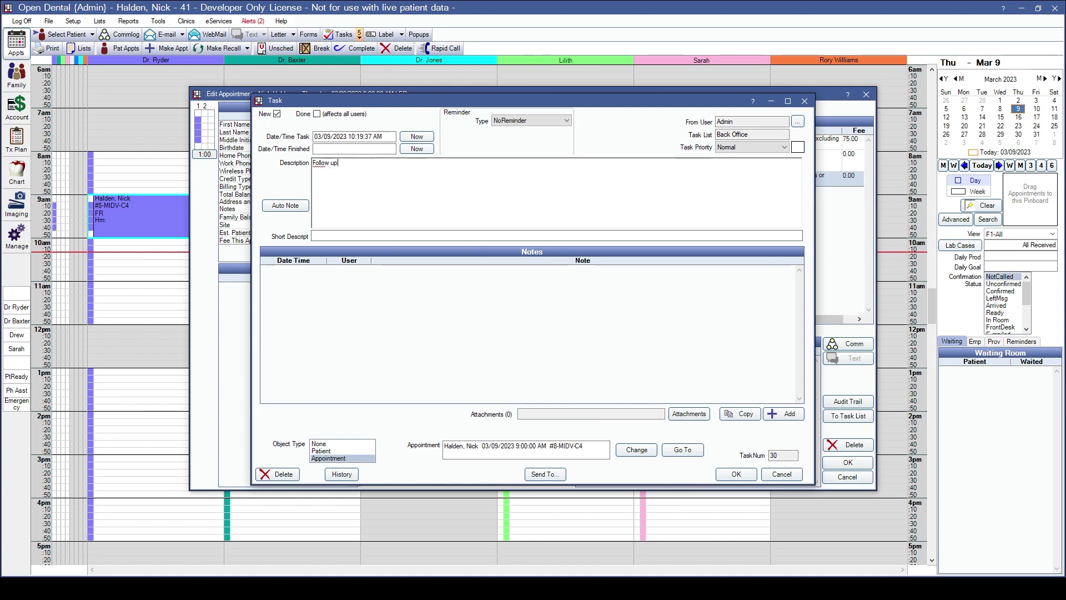
type(" with this patient in 1 week after this appointment.")
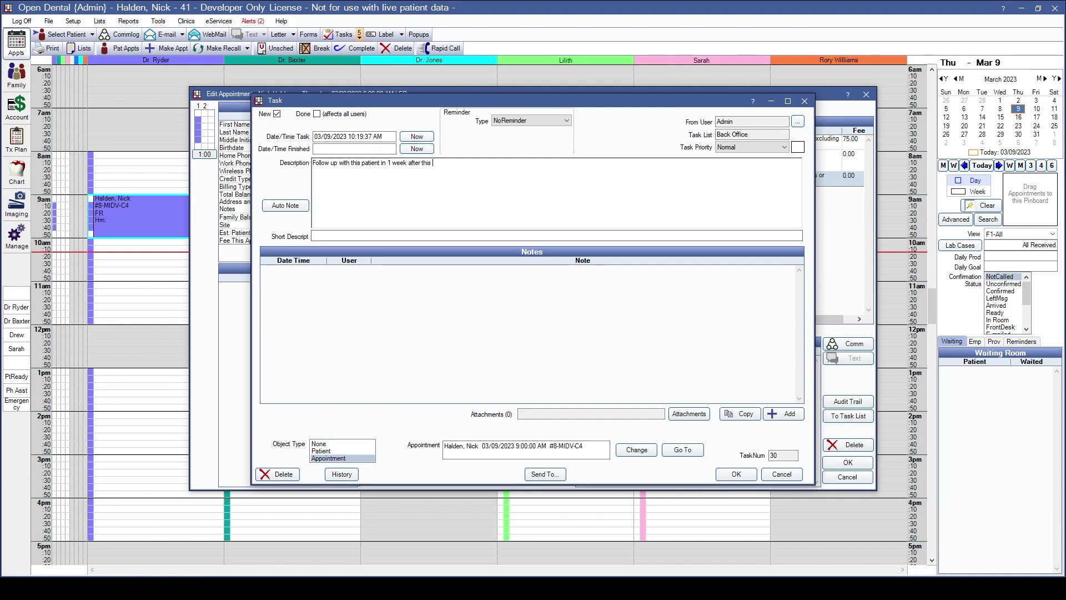
left_click(717, 476)
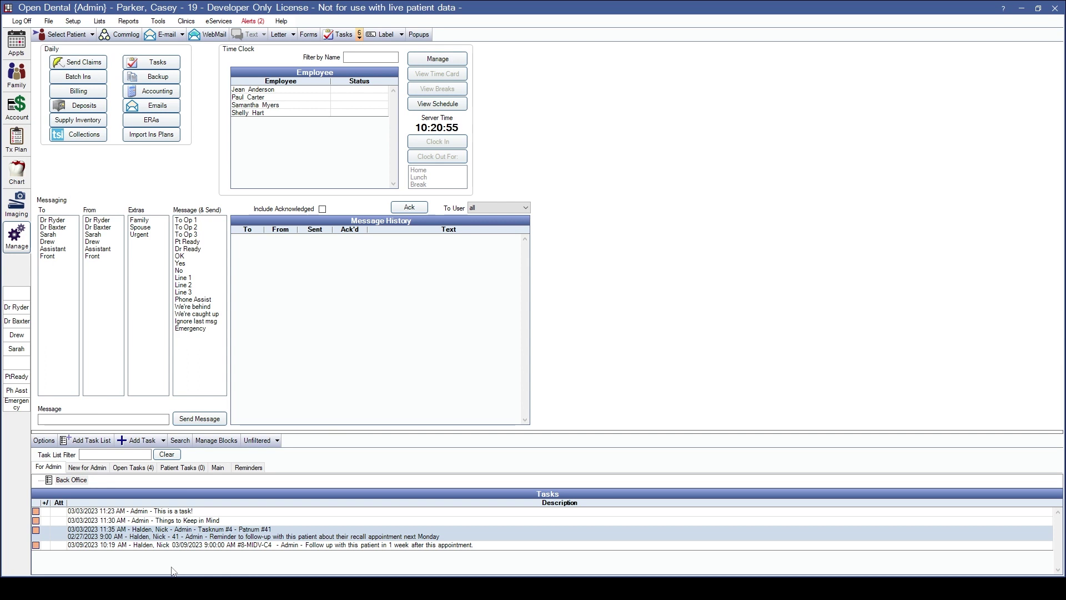
Step: Use Go To on the tasks to jump to the patient and the linked appointment, then start a new task
right_click(176, 536)
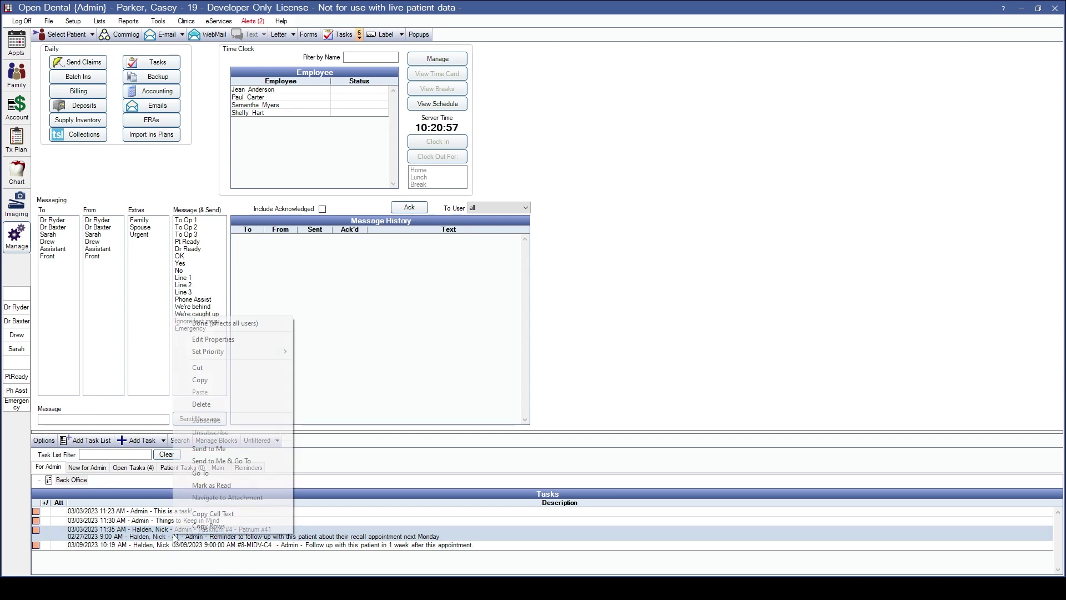
left_click(201, 473)
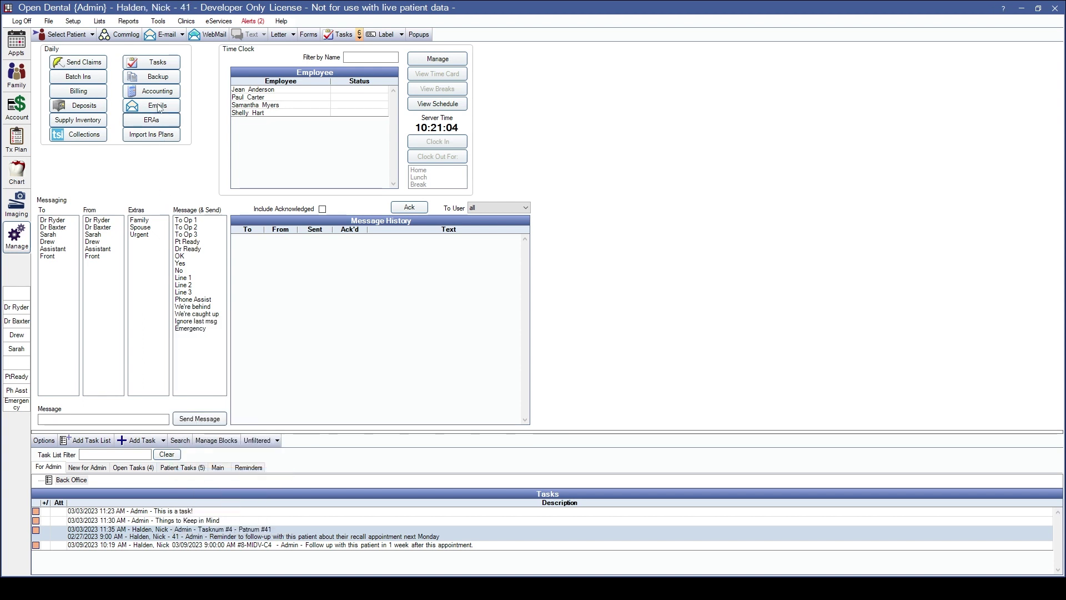
right_click(189, 545)
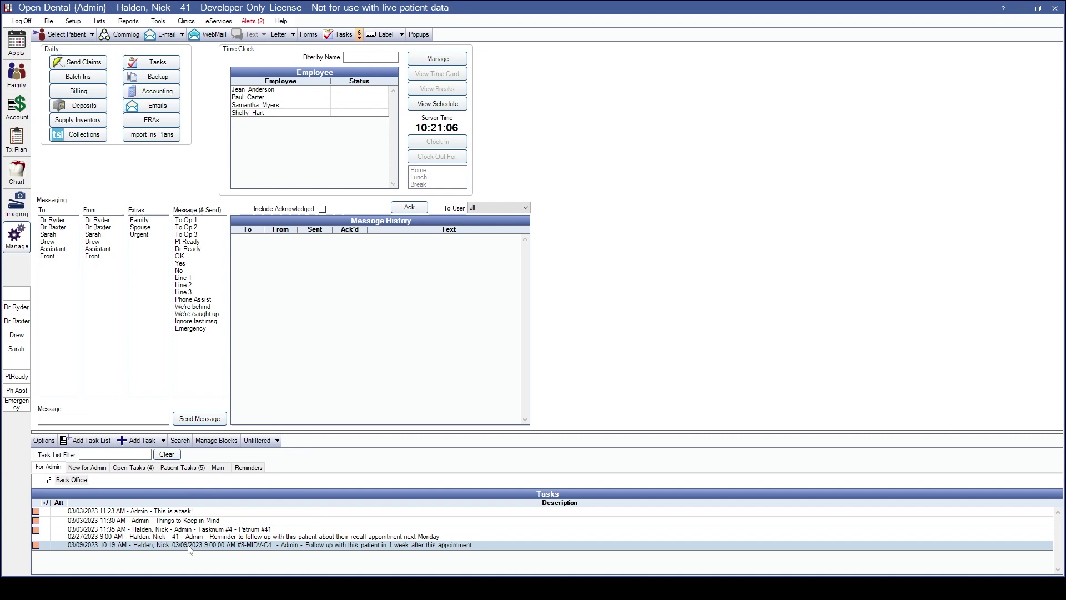
left_click(219, 484)
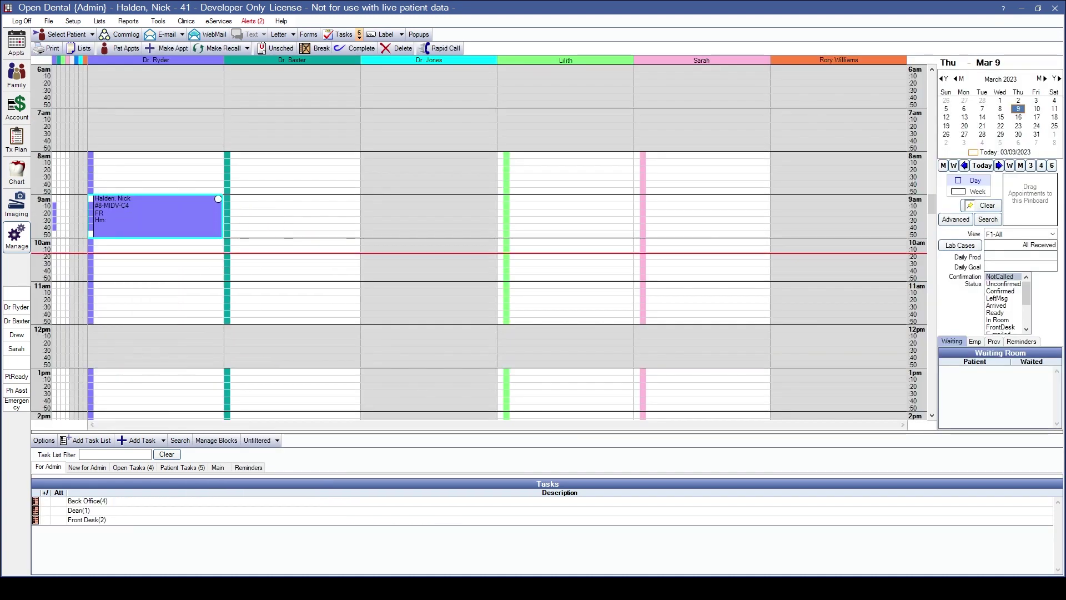
left_click(353, 37)
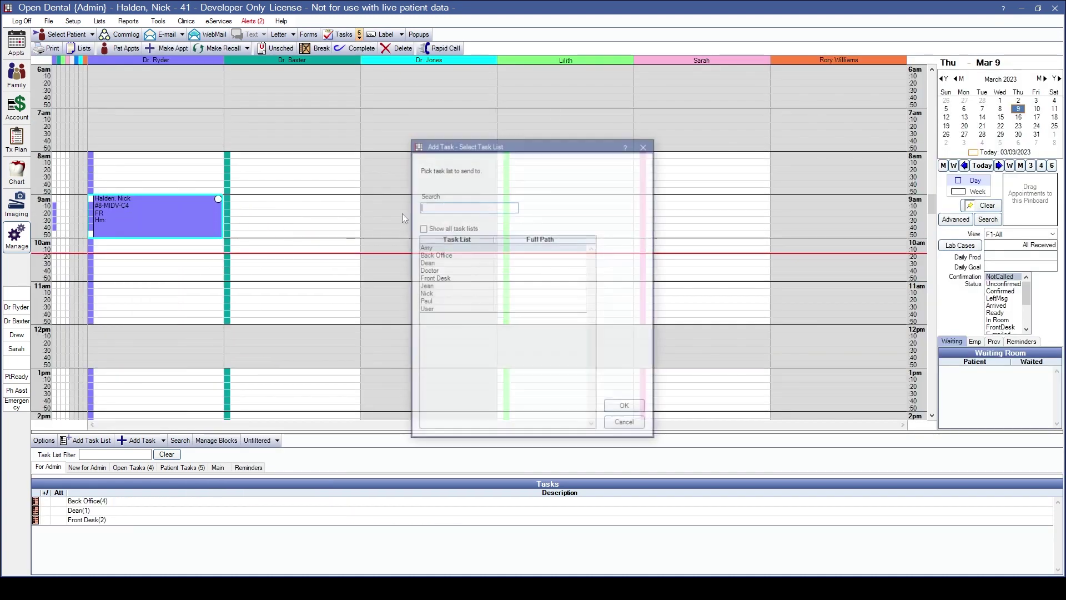
Step: Create a task on the staff member's list, review its date and reminder fields, and try changing From User
double_click(429, 249)
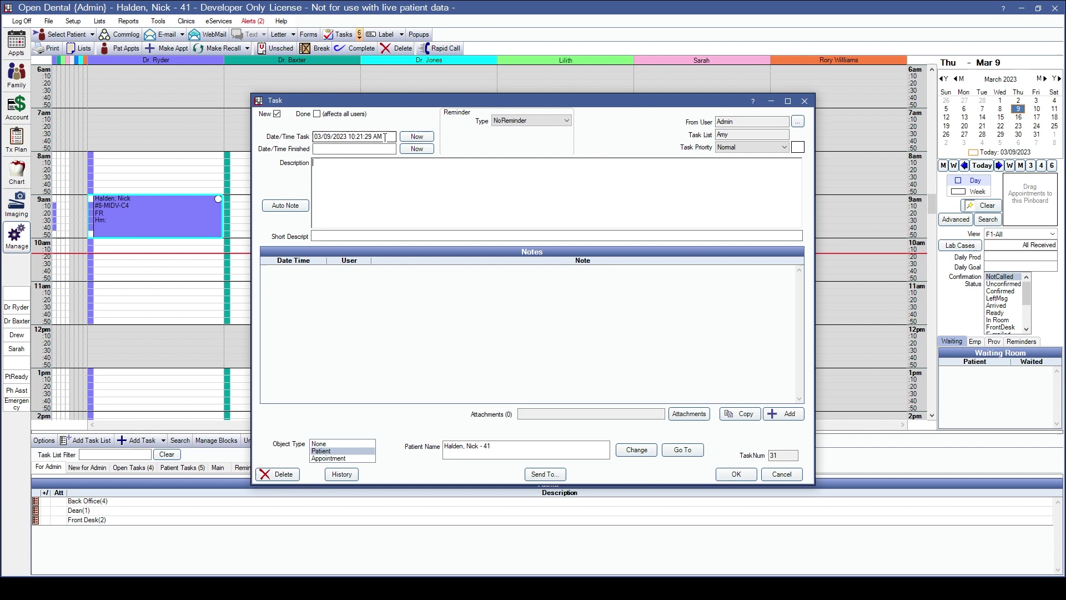
left_click_drag(389, 136, 292, 134)
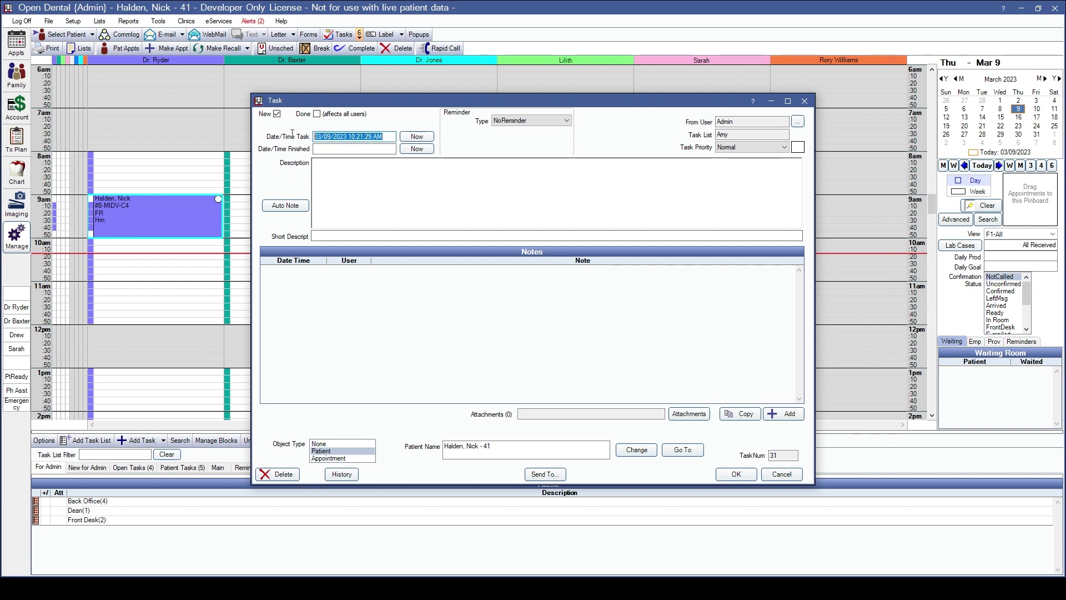
left_click(363, 149)
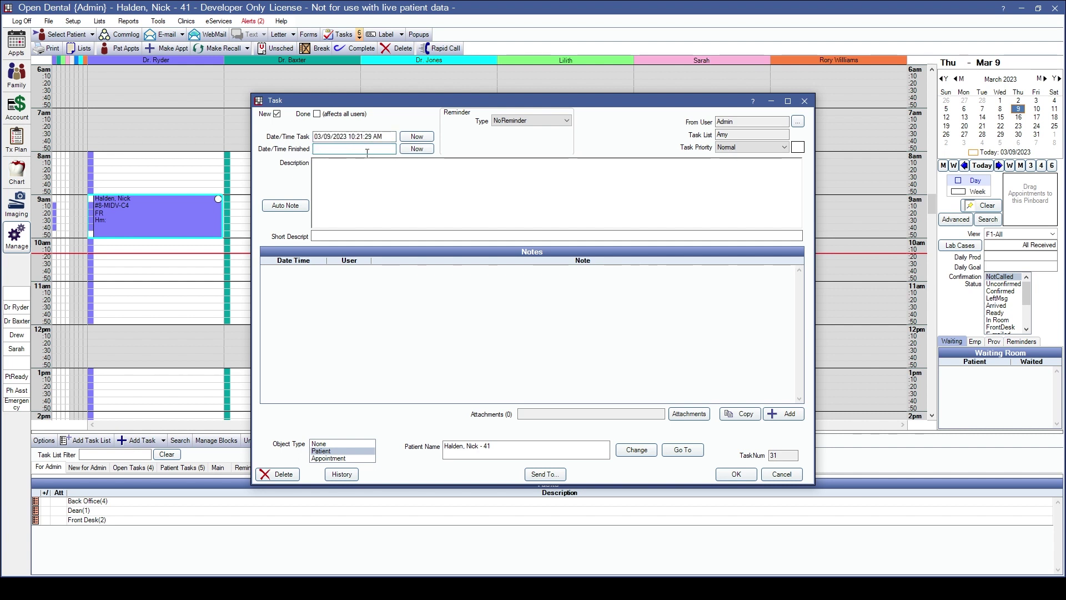
left_click(526, 121)
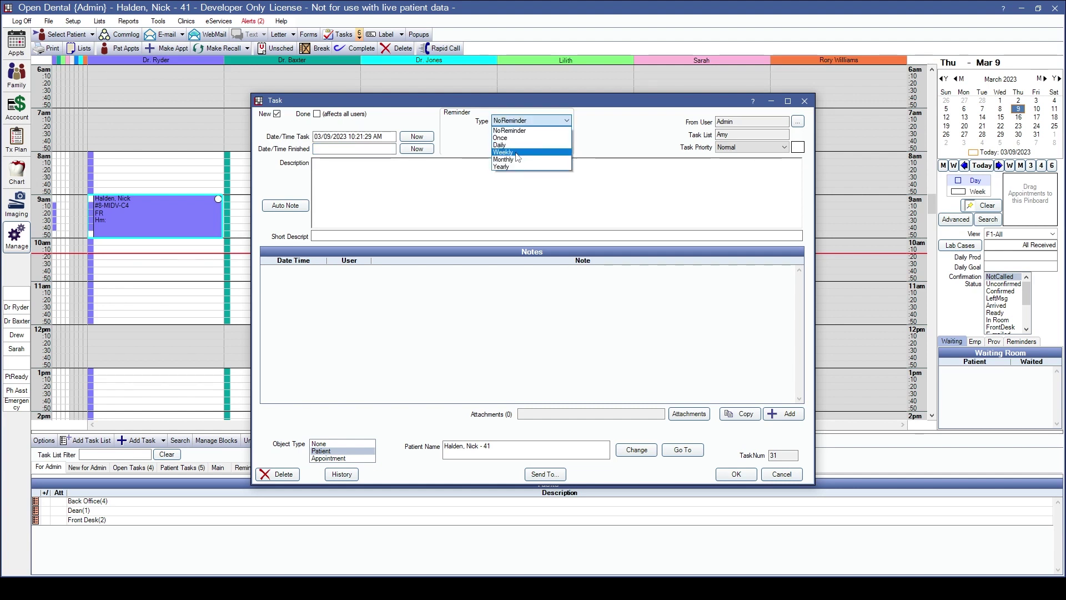
left_click(602, 137)
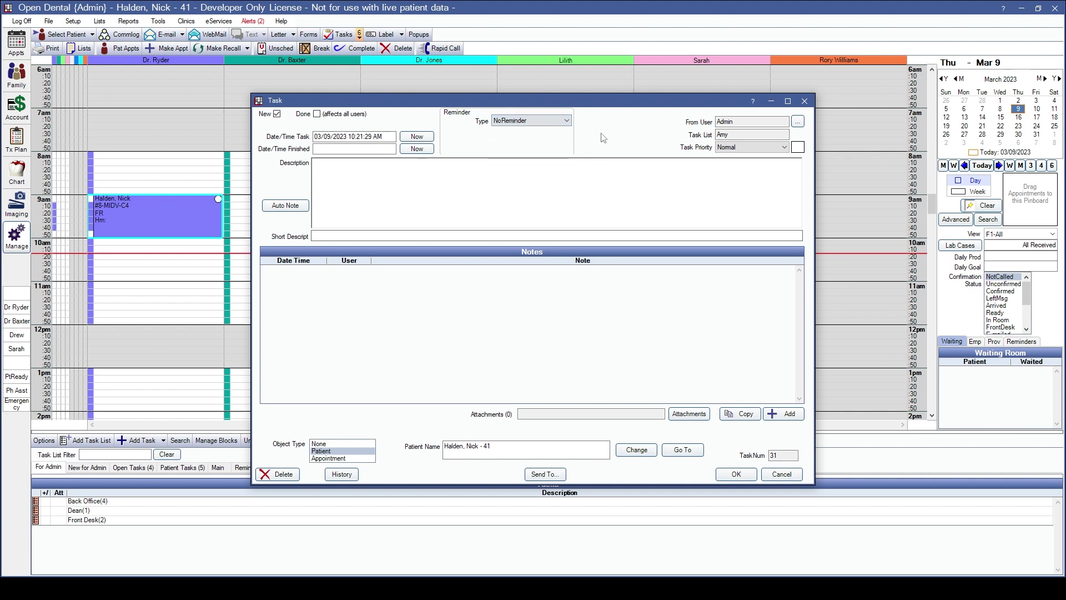
left_click(798, 121)
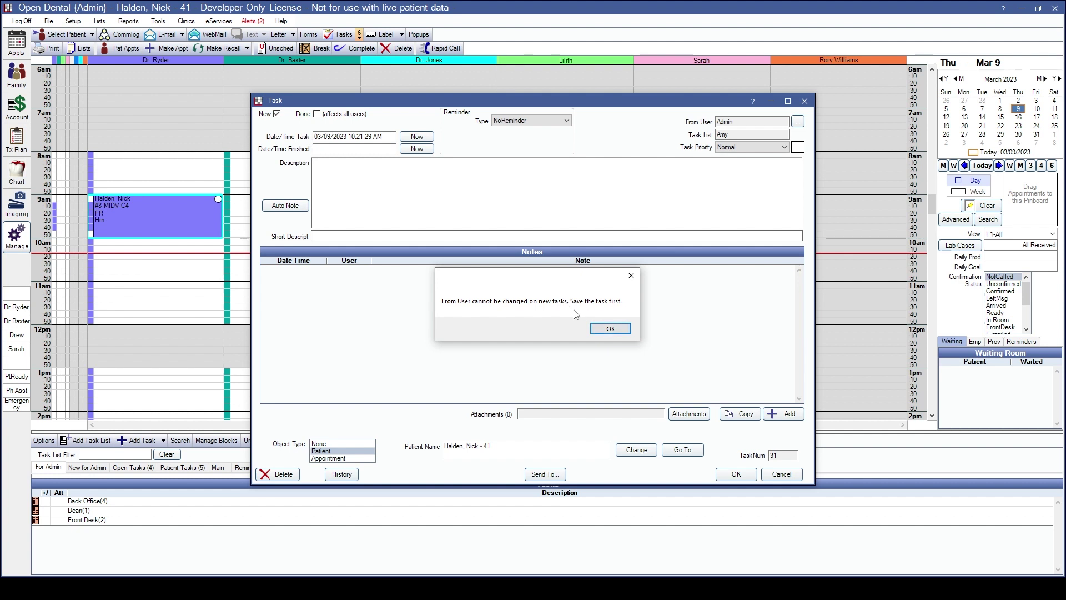
Step: Dismiss the From User notice and, after trying Urgent, Insurance and Reminder, set priority to Low
left_click(611, 329)
left_click(738, 147)
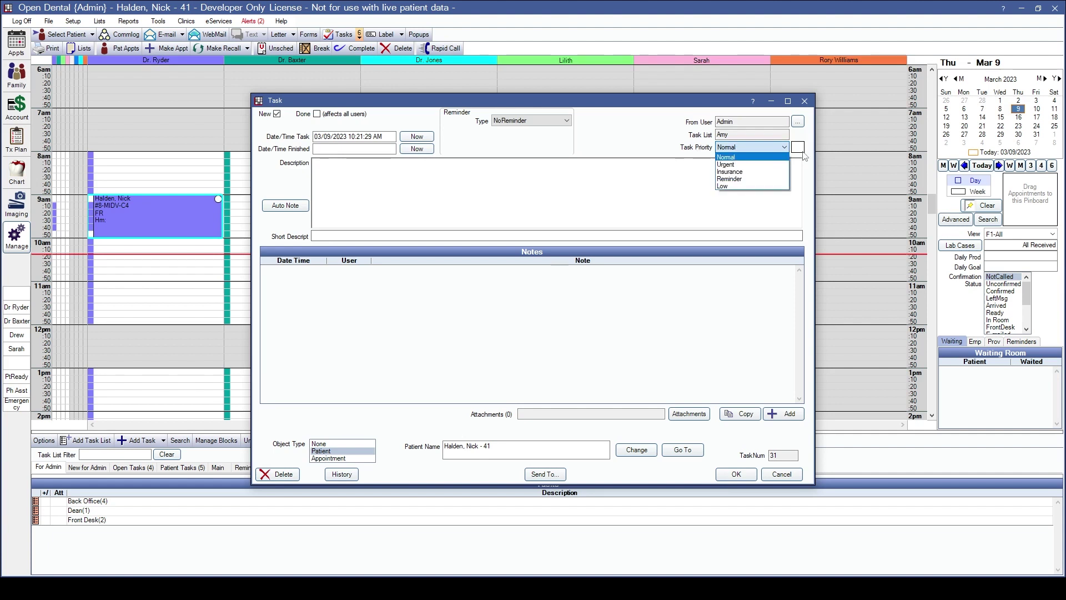
left_click(744, 164)
left_click(749, 147)
left_click(747, 171)
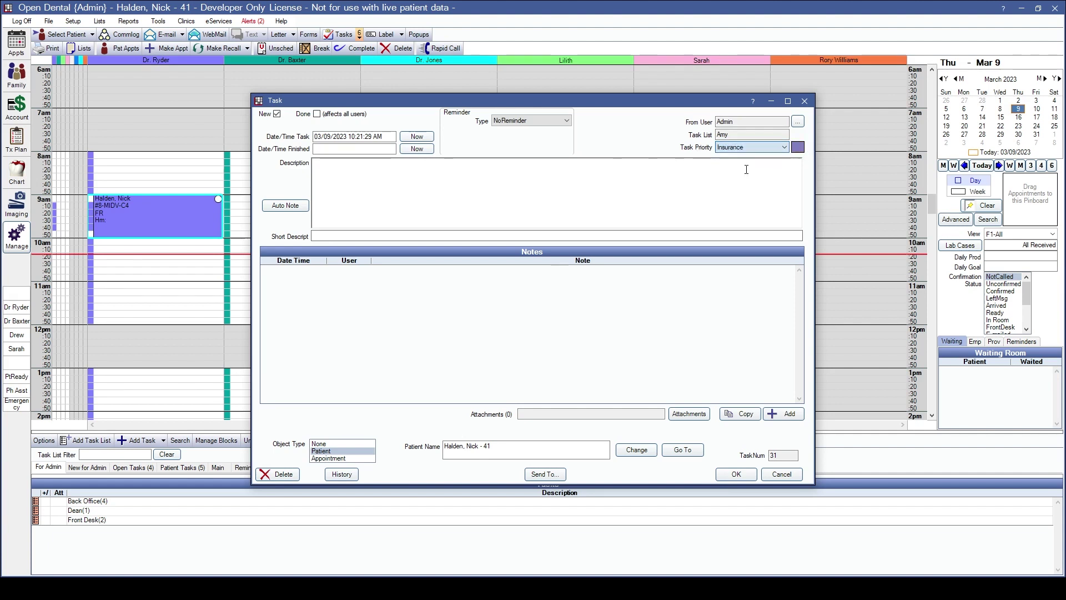
left_click(750, 147)
left_click(744, 179)
left_click(747, 147)
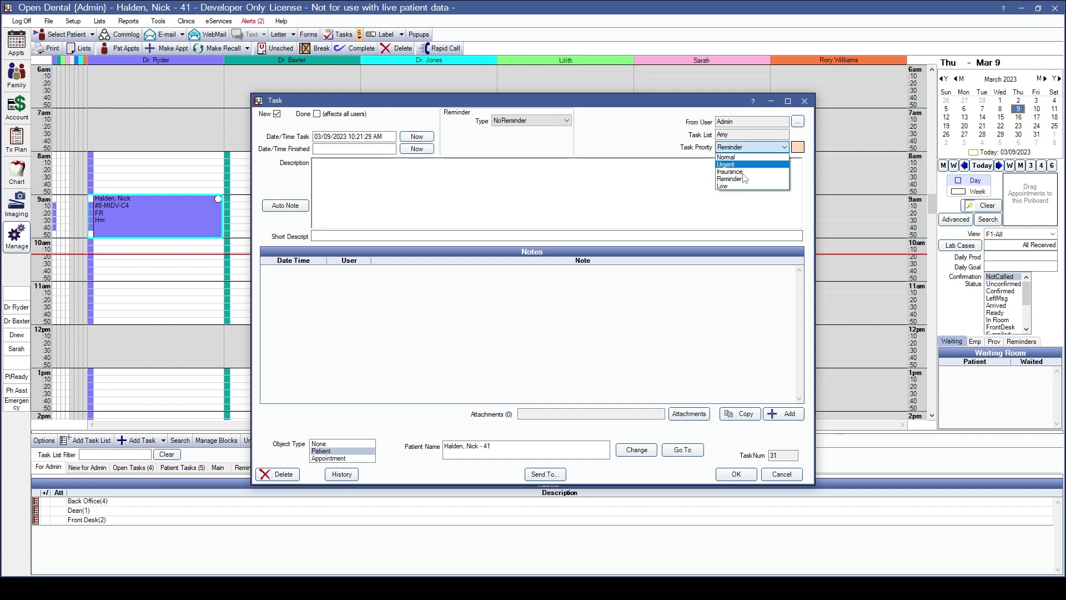
left_click(743, 187)
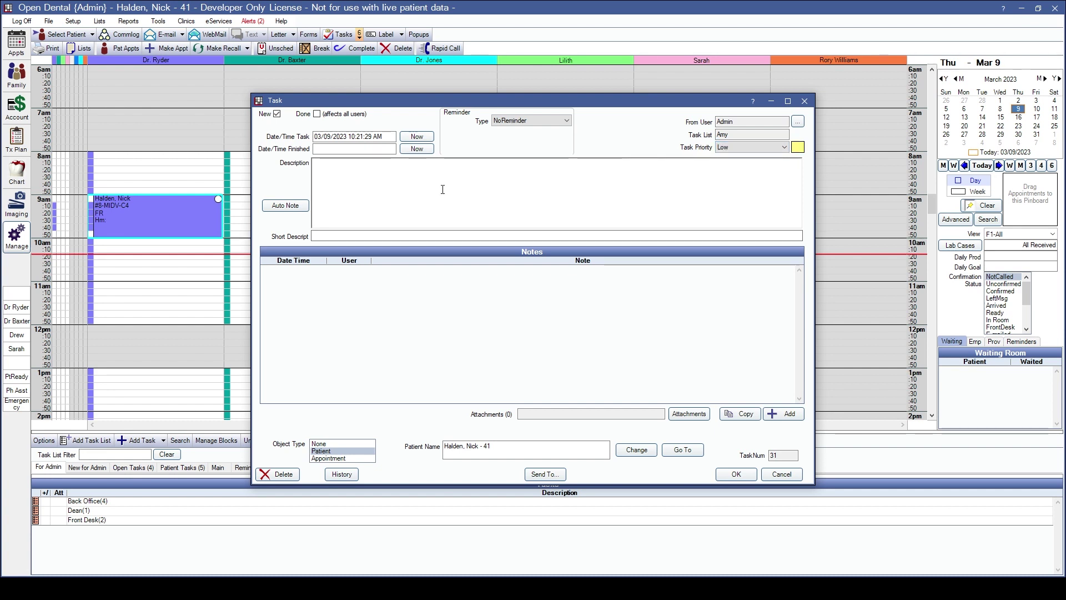
Step: Browse the auto notes list, picking Filling, then close it without inserting anything
left_click(285, 205)
left_click(340, 172)
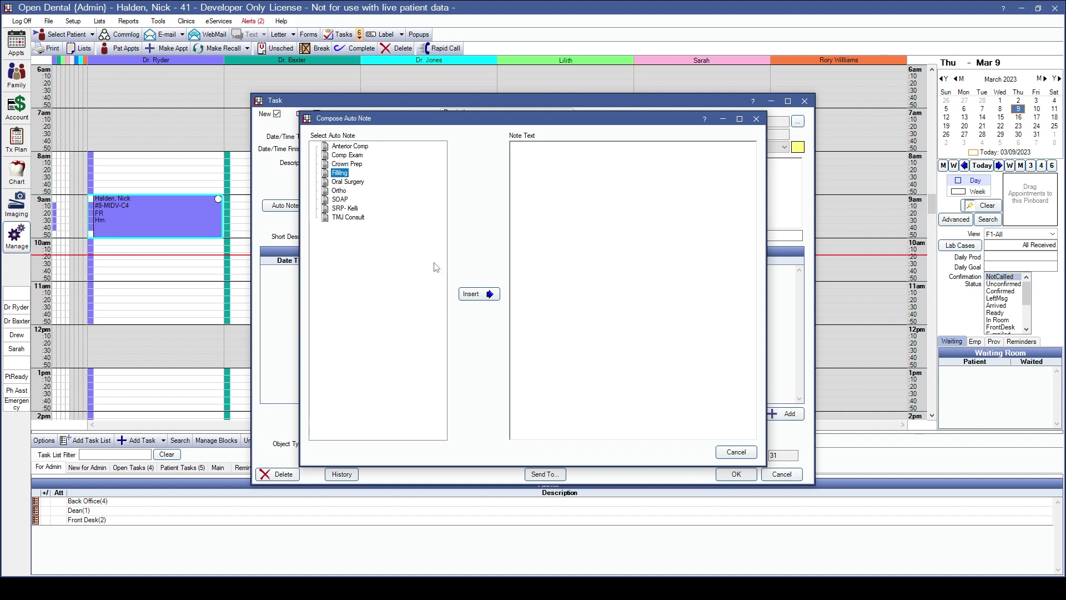
left_click(756, 118)
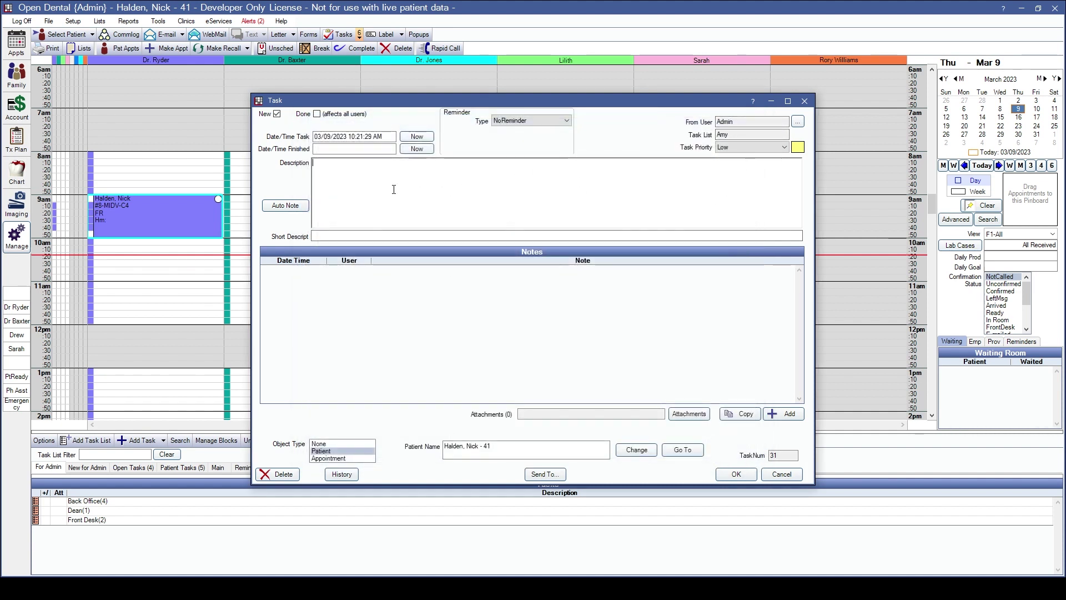
Step: Bring up Quick Paste Notes for the description, dismiss them, and return to Short Descript
right_click(346, 188)
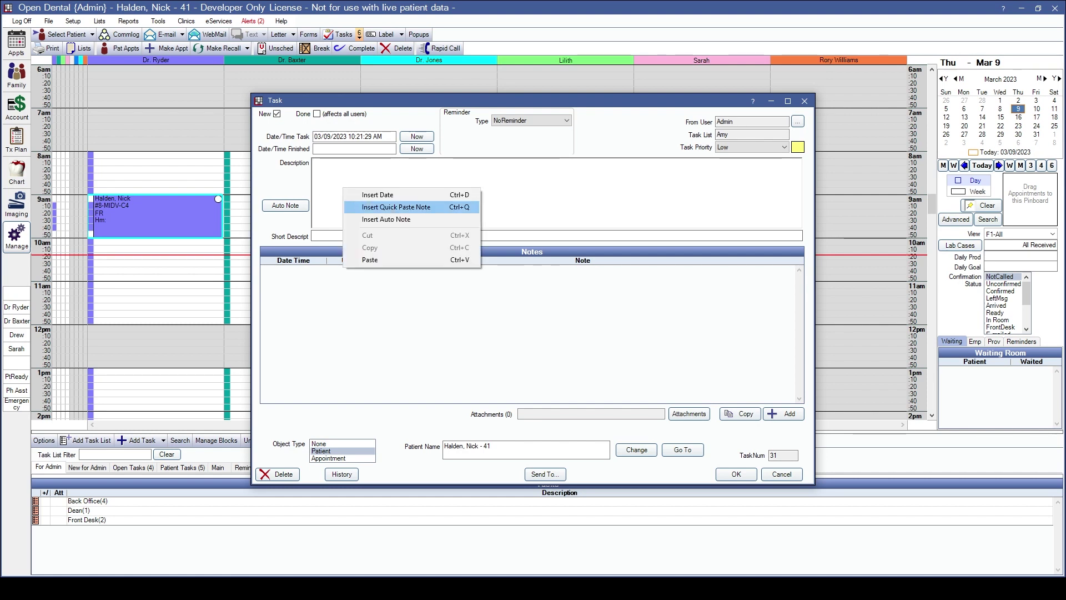
left_click(396, 206)
left_click_drag(396, 100, 551, 107)
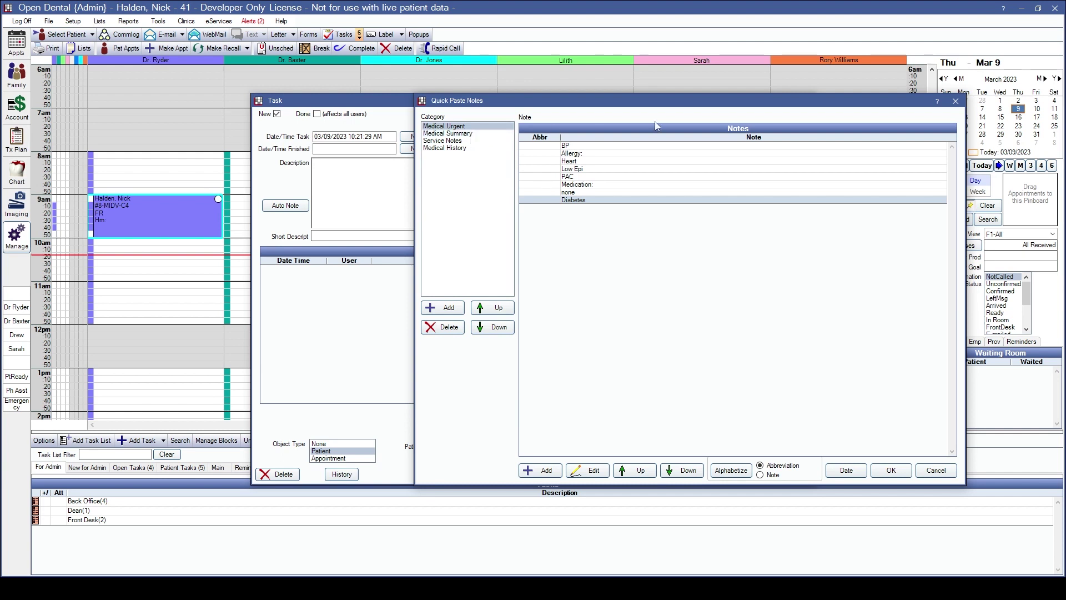
left_click_drag(810, 98, 692, 108)
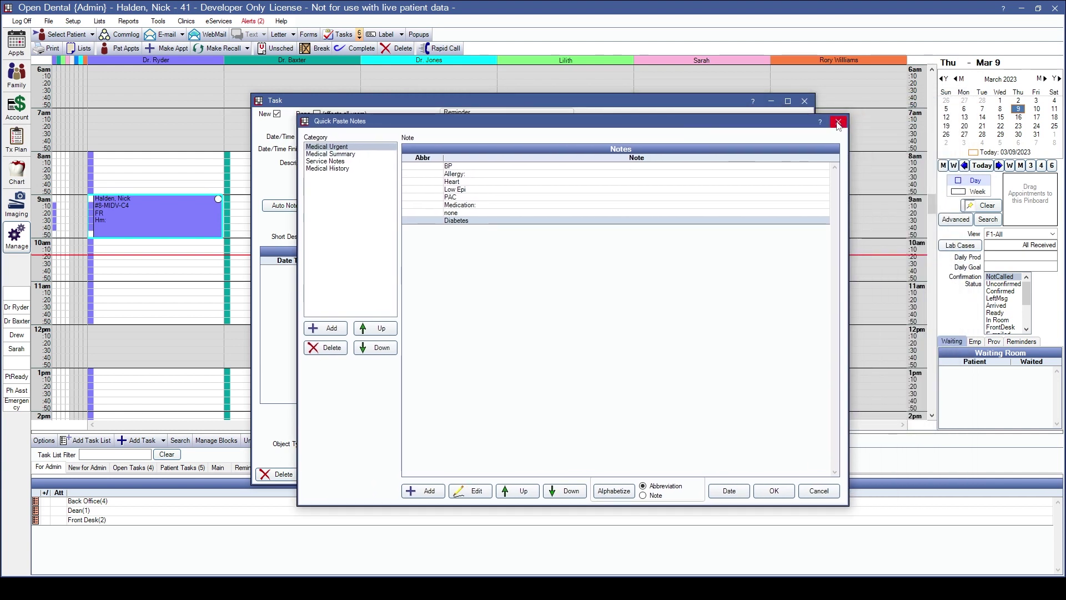
key("Escape")
left_click(395, 234)
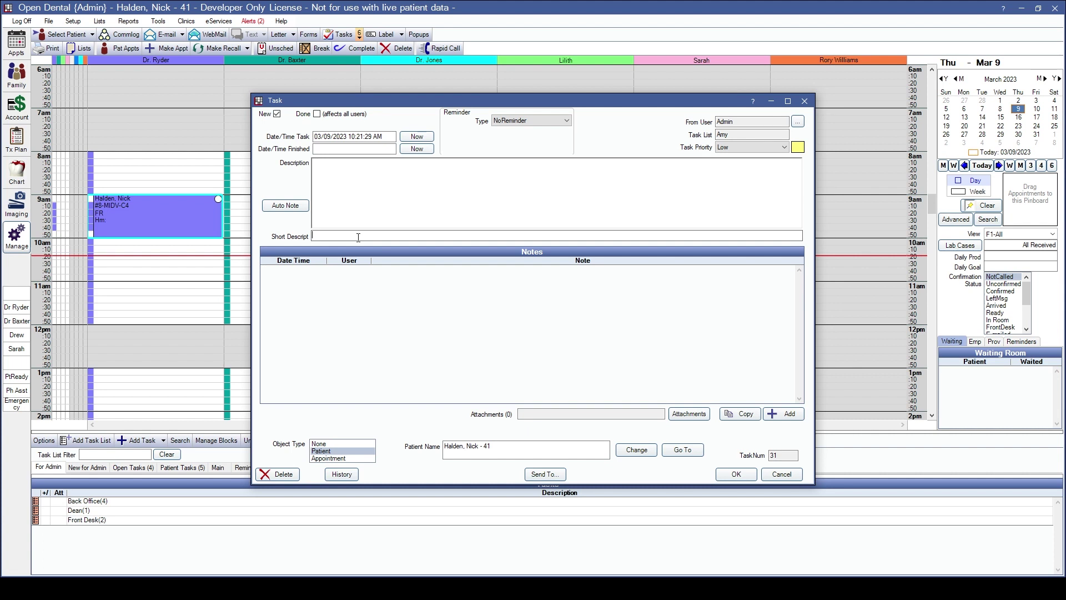
Step: Open the Back Office list, review 'Things to Keep in Mind', then return to TaskNum 31
double_click(104, 504)
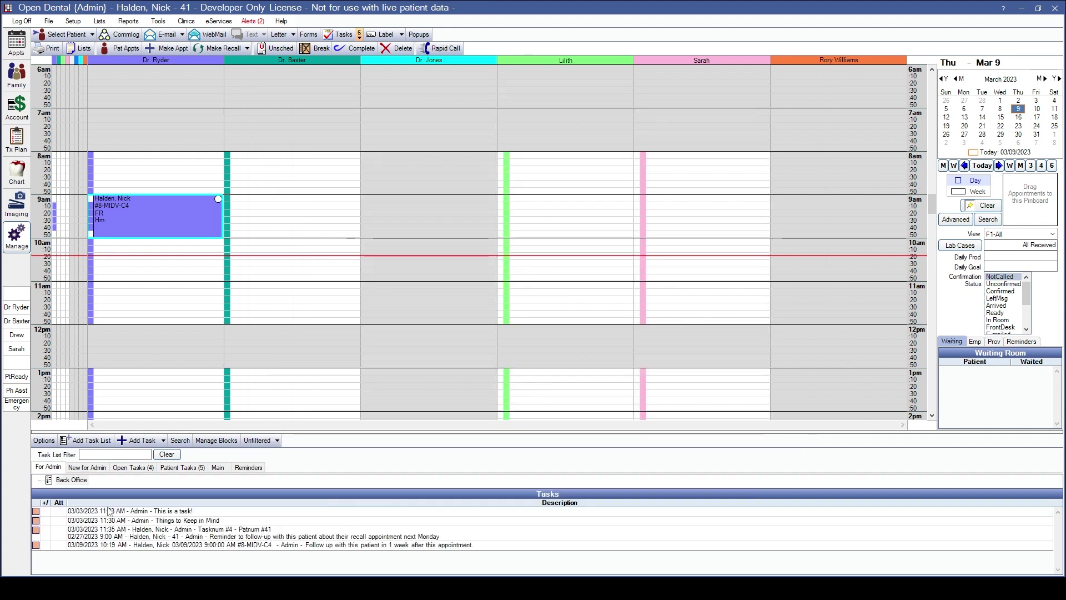
left_click(207, 512)
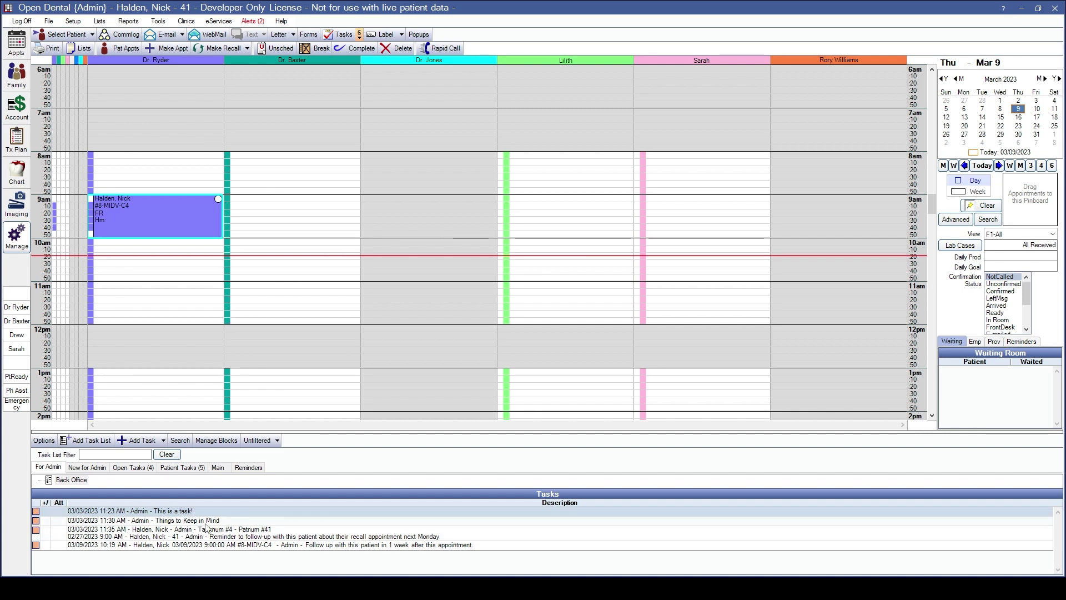
double_click(206, 522)
scroll(376, 211, "down", 1)
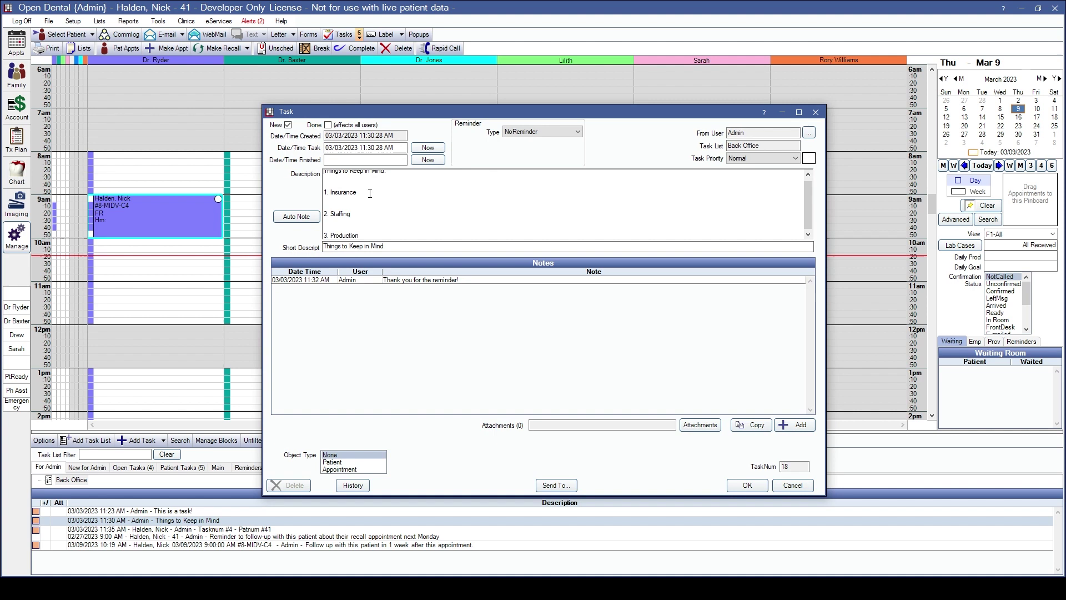
left_click(815, 111)
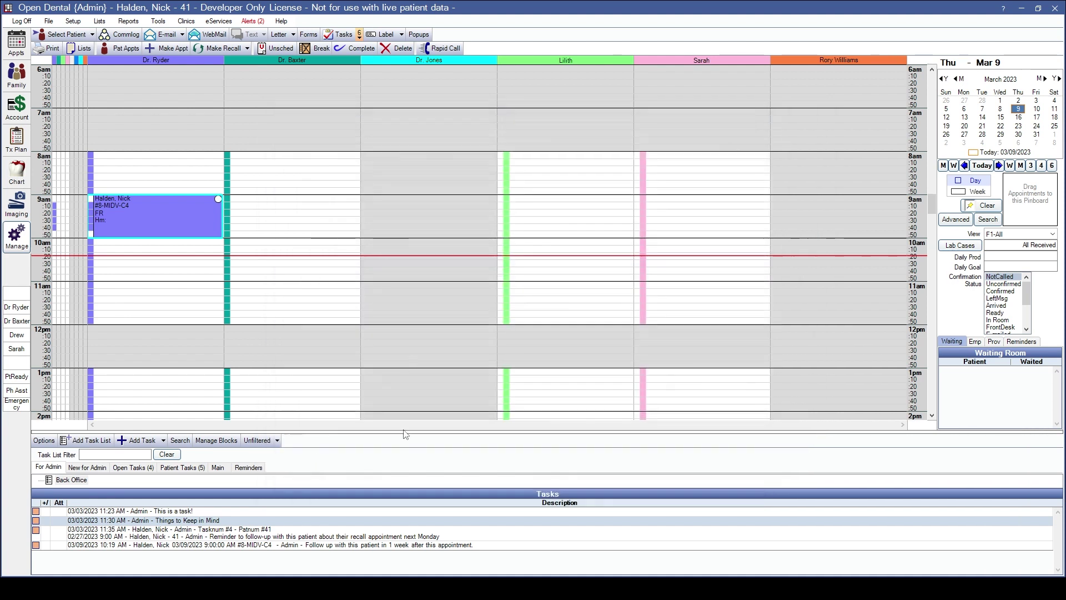
left_click(139, 440)
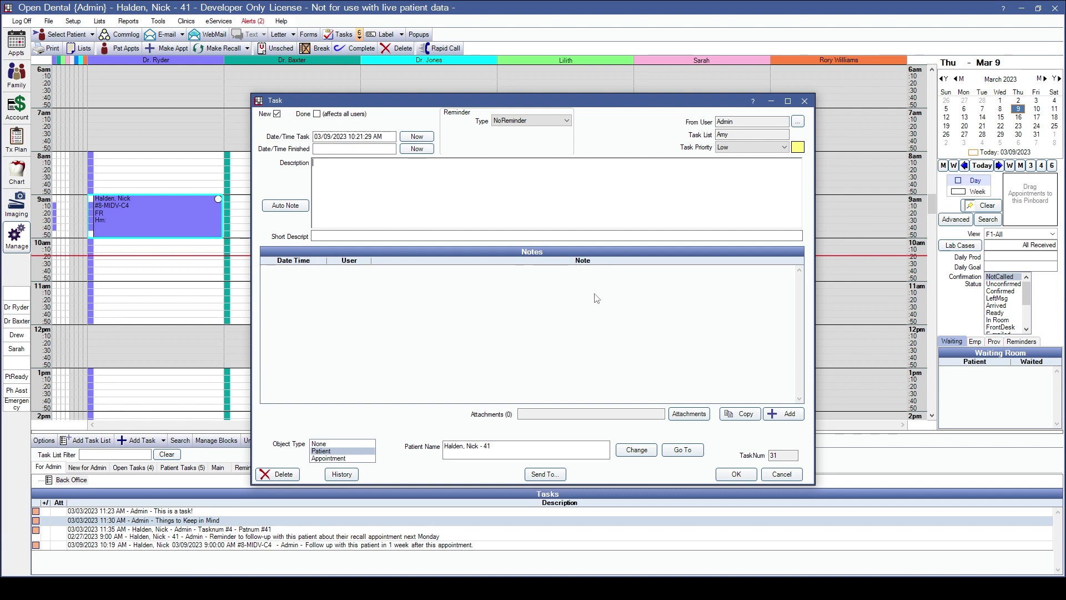
Step: Start a note on the task, then cancel it while still empty
left_click(783, 414)
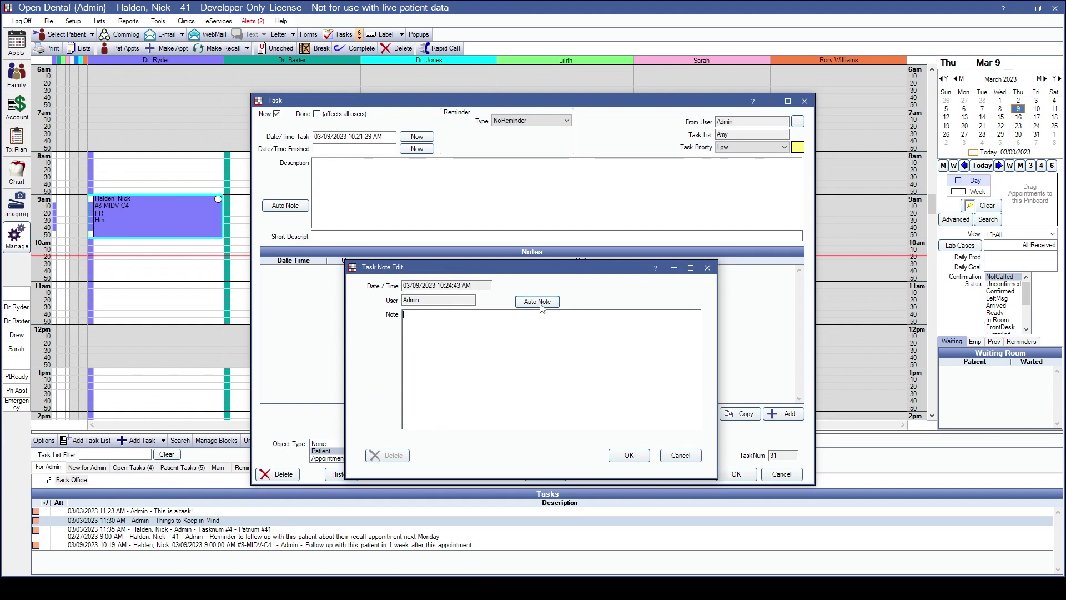
right_click(530, 321)
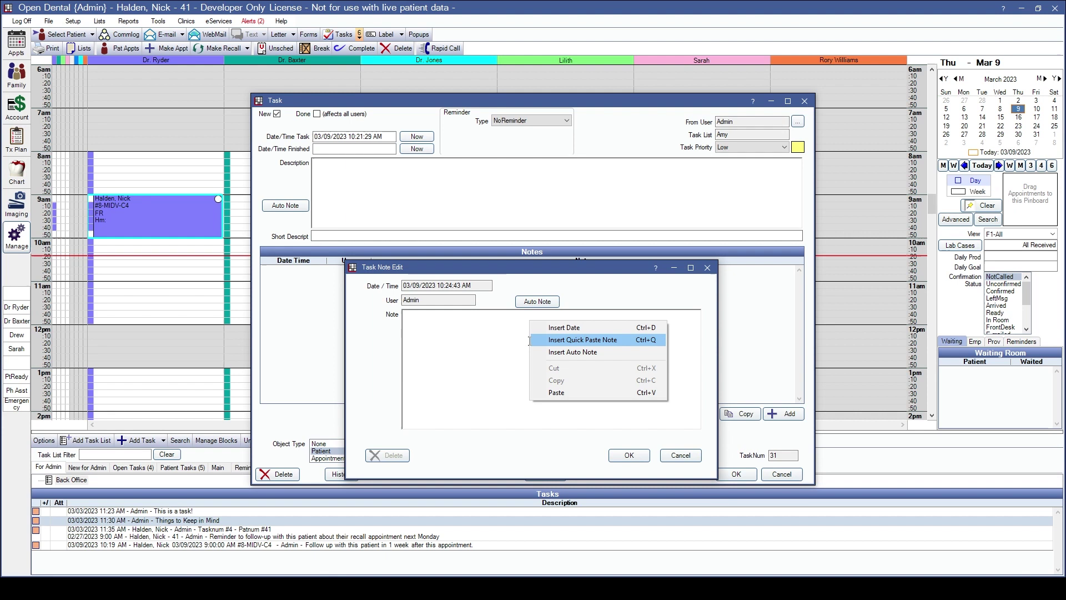
key("Escape")
left_click(707, 267)
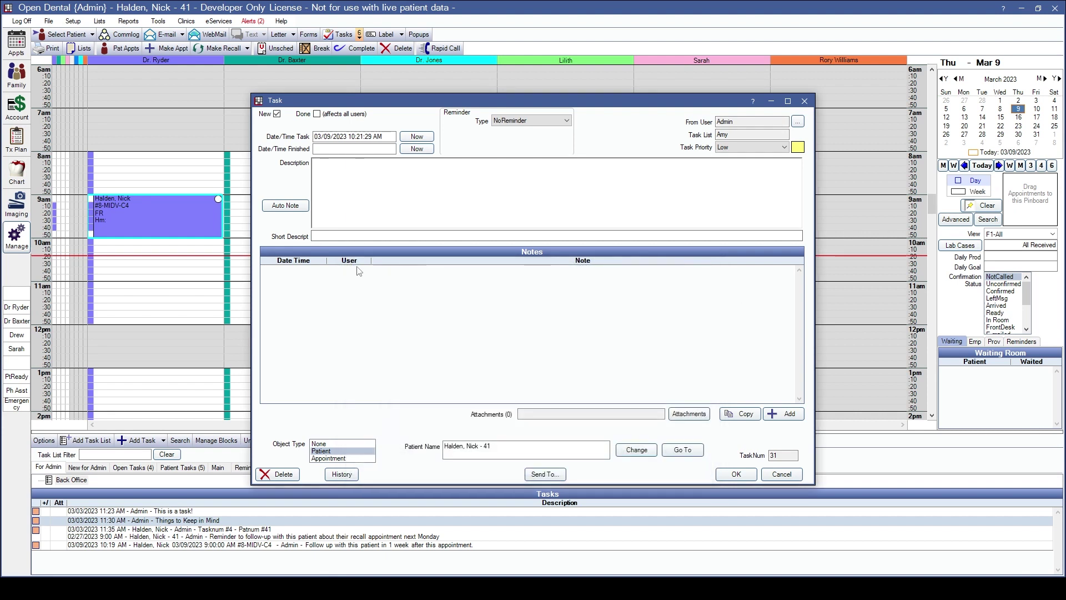
Step: Add the note 'Note!' and complete the description to read 'This is a task!'
left_click(783, 414)
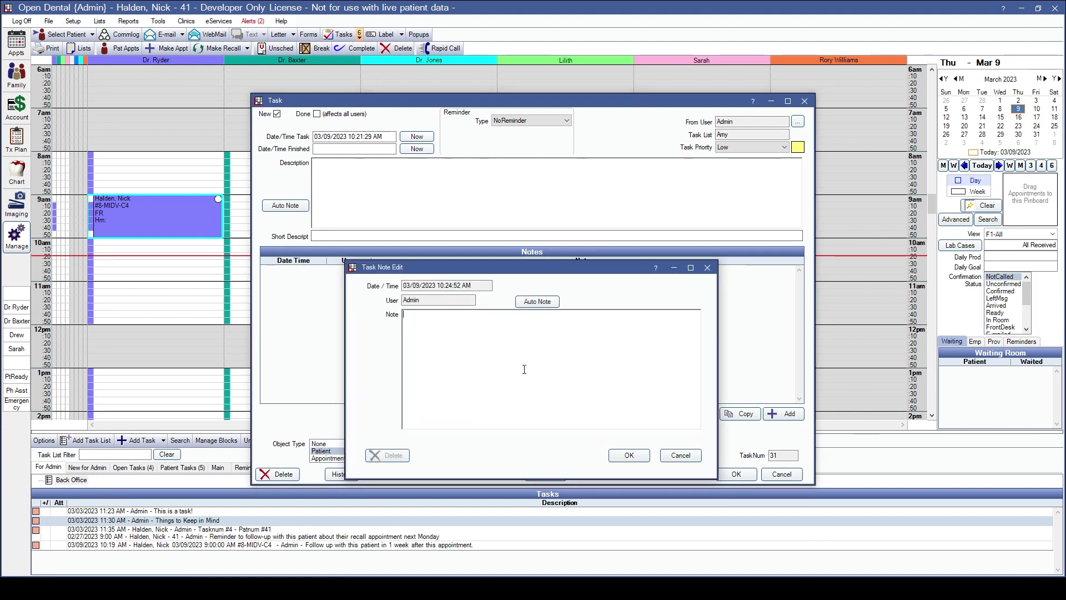
type("Note!")
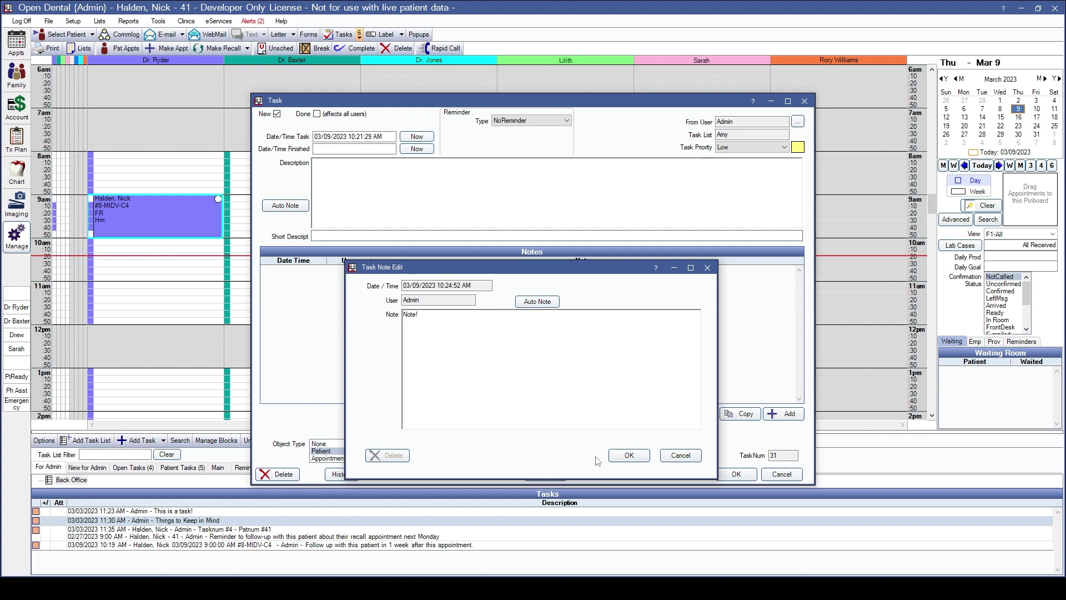
left_click(628, 455)
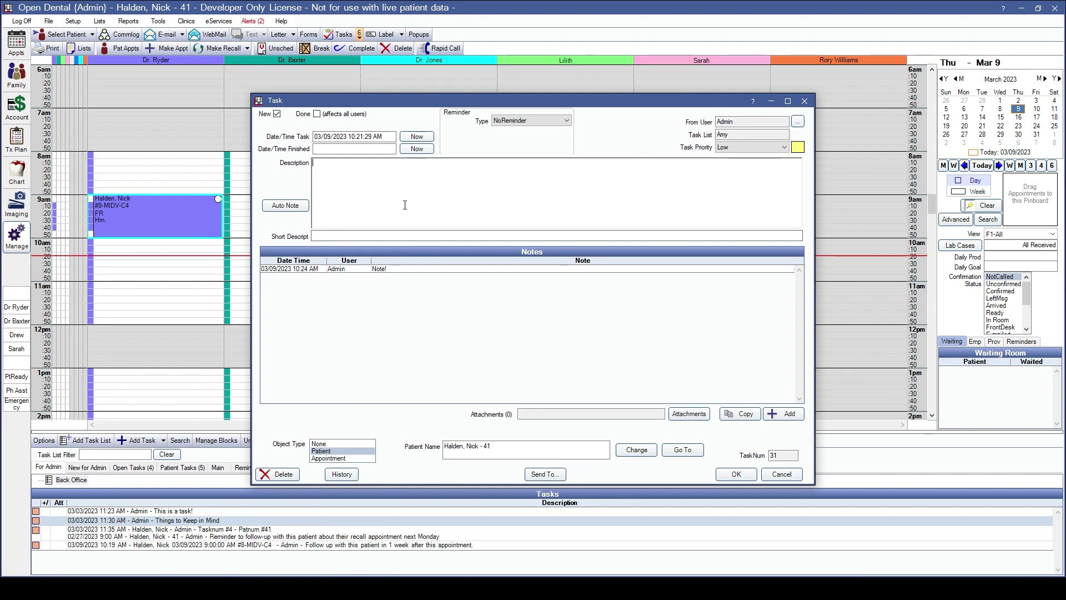
type("is is a task!")
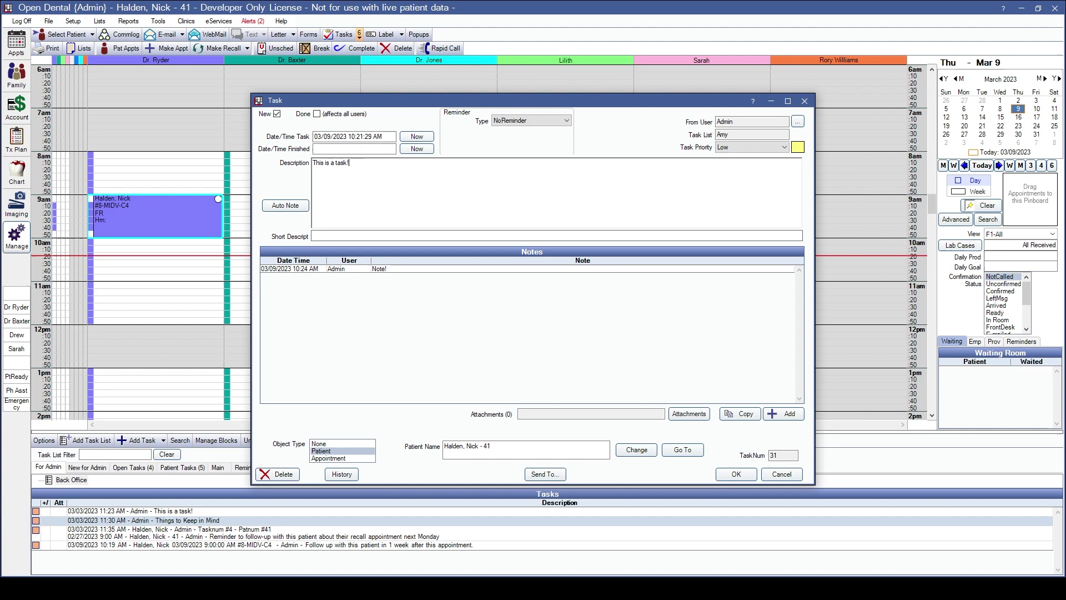
left_click(687, 413)
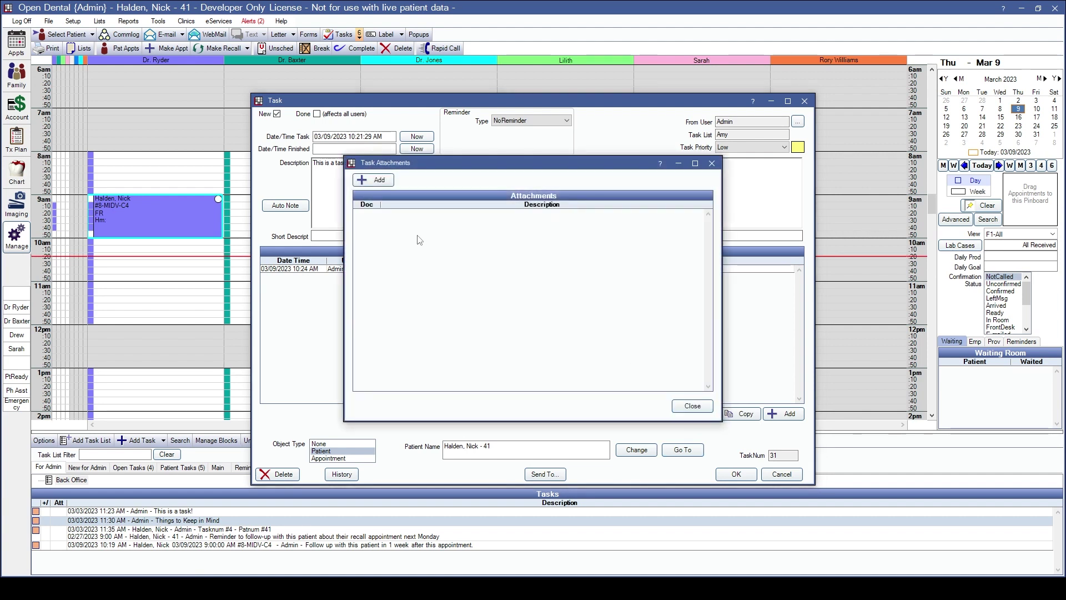
left_click(373, 180)
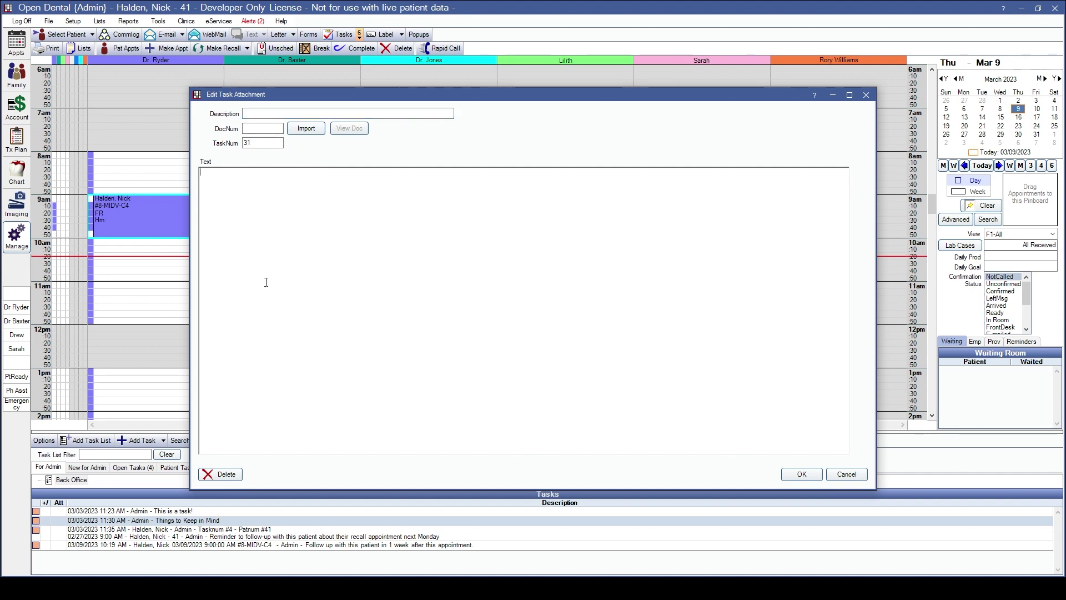
left_click(865, 95)
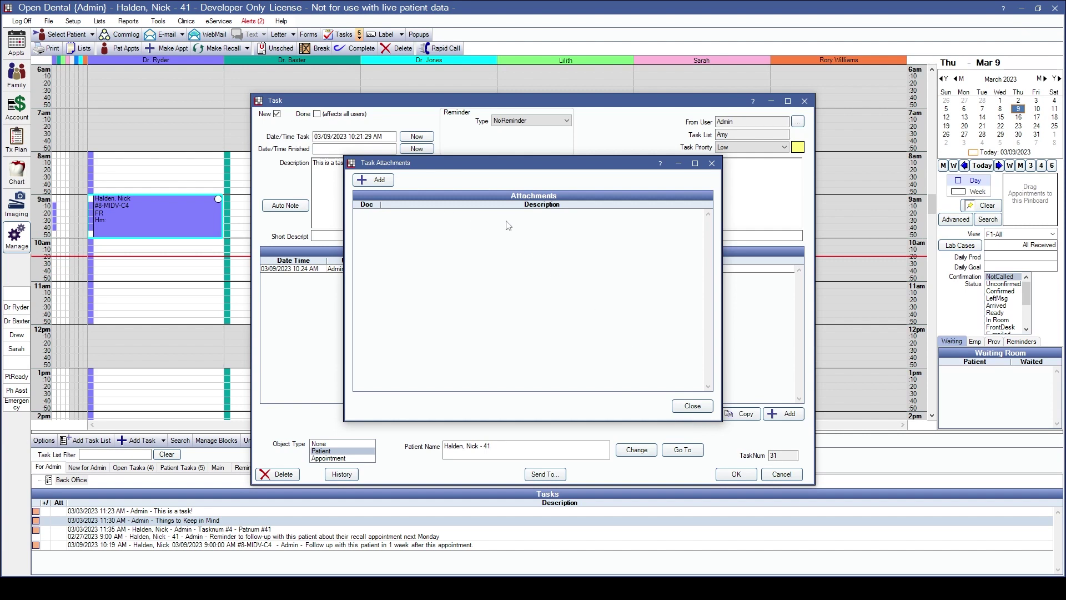
left_click(692, 406)
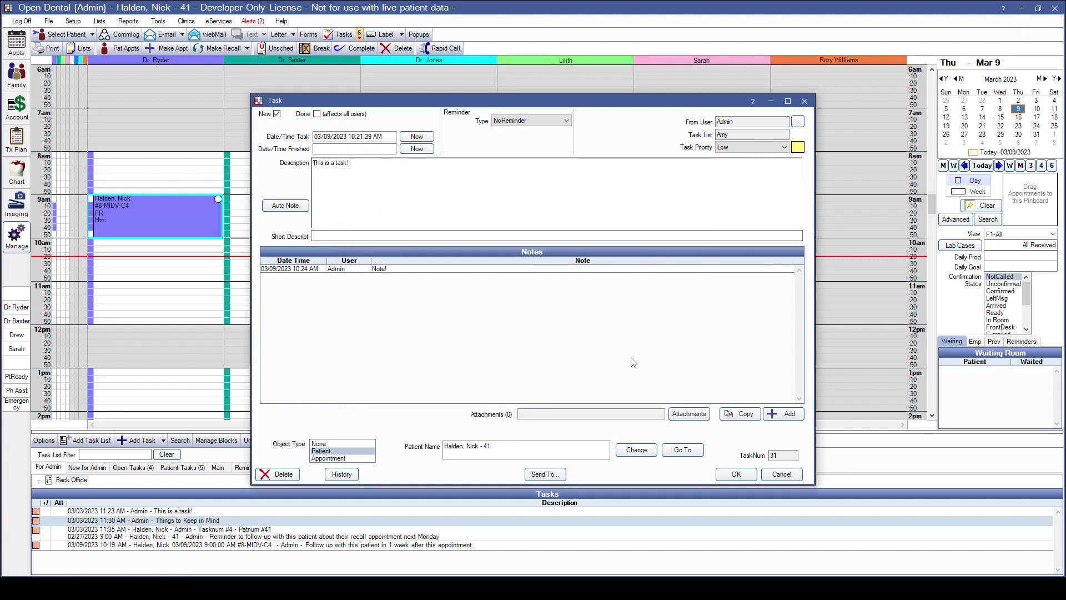
Step: Copy the task's number, patient line and note, and paste them below 'This is a task!'
left_click(743, 418)
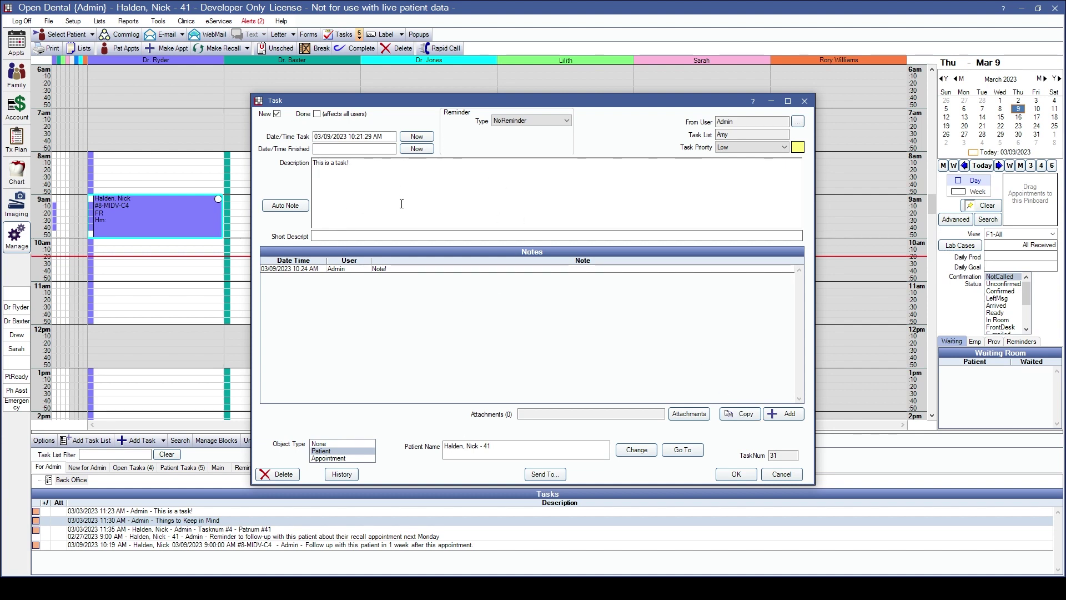
key("ctrl+v")
left_click_drag(420, 192, 289, 173)
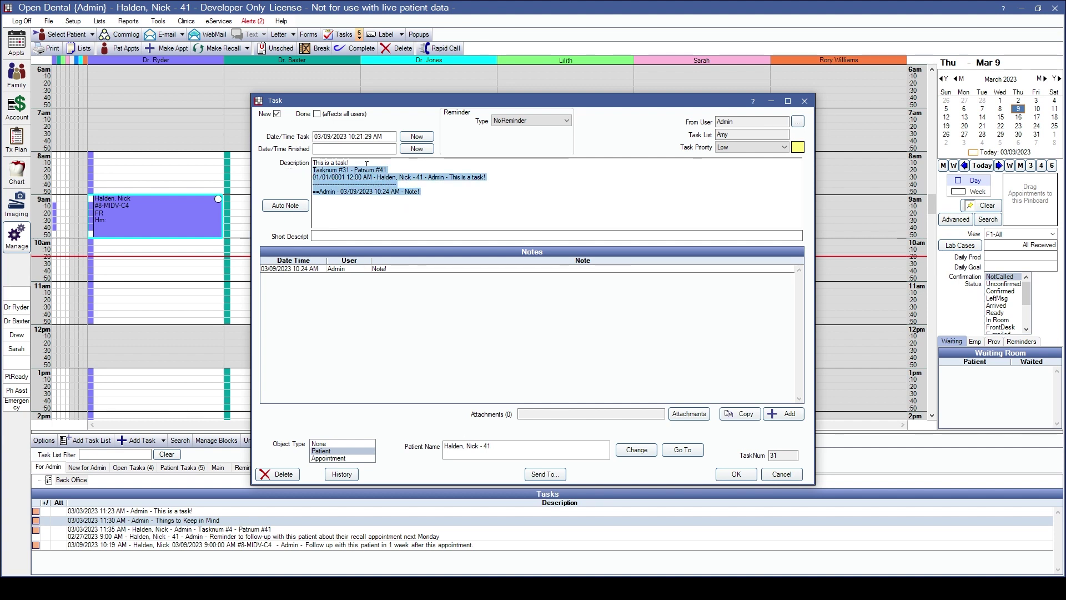
left_click_drag(503, 178, 313, 191)
left_click(456, 213)
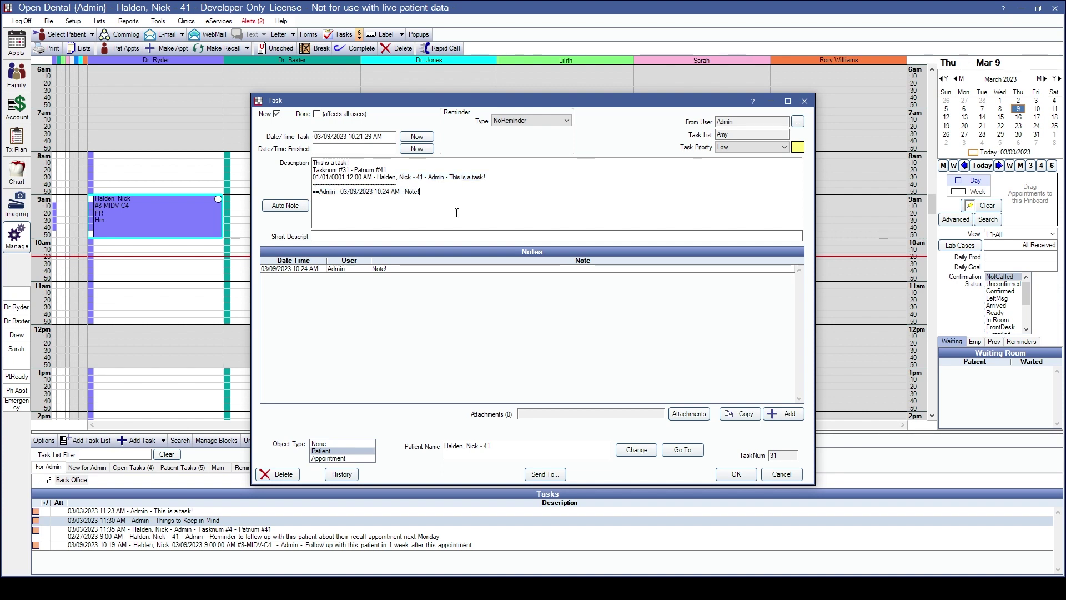
Step: Check the task's history, linked patient and task list, then save TaskNum 31
left_click(342, 475)
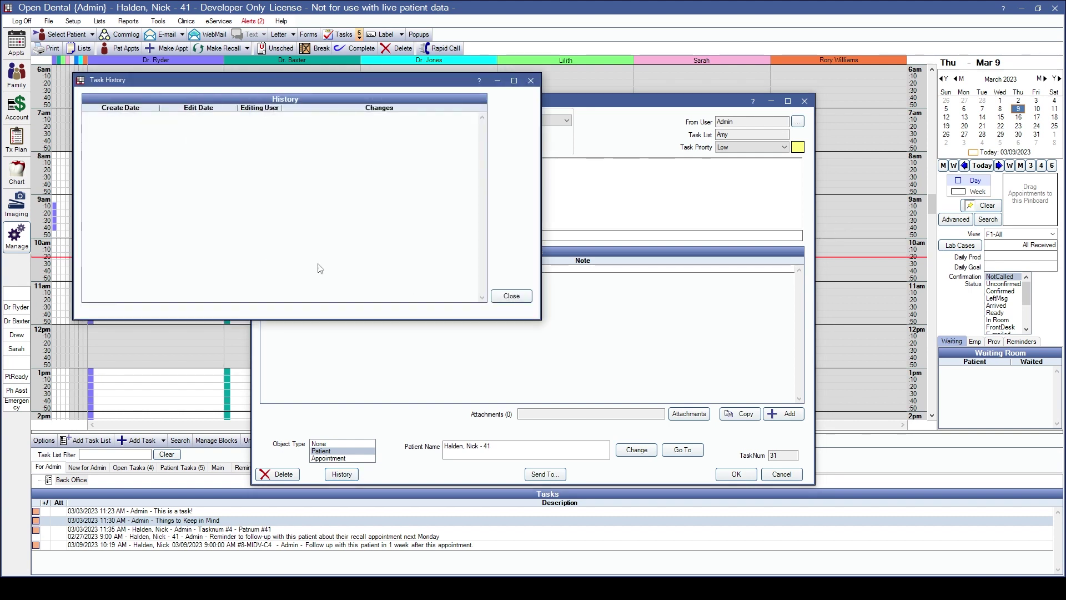
left_click(511, 297)
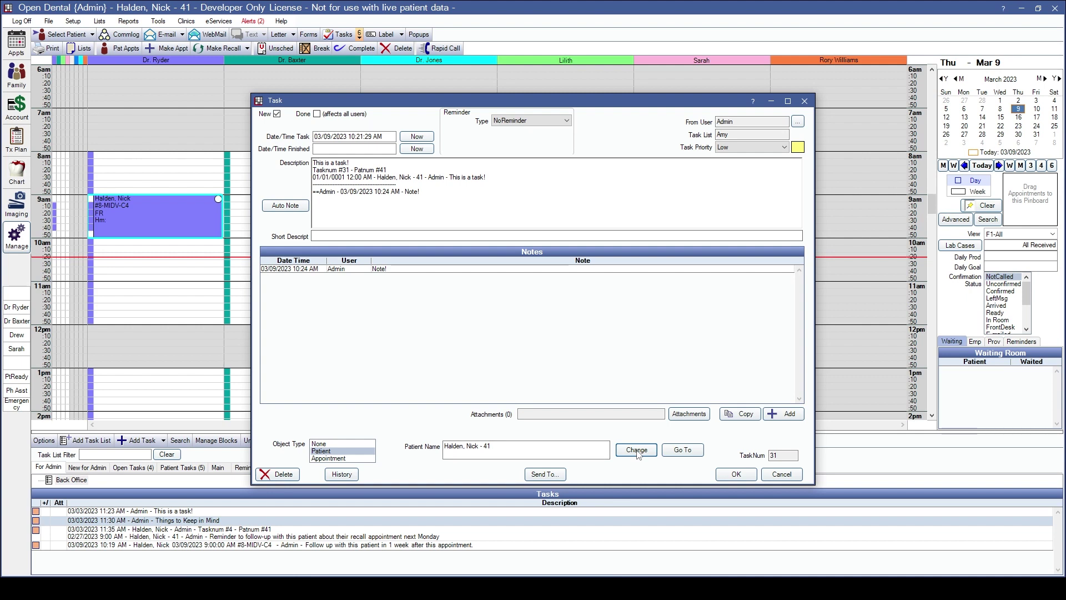
left_click(688, 449)
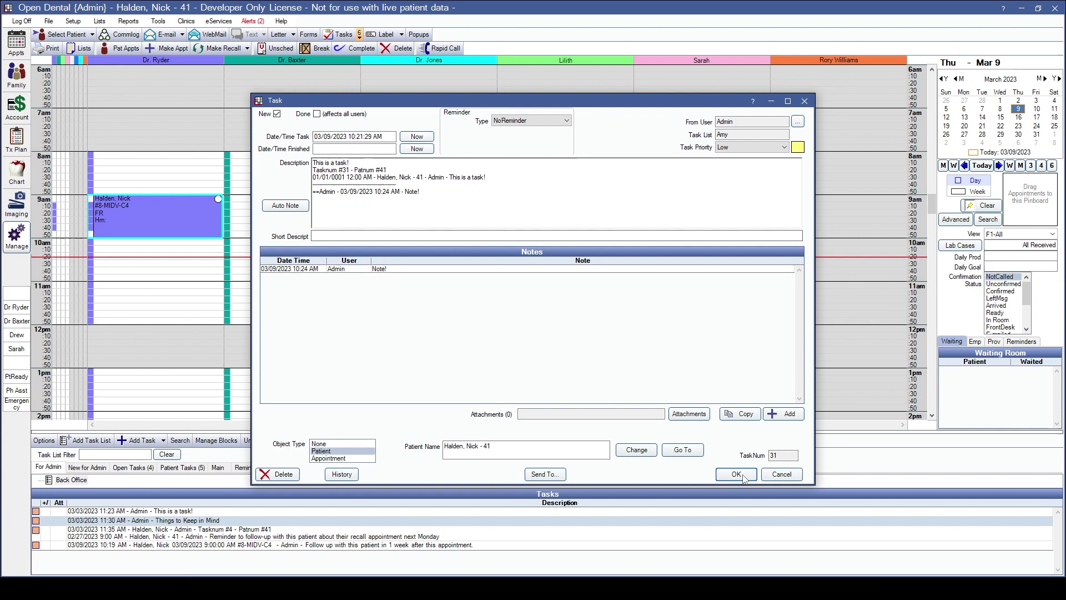
left_click(740, 133)
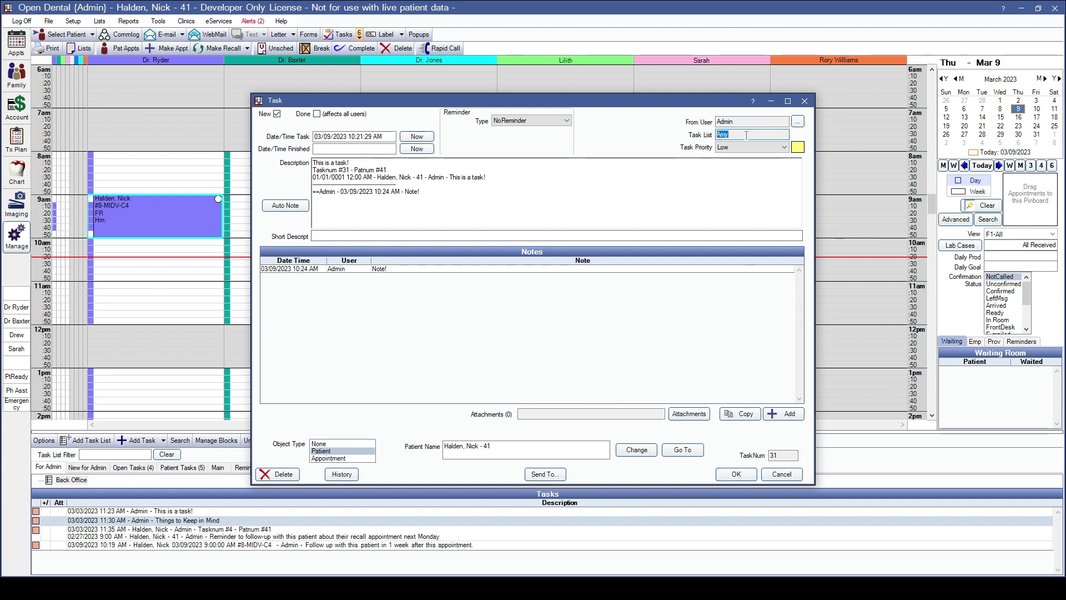
left_click(736, 474)
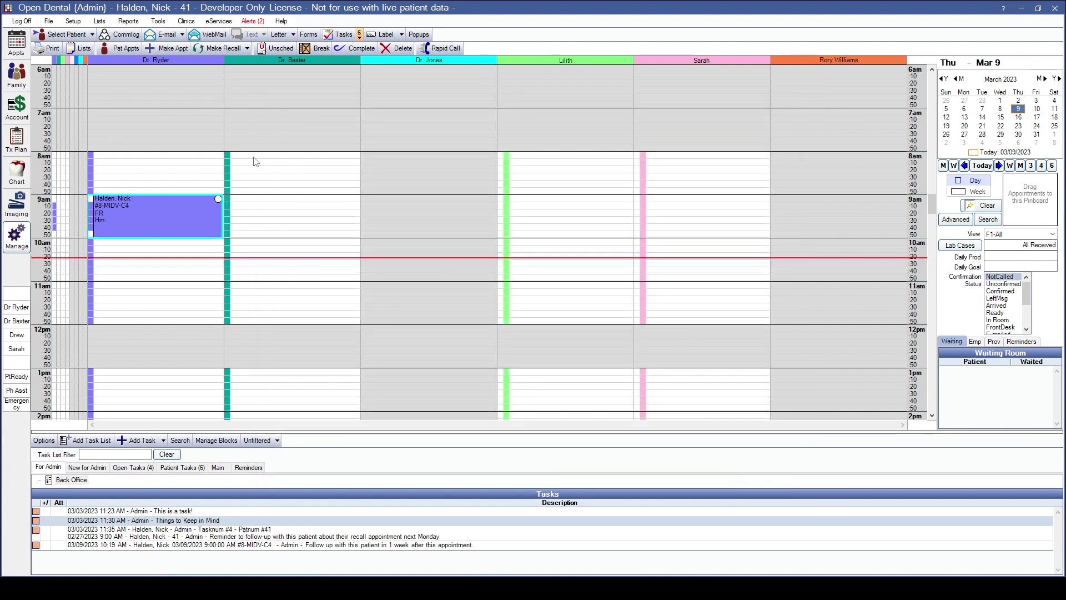
Step: Mark the Task Attachments image category Hidden in Definitions, accepting the in-use warning, then view Imaging
left_click(158, 132)
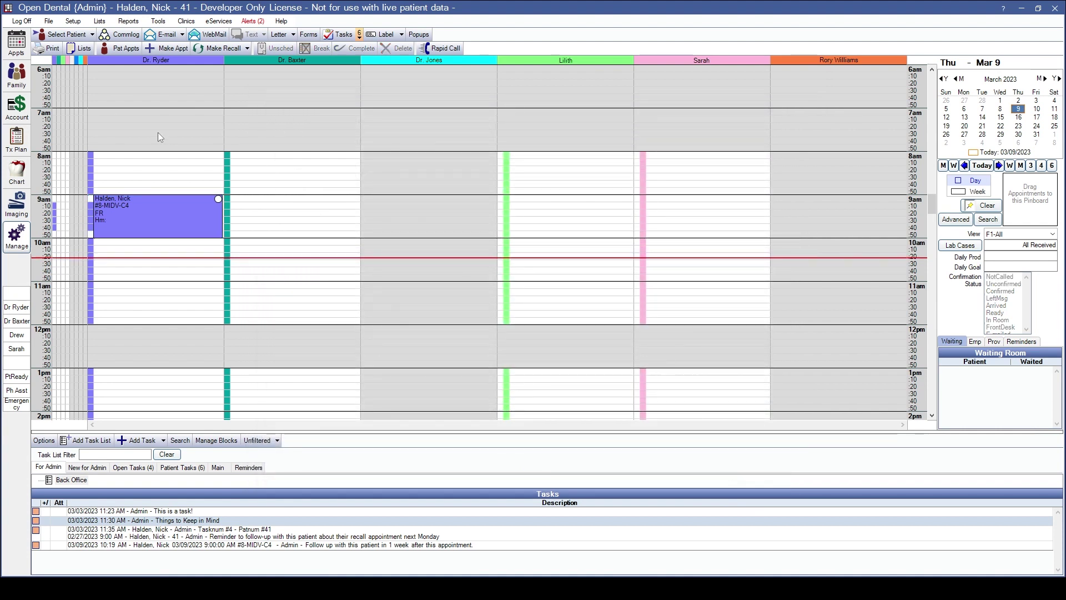
left_click(74, 21)
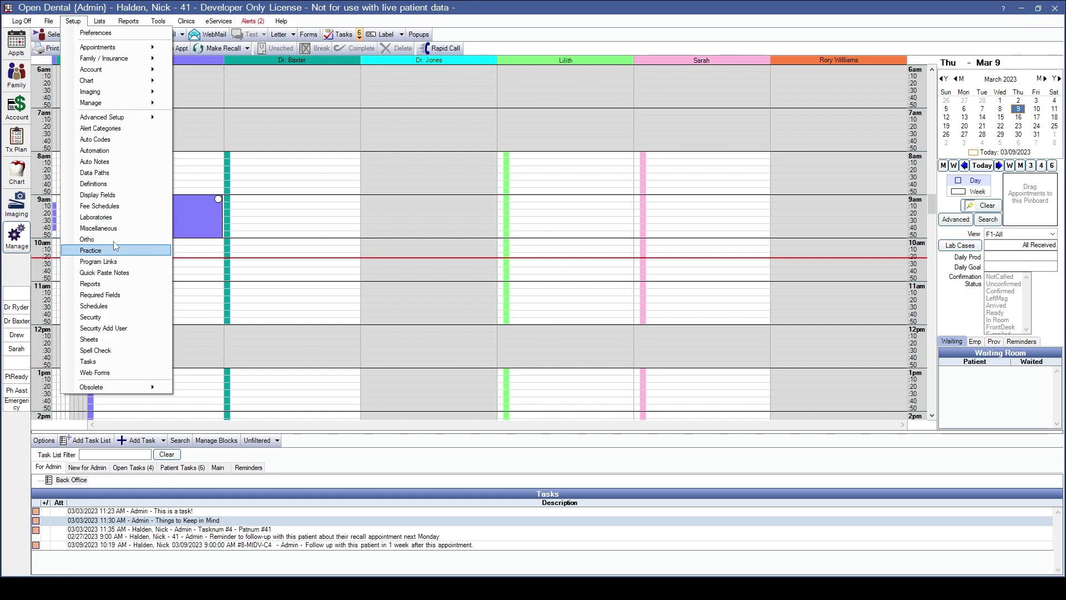
left_click(96, 184)
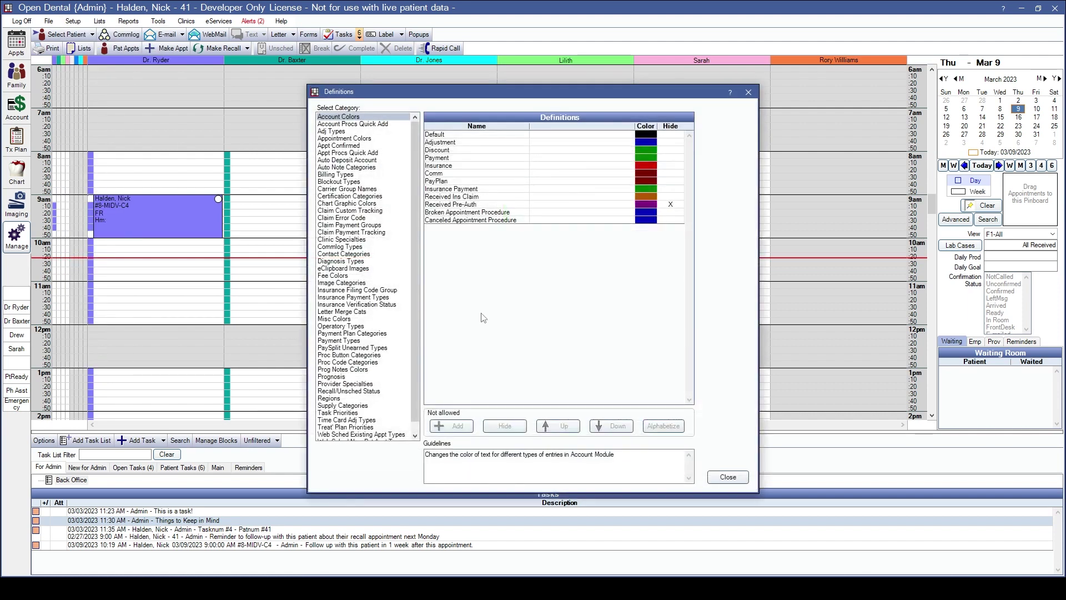
left_click(358, 284)
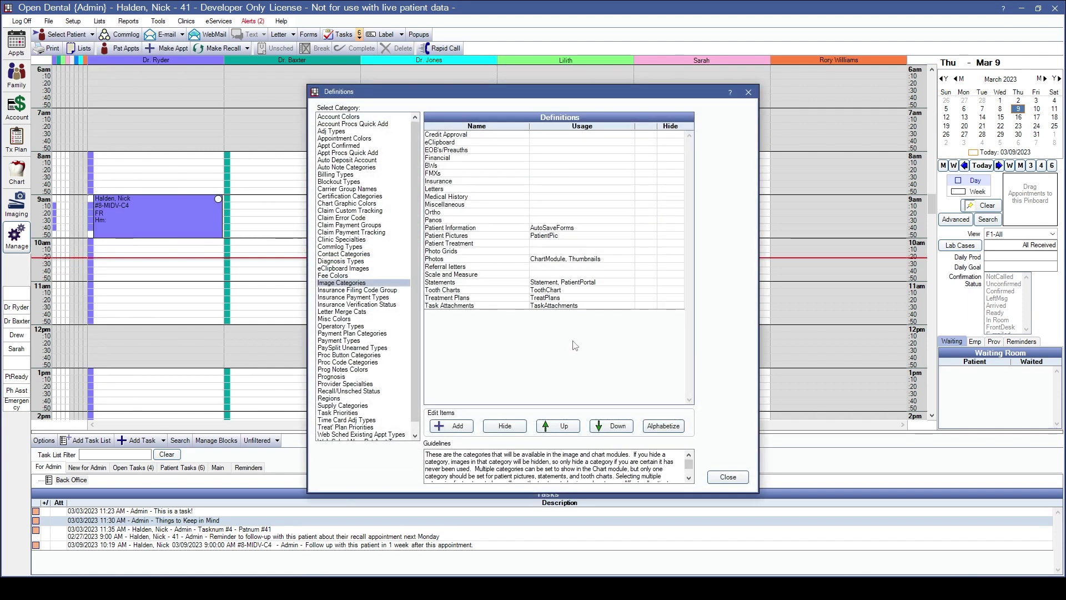
double_click(473, 307)
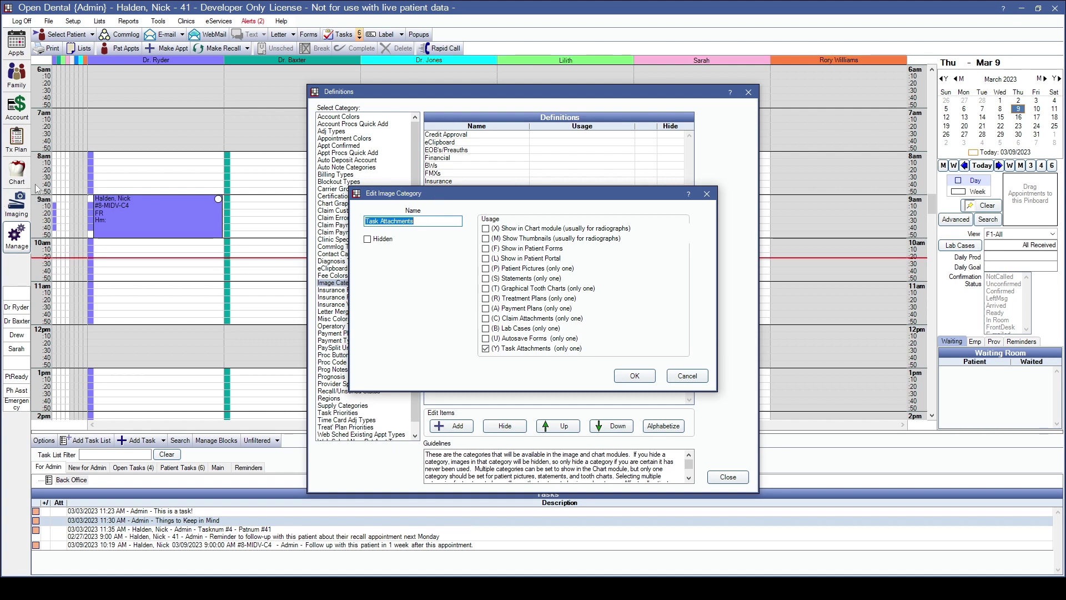
left_click(368, 239)
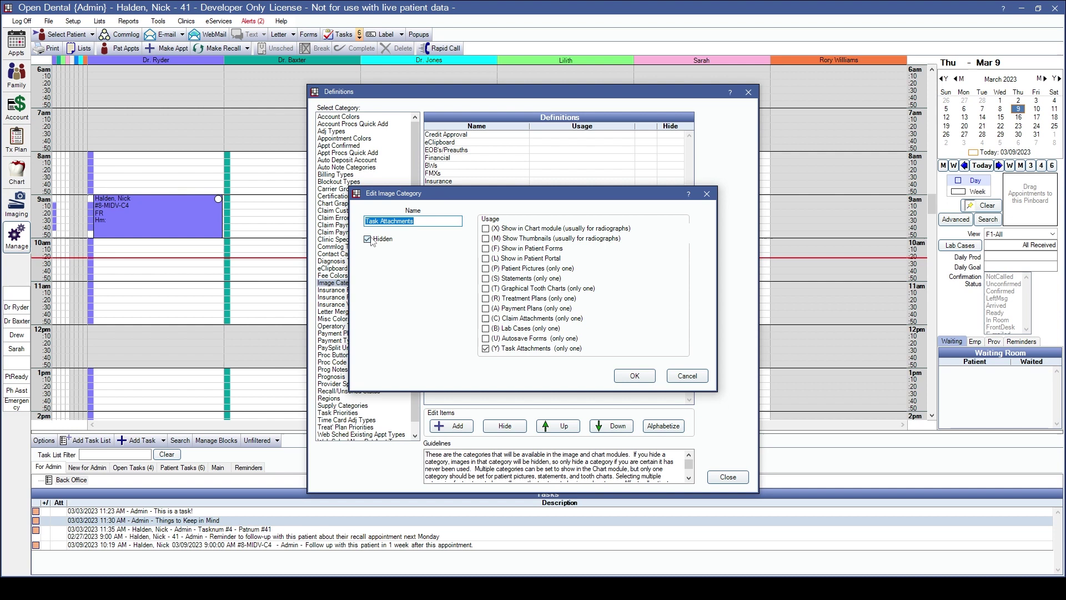
left_click(619, 379)
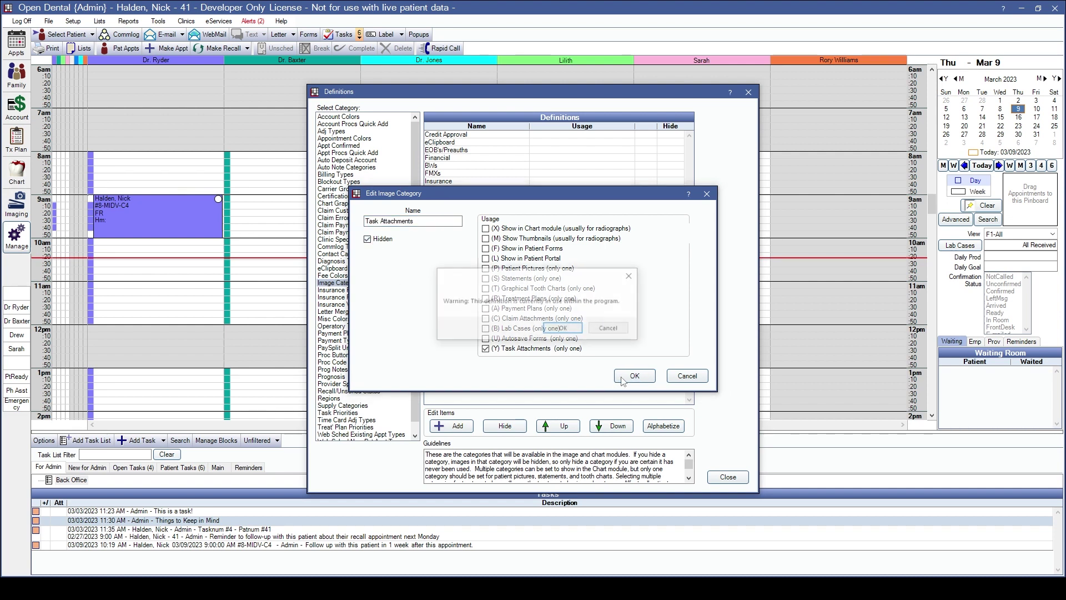
left_click(554, 330)
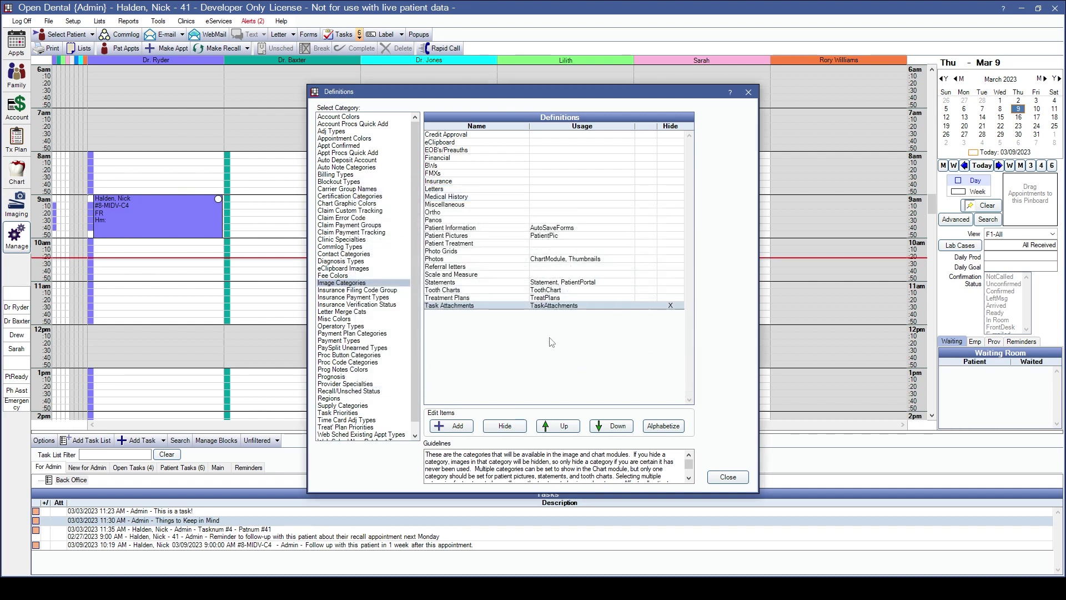
left_click(721, 477)
left_click(16, 205)
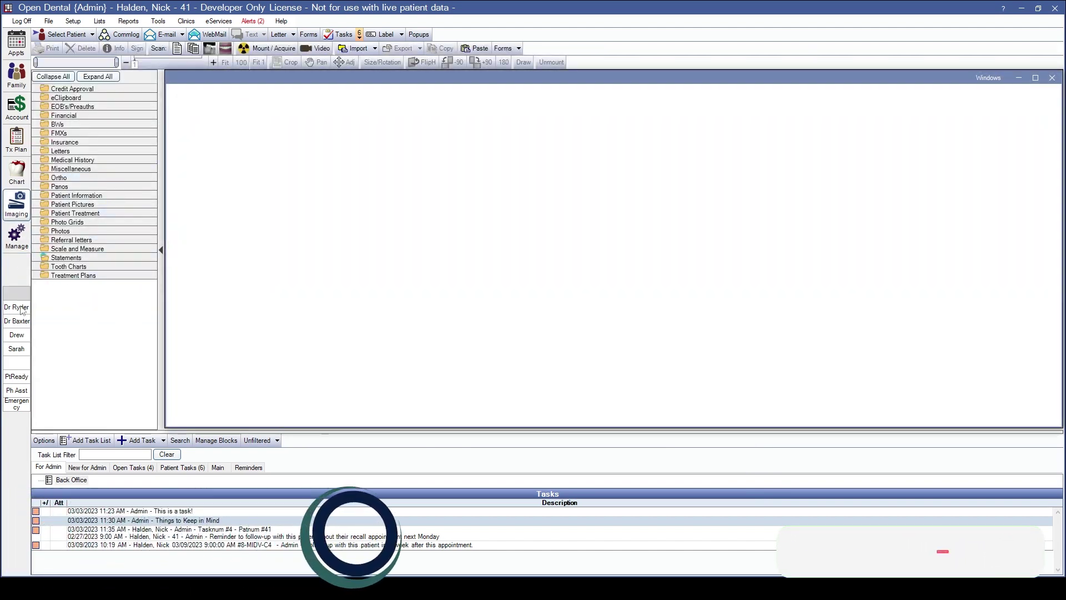
Step: In Setup > Tasks, keep Task Attachments (hidden) as the attachments image folder
left_click(78, 23)
left_click(83, 362)
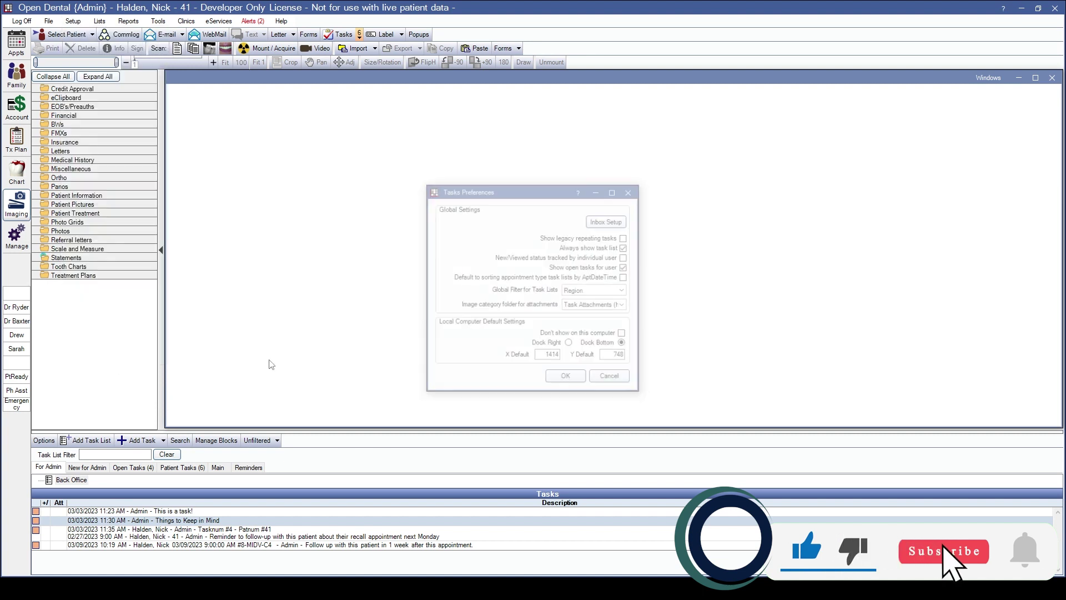
left_click(592, 307)
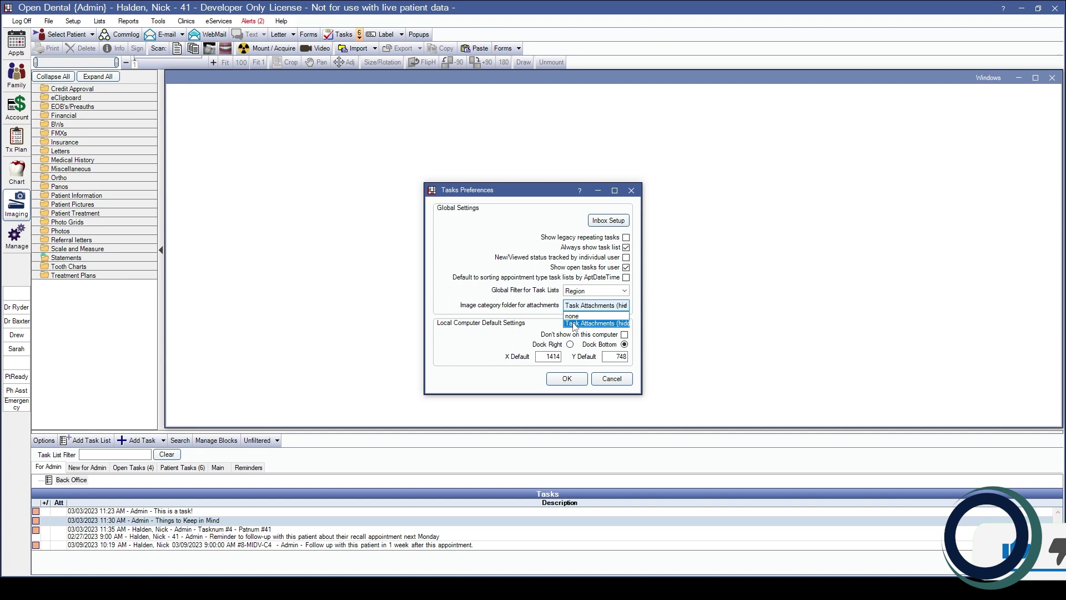
left_click(598, 324)
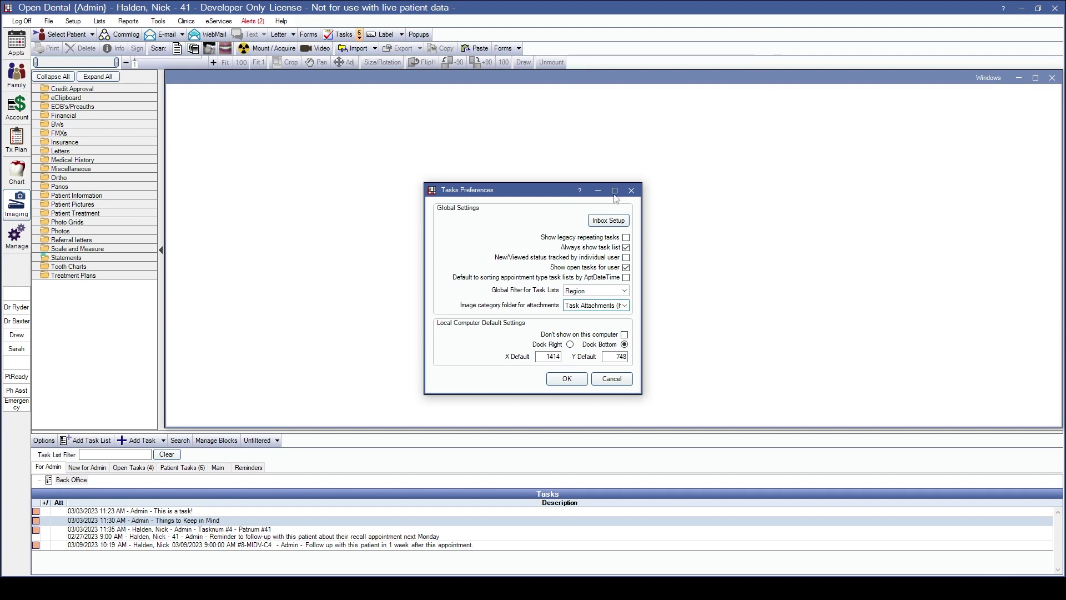
left_click(602, 222)
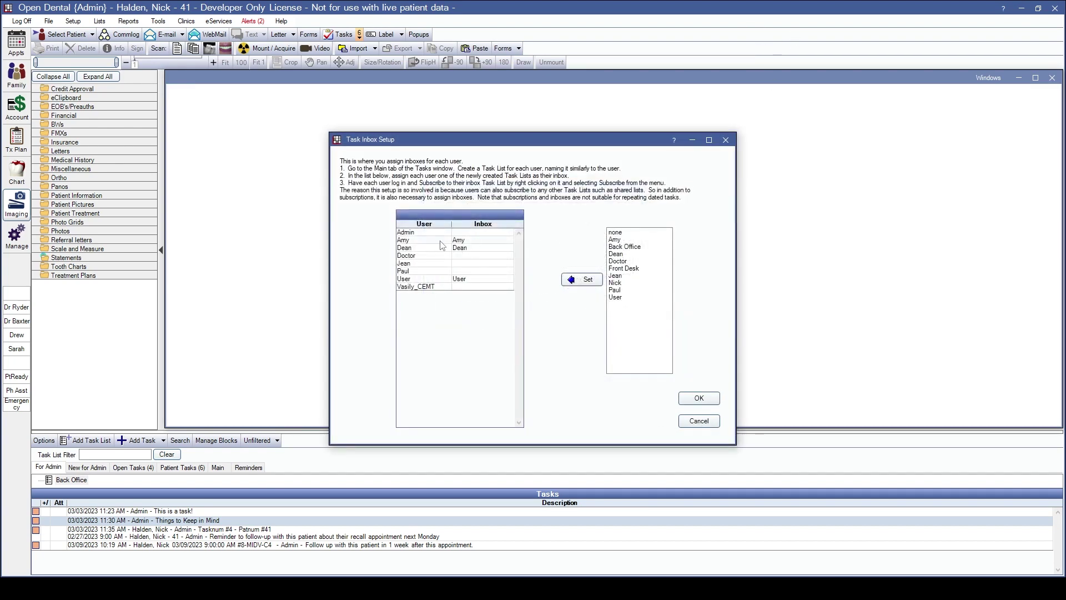
left_click(726, 140)
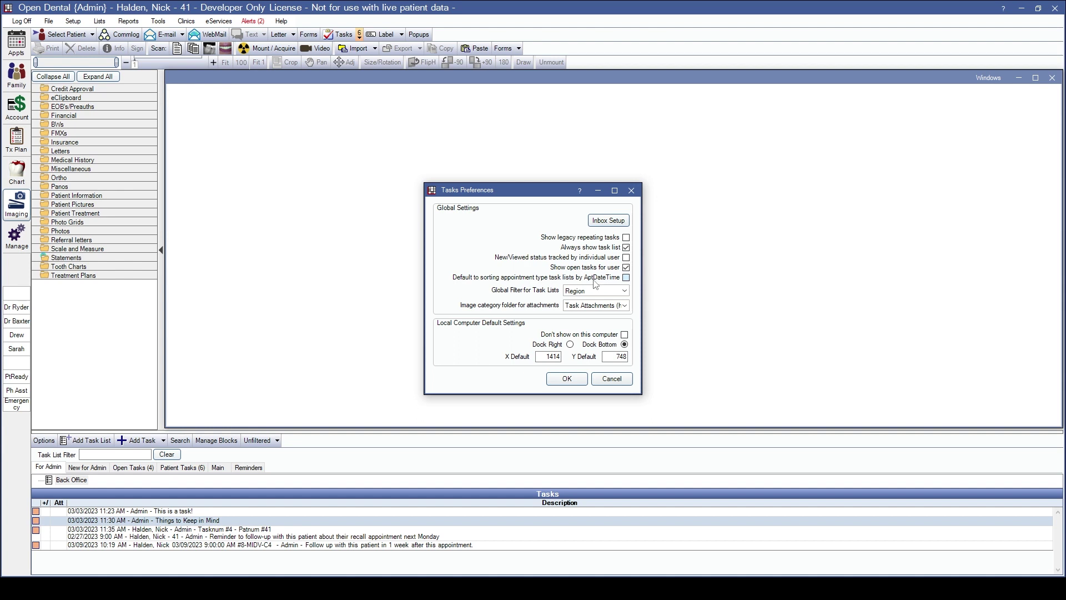
Step: Set Global Filter for Task Lists to Disabled, choose Dock Right and Y Default, and save
left_click(587, 297)
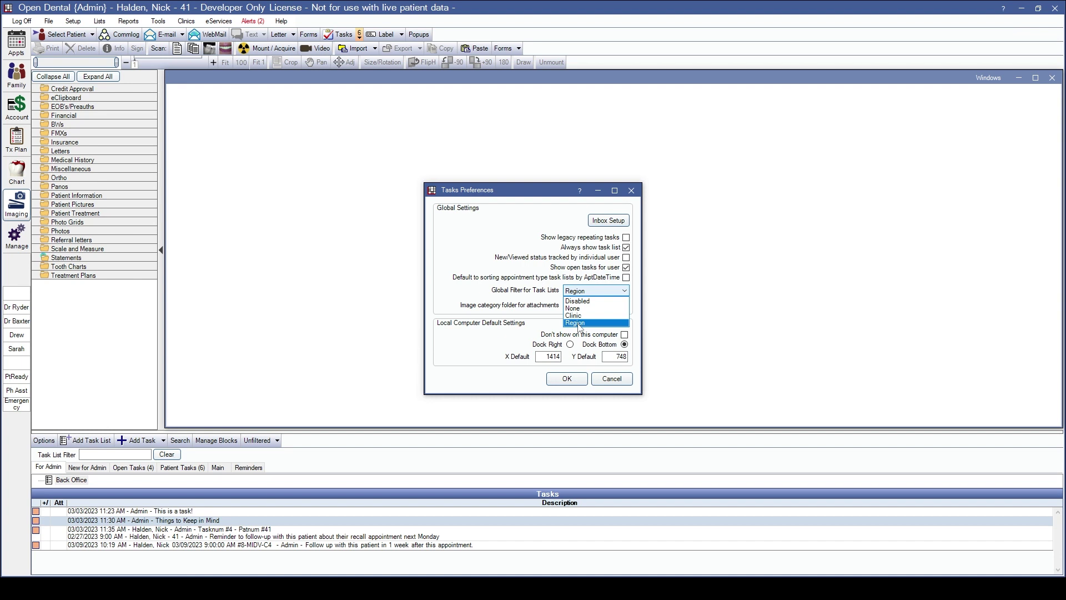
left_click(575, 309)
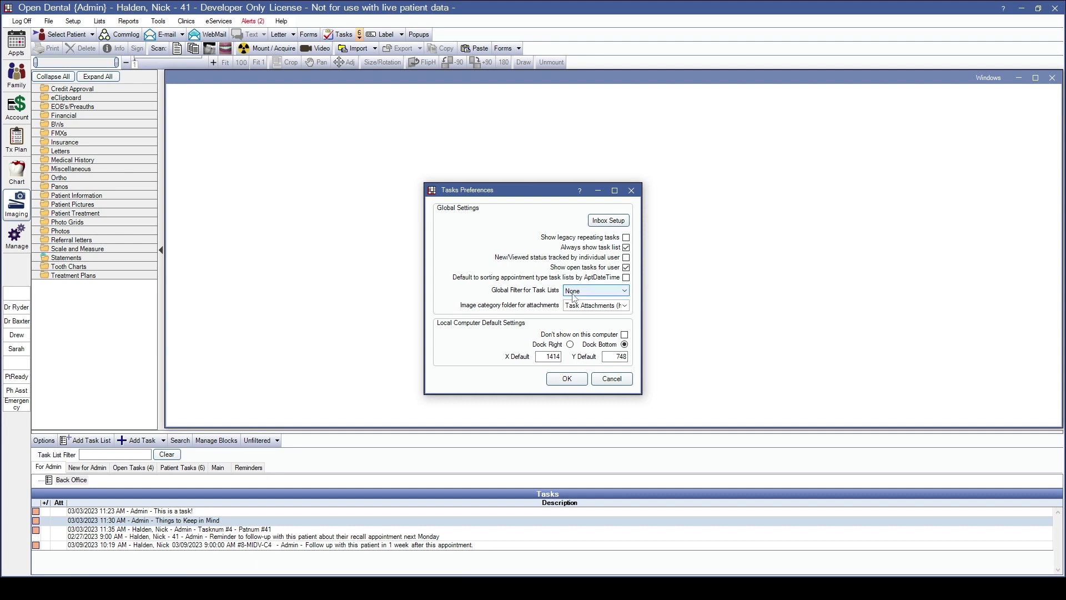
left_click(575, 290)
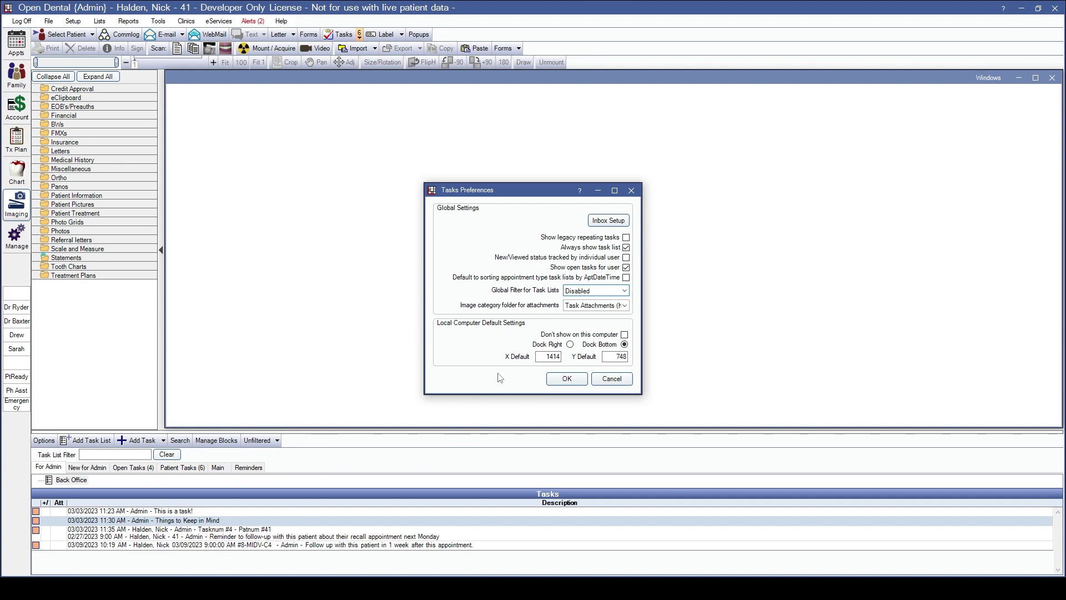
left_click(571, 344)
double_click(630, 356)
left_click(567, 378)
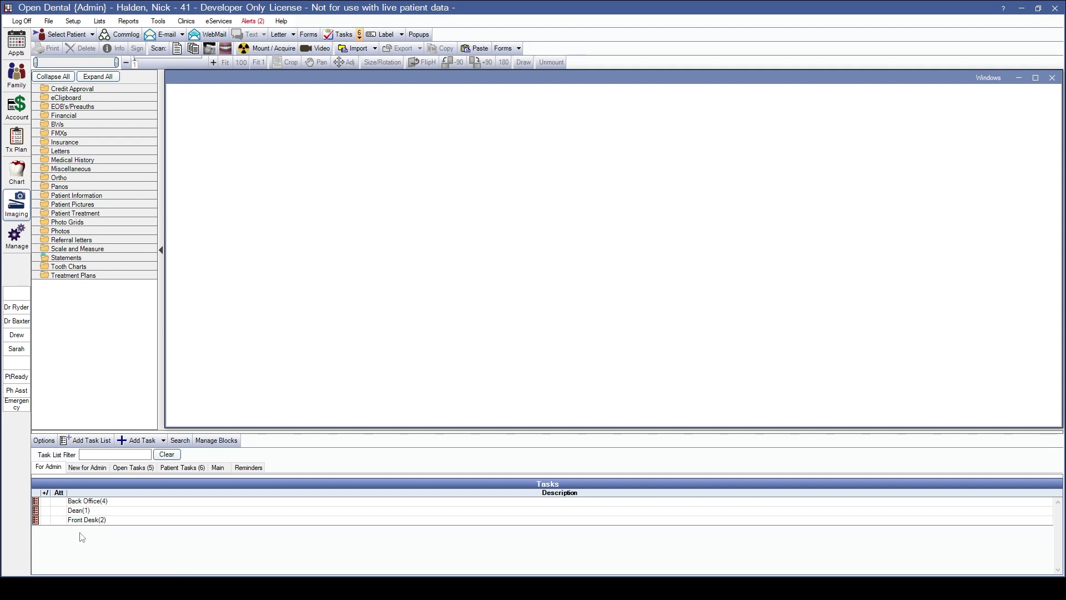
Step: Turn on Show Finished Tasks in Task Options and open the Back Office list
left_click(49, 442)
left_click_drag(113, 444, 216, 415)
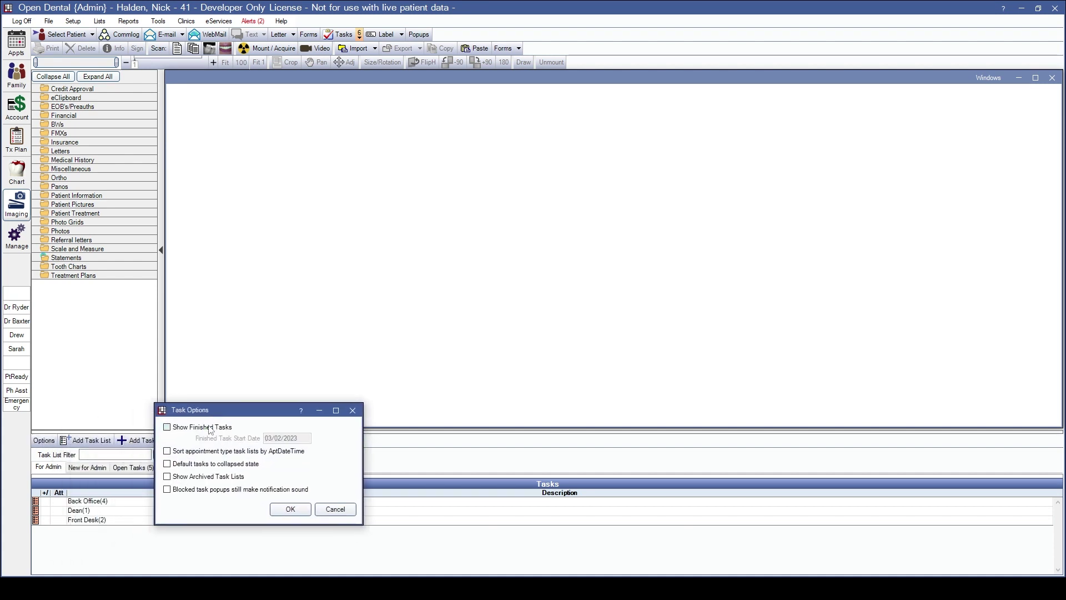
left_click(203, 427)
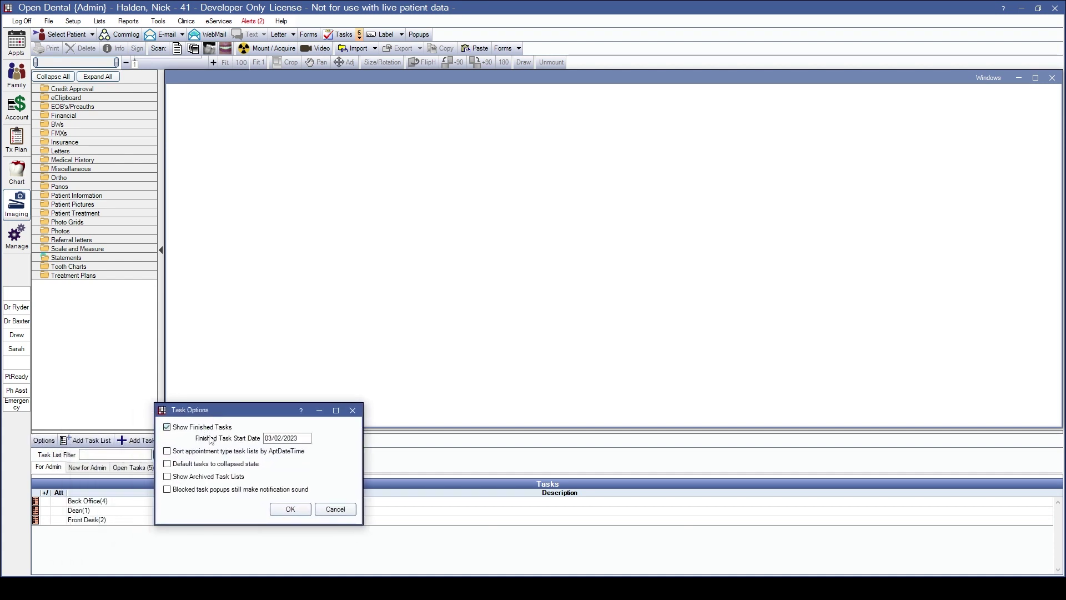
left_click(290, 509)
double_click(104, 504)
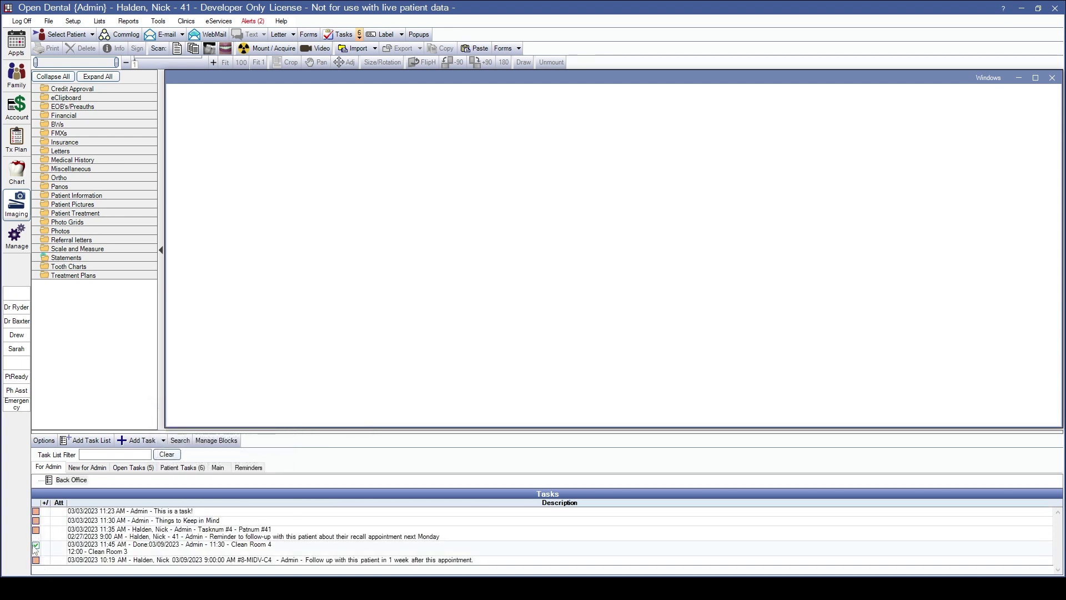
Step: Enable collapsed tasks by default and keep the blocked task popup sound in Task Options
left_click(44, 441)
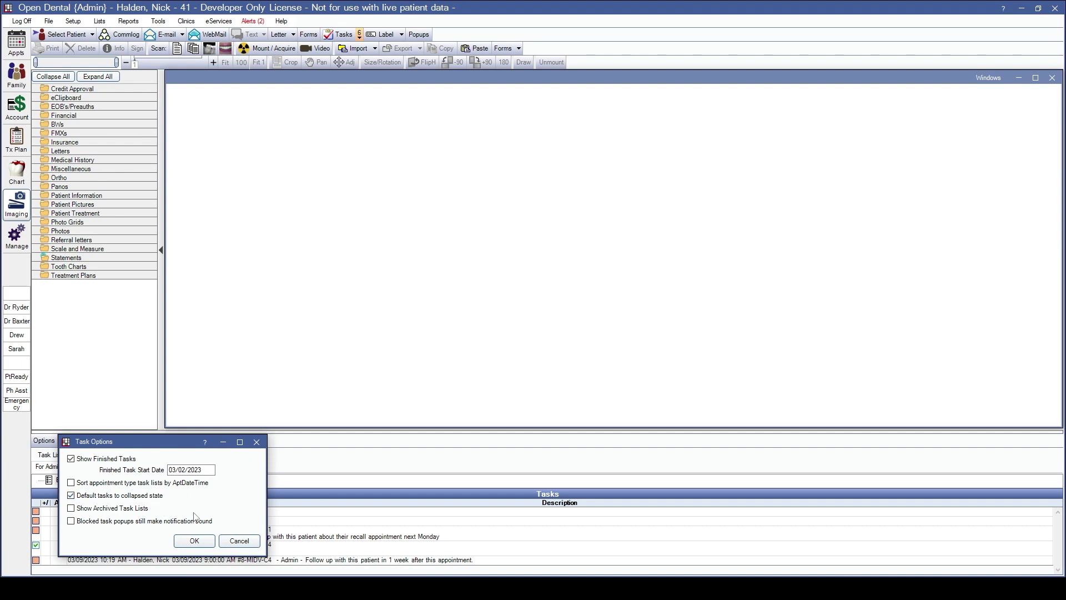
left_click(195, 541)
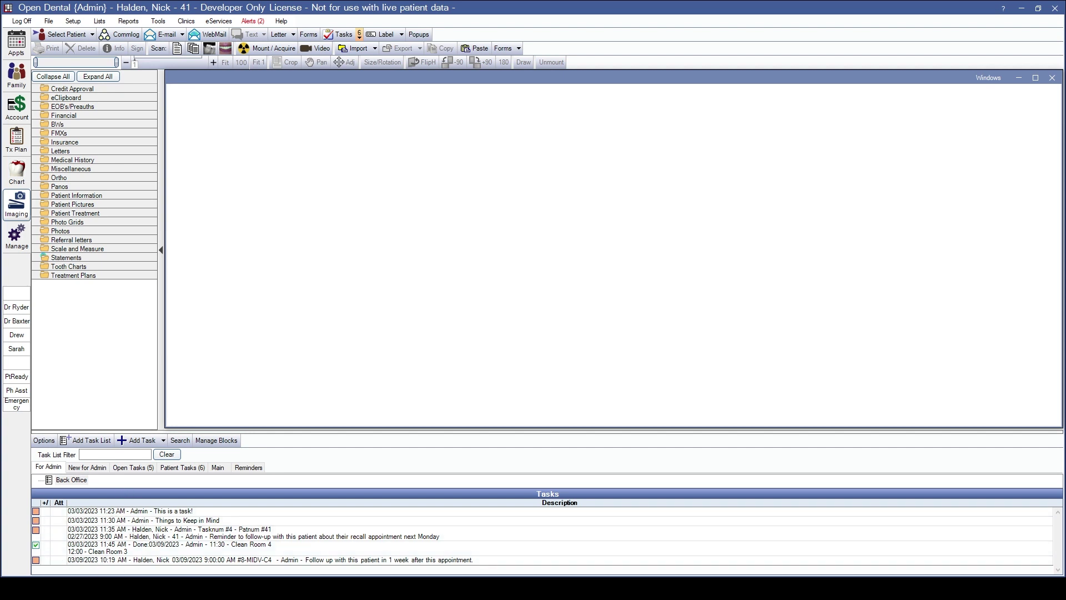
left_click(44, 441)
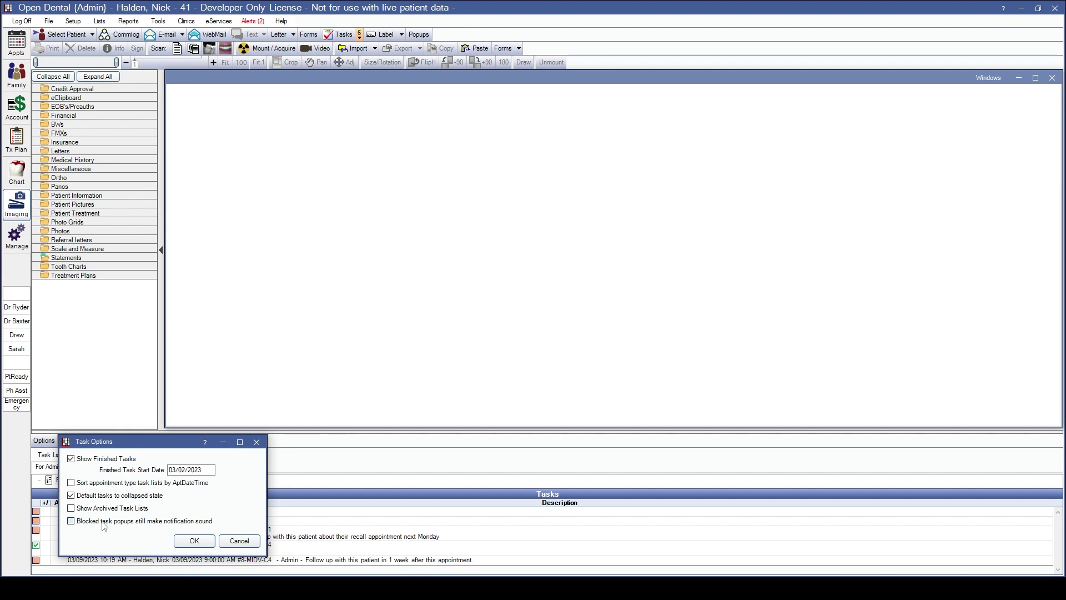
left_click(194, 541)
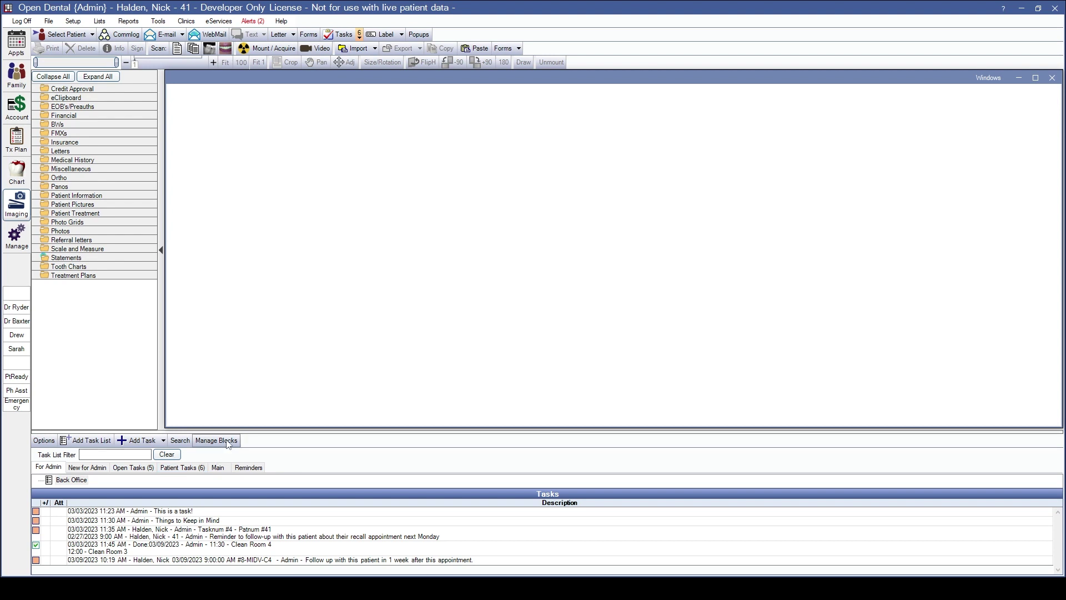
left_click(226, 442)
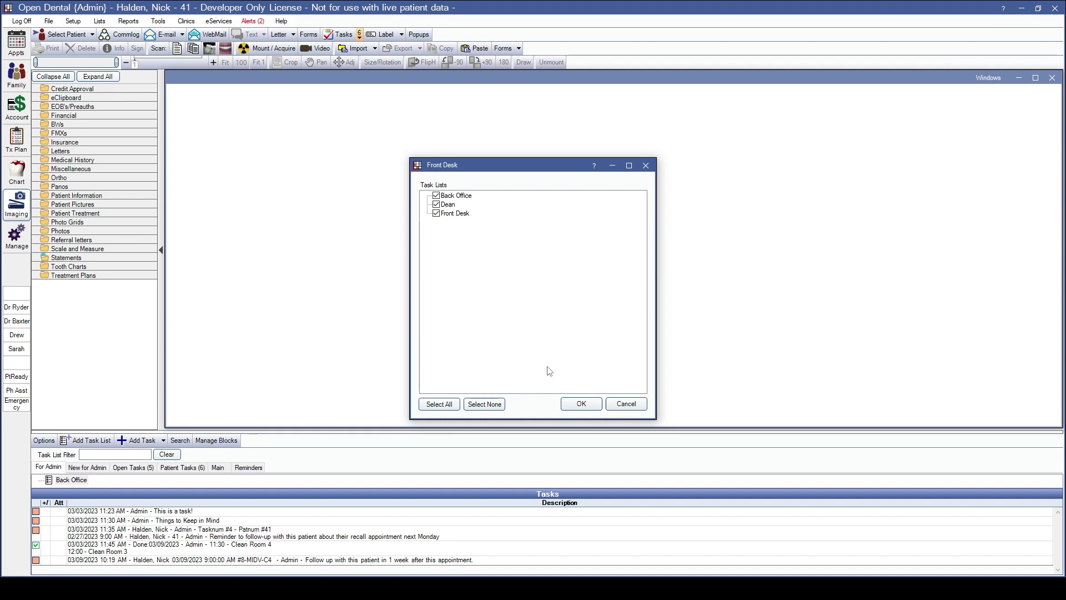
left_click(581, 404)
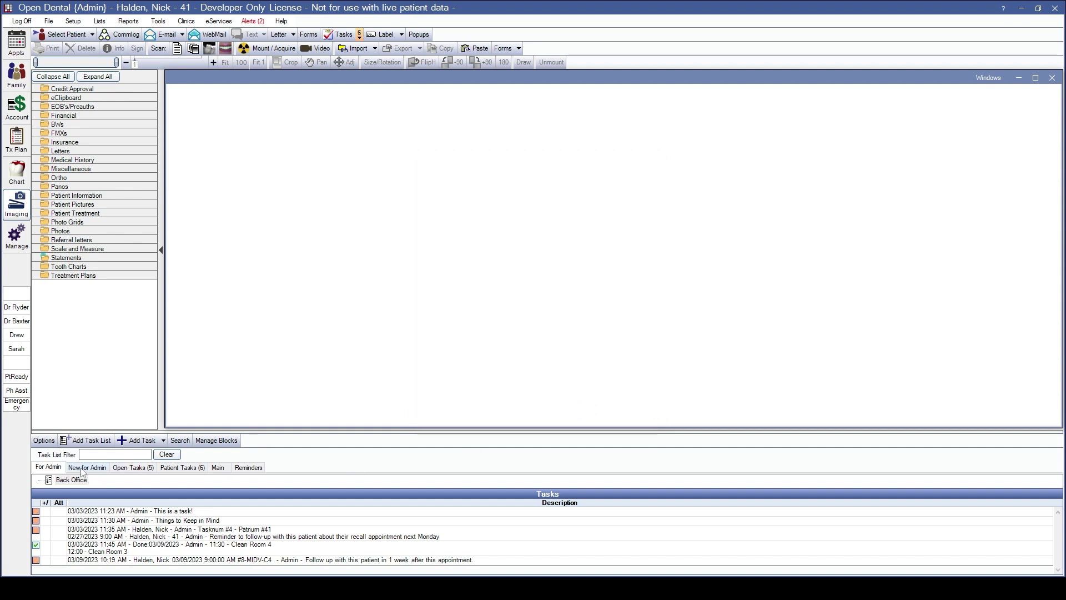
Step: Browse Admin's new tasks, the Back Office list, and all open tasks
left_click(82, 468)
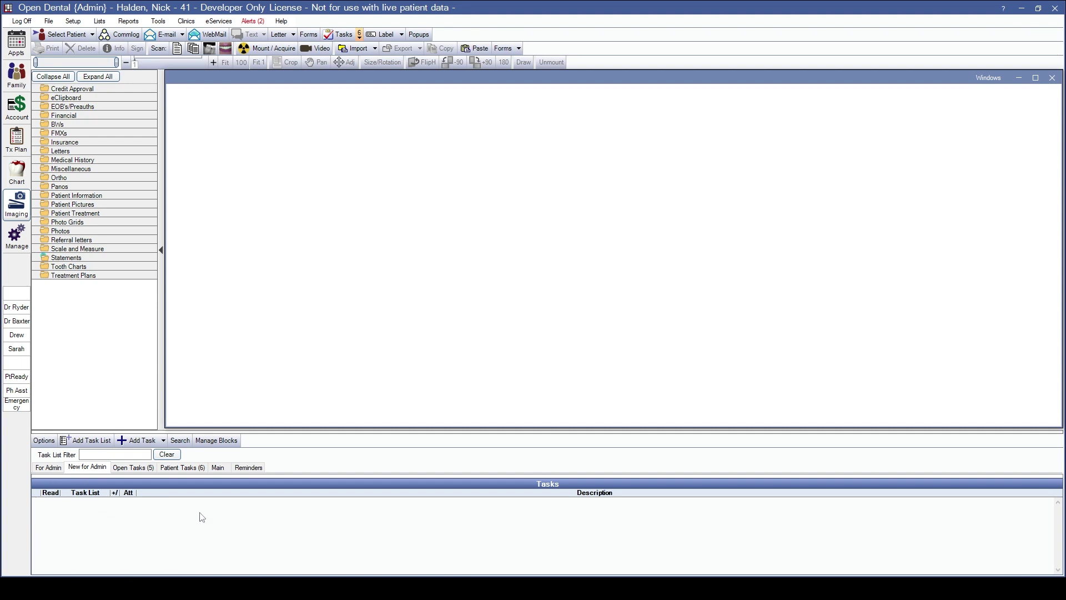
left_click(46, 470)
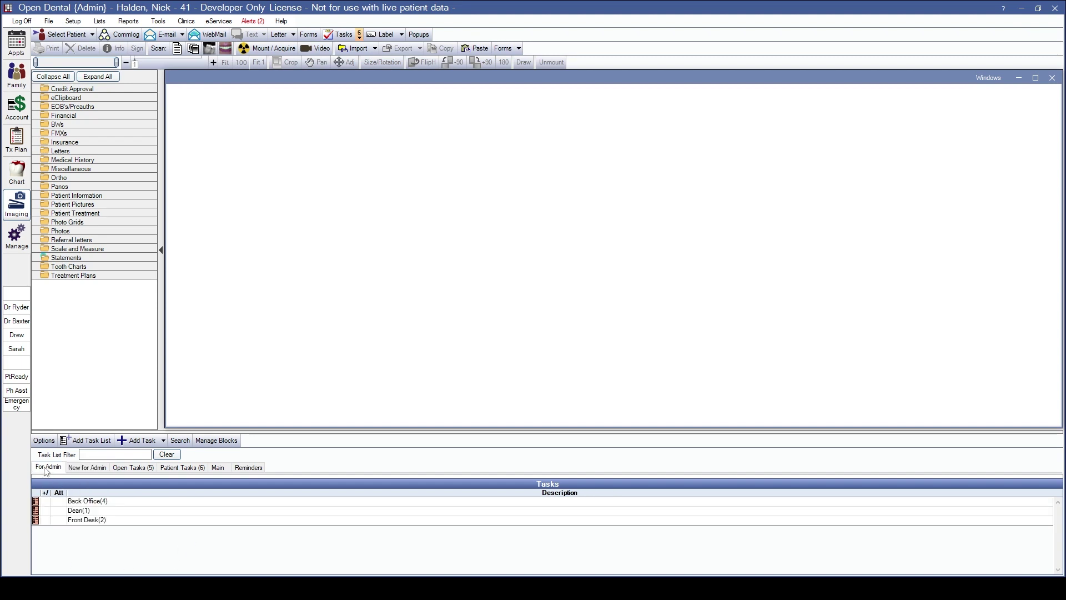
double_click(100, 502)
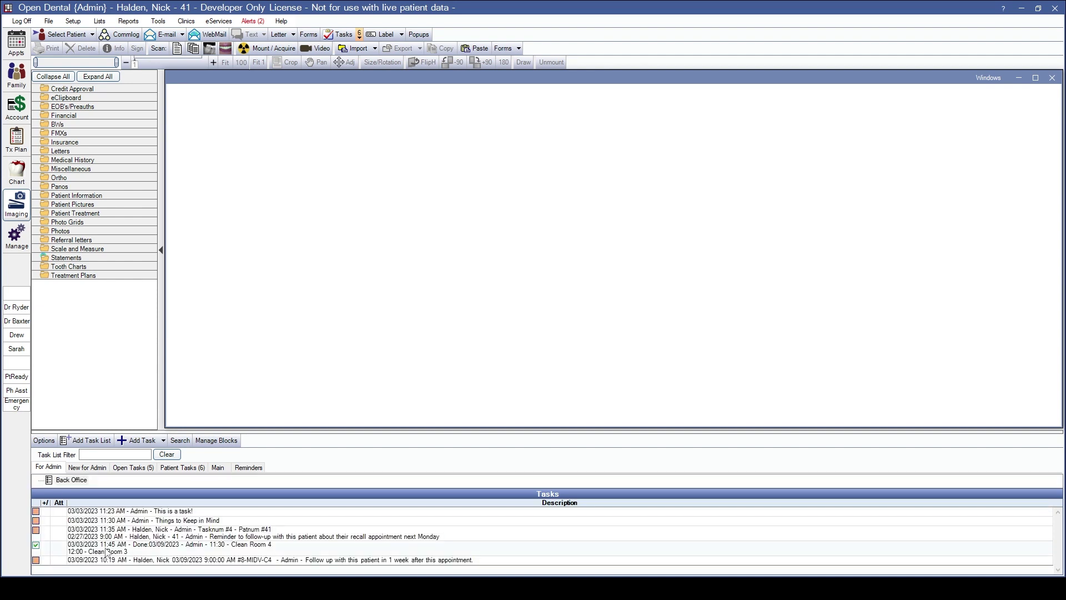
left_click(45, 470)
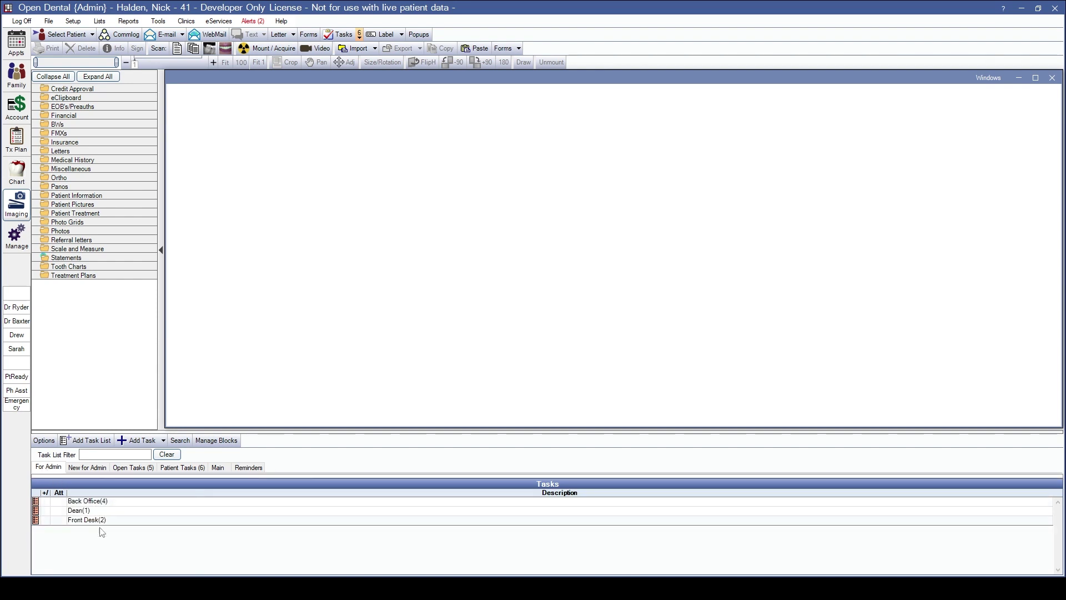
left_click(132, 468)
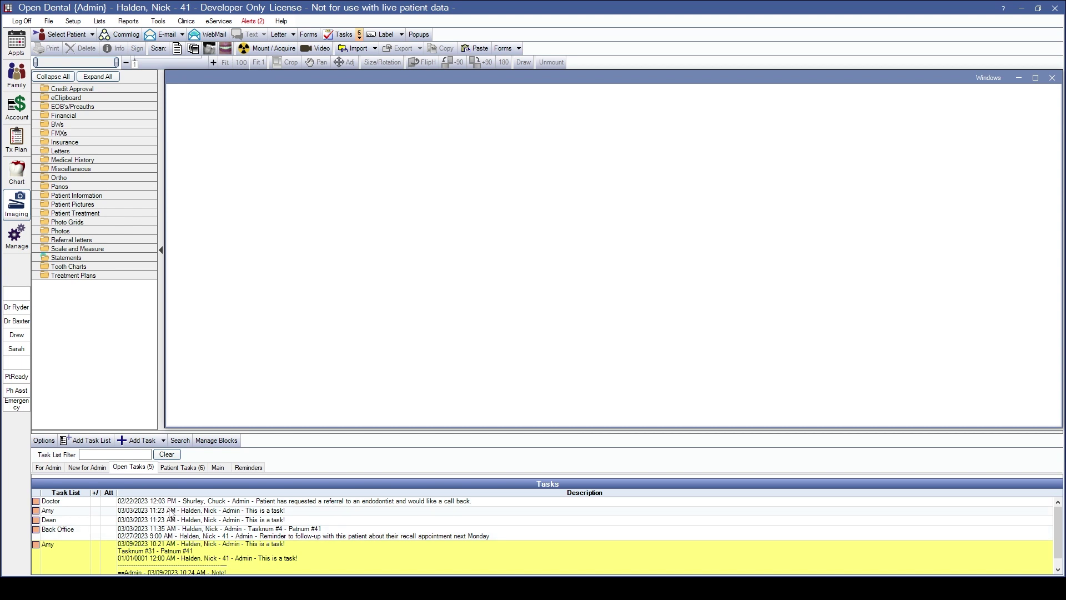
scroll(239, 547, "down", 1)
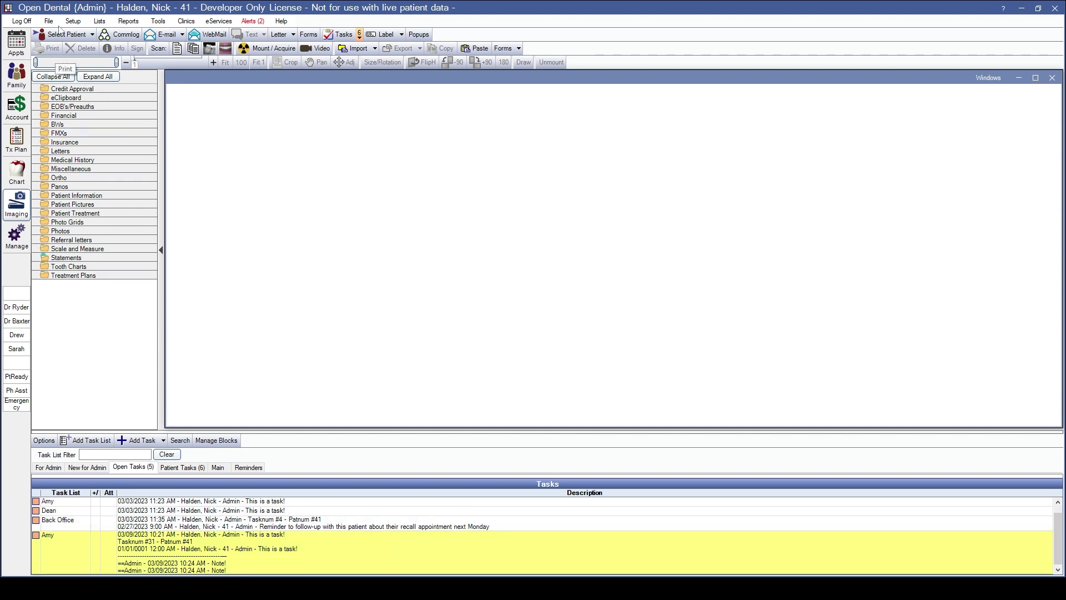
scroll(150, 552, "up", 1)
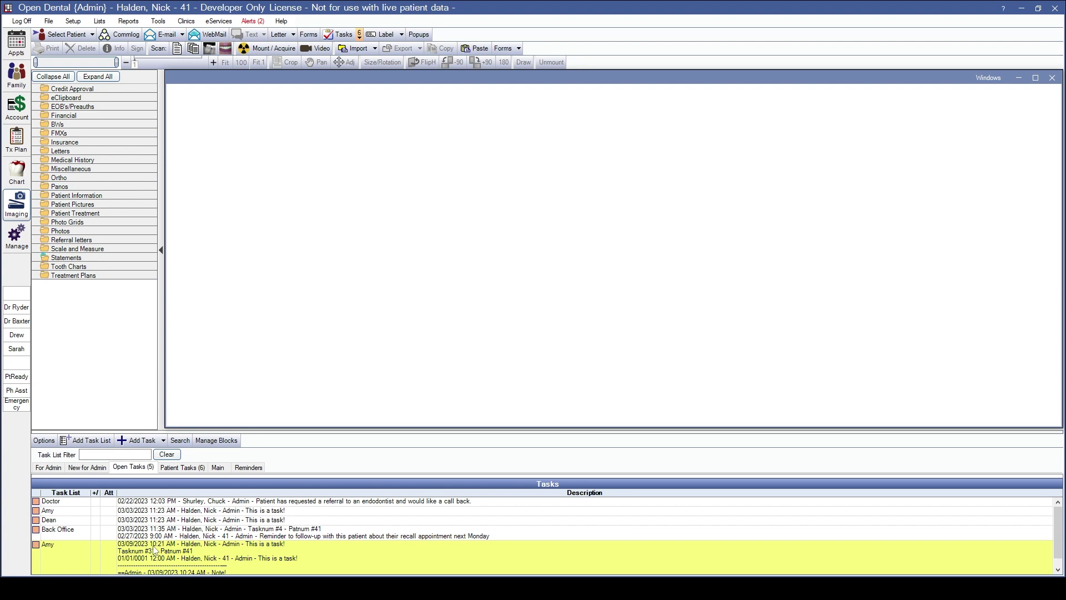
Step: Check the Patient and Main task tabs, then show the Reminders lists
left_click(182, 468)
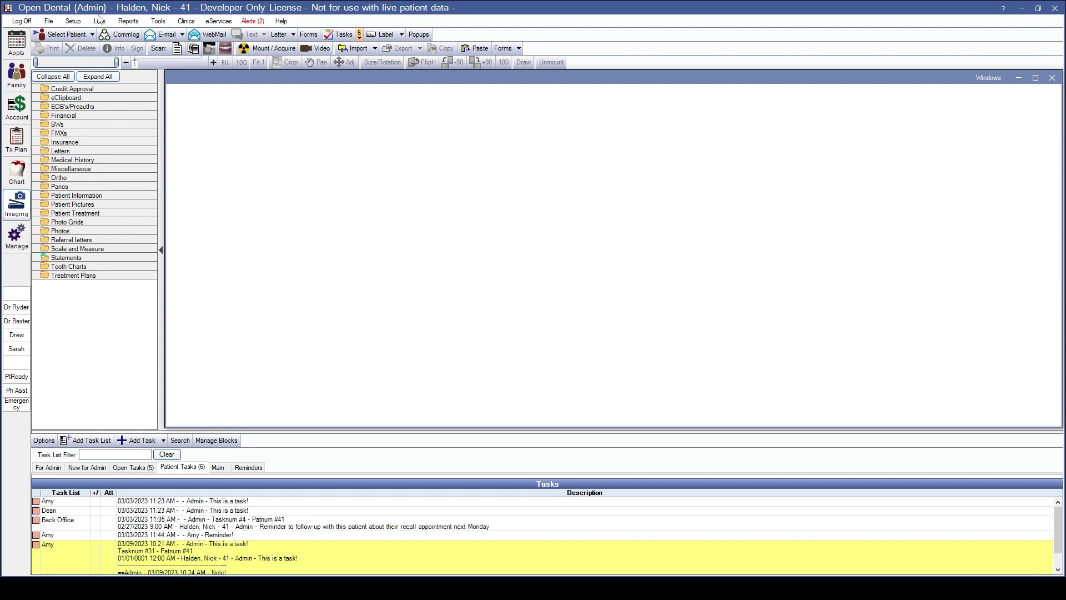
left_click(218, 468)
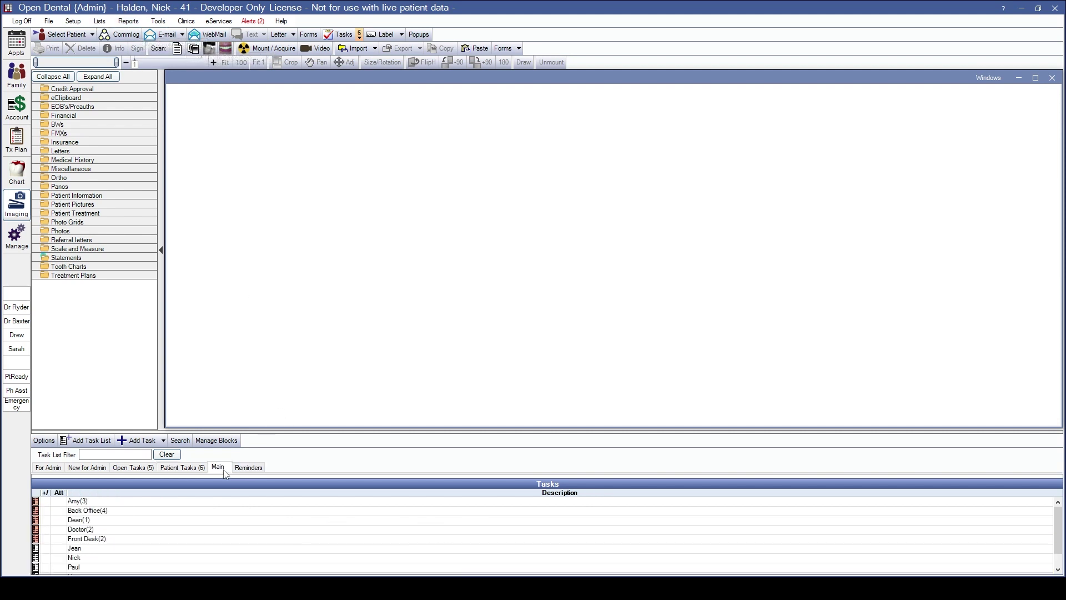
scroll(89, 547, "down", 1)
scroll(114, 560, "up", 1)
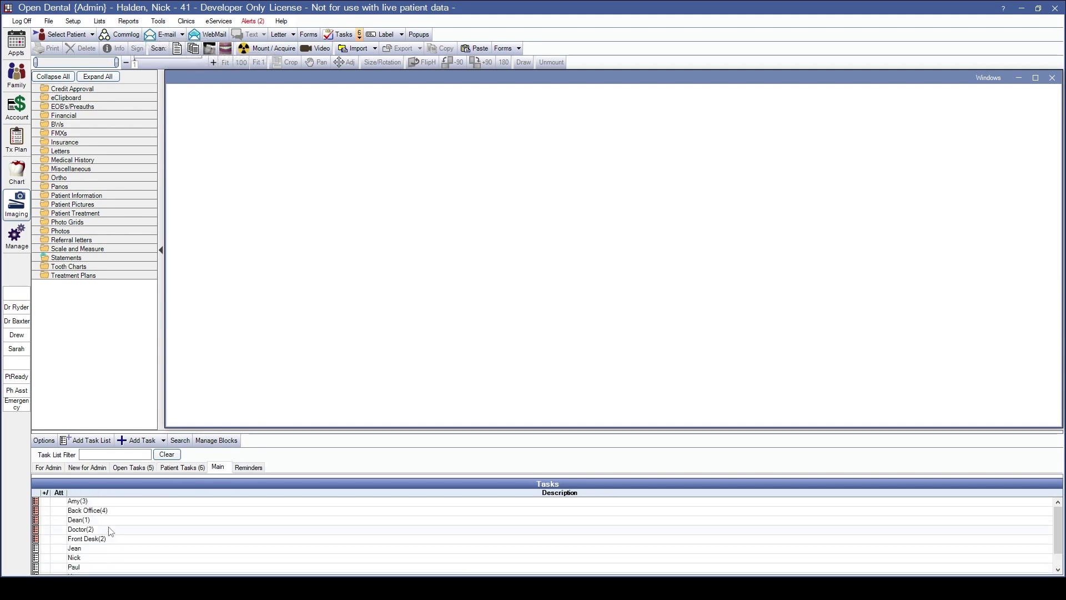
left_click(248, 469)
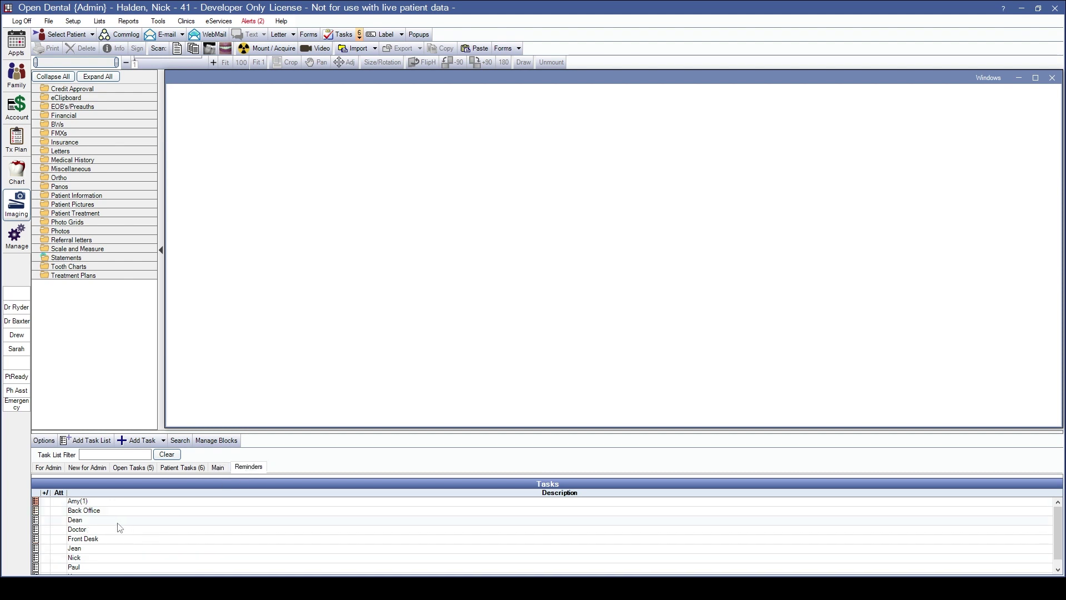
scroll(123, 569, "down", 1)
scroll(128, 544, "up", 1)
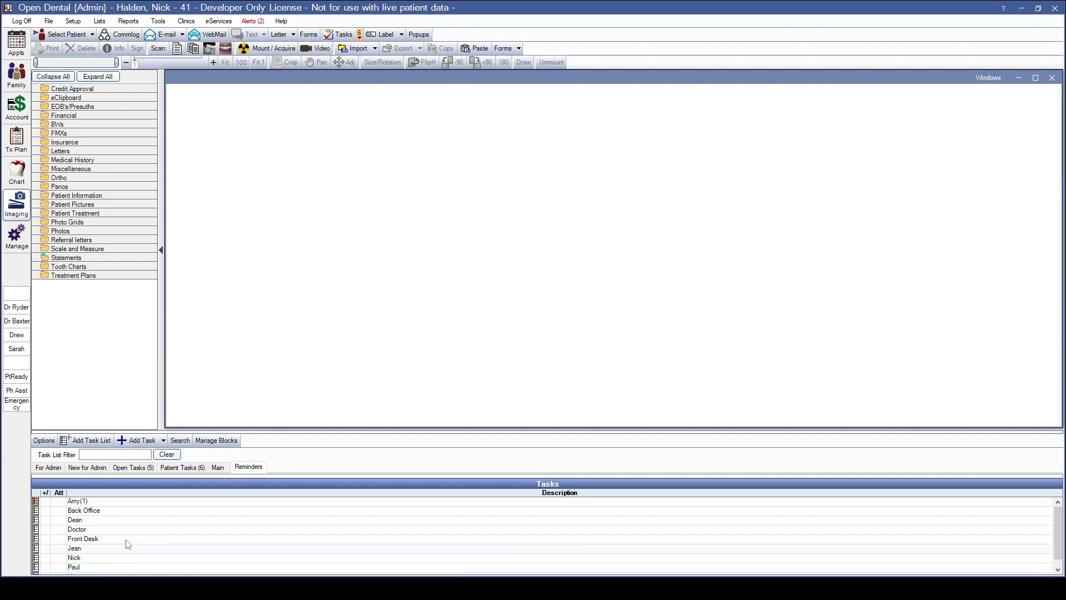
double_click(90, 502)
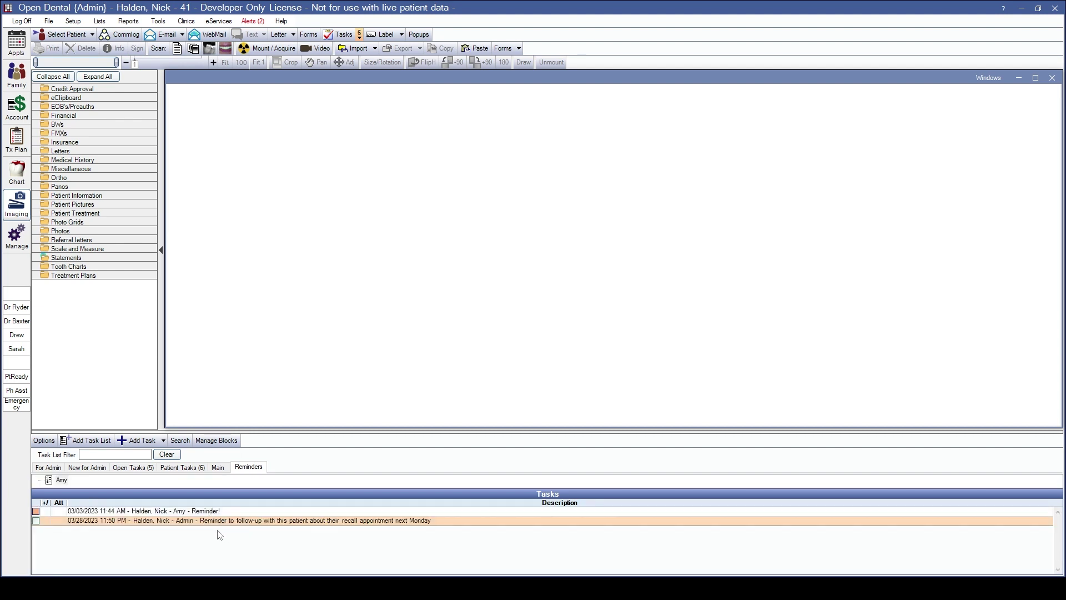
double_click(198, 522)
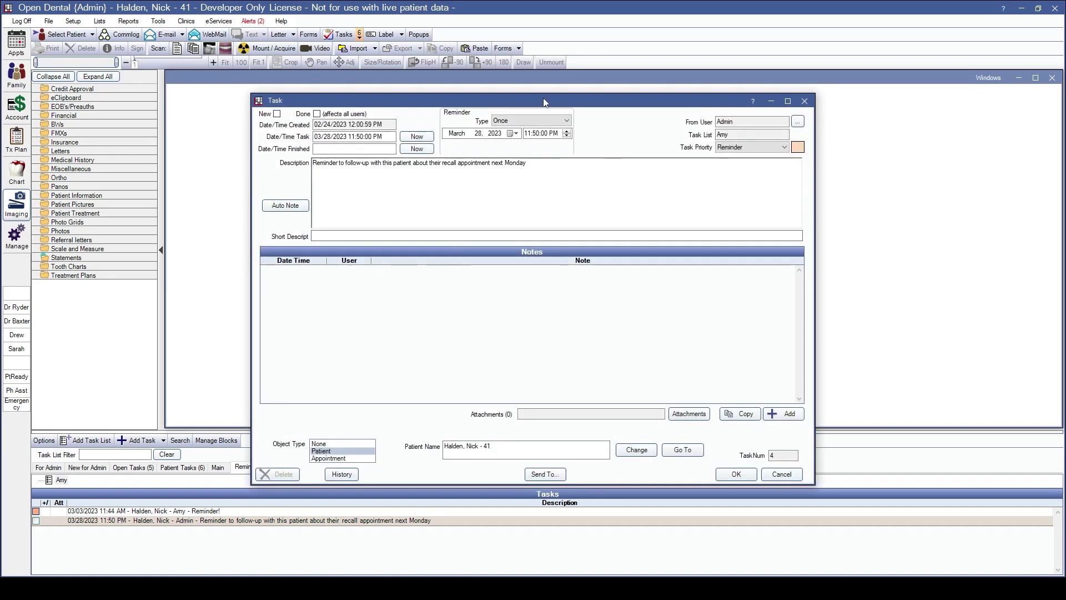
left_click(804, 100)
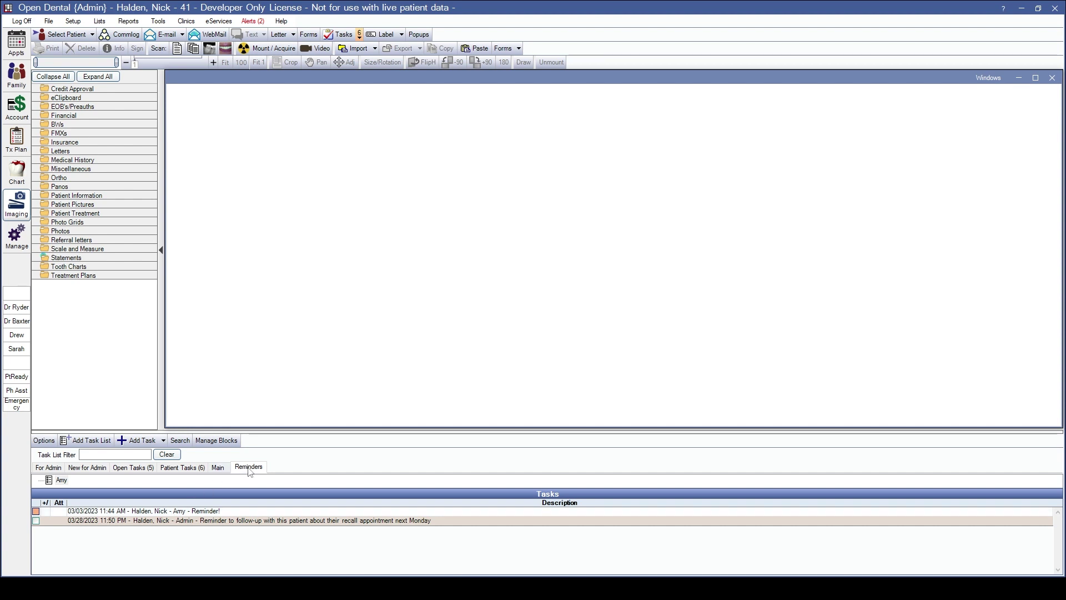
Step: Search tasks with all lists, priority All and no other filters, listing every task including completed
left_click(180, 440)
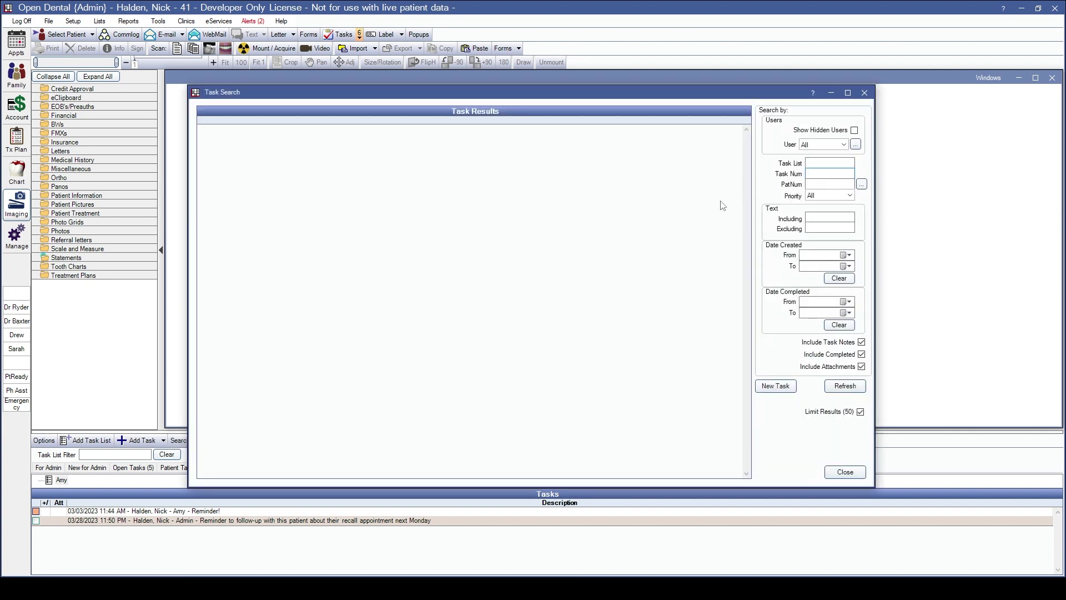
left_click(840, 165)
left_click(825, 175)
left_click(828, 180)
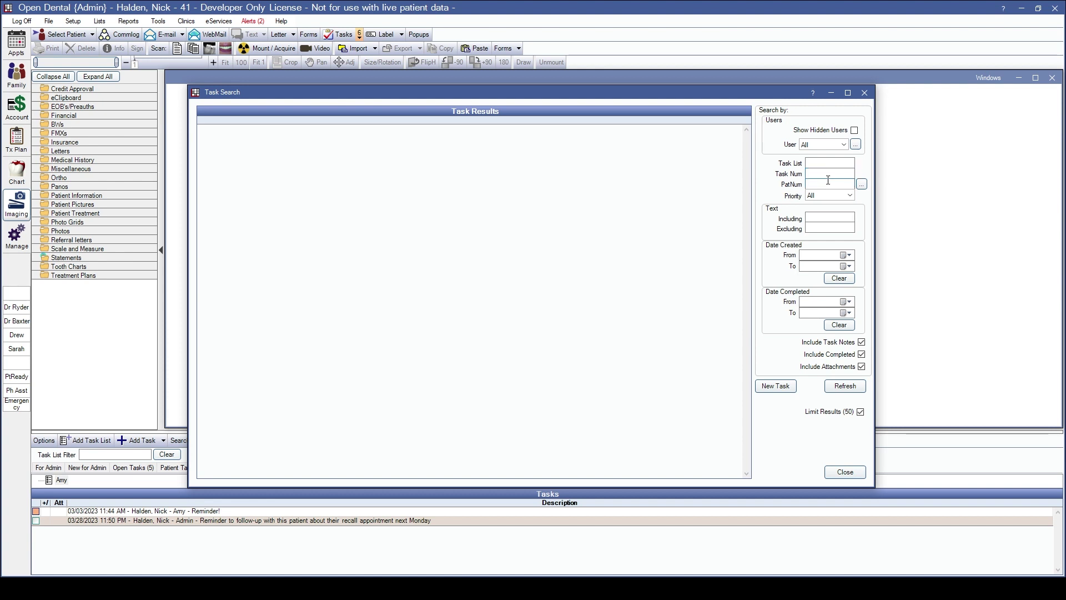
left_click(827, 195)
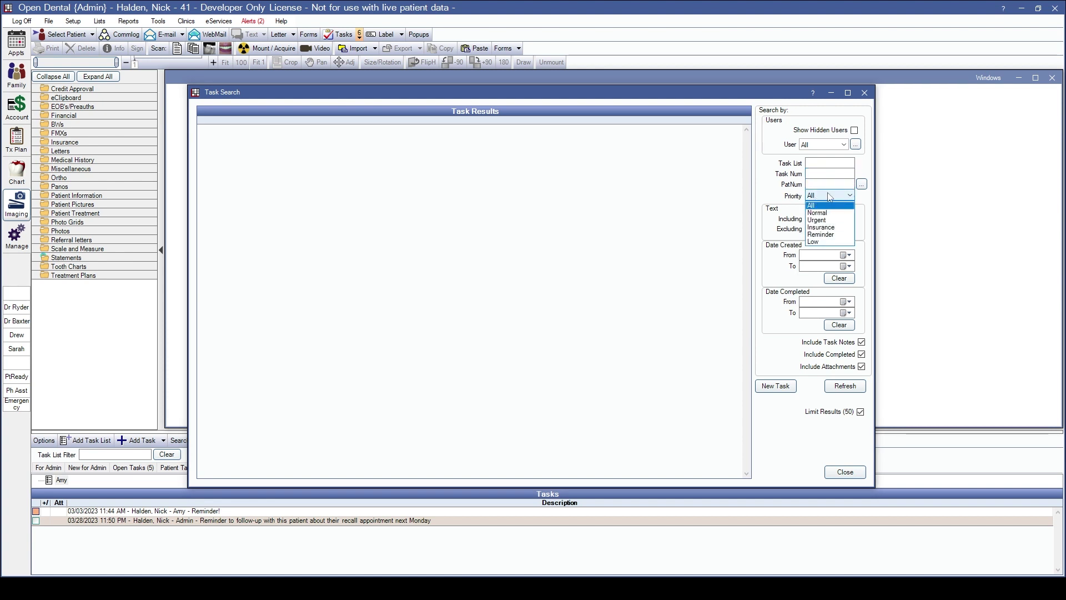
left_click(820, 204)
left_click(828, 216)
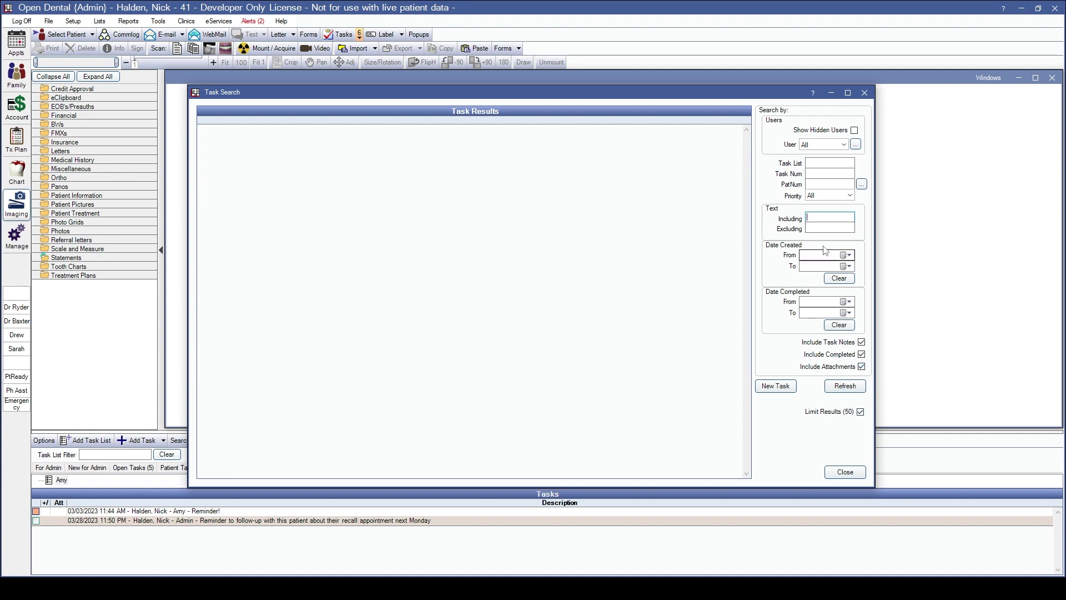
left_click(840, 389)
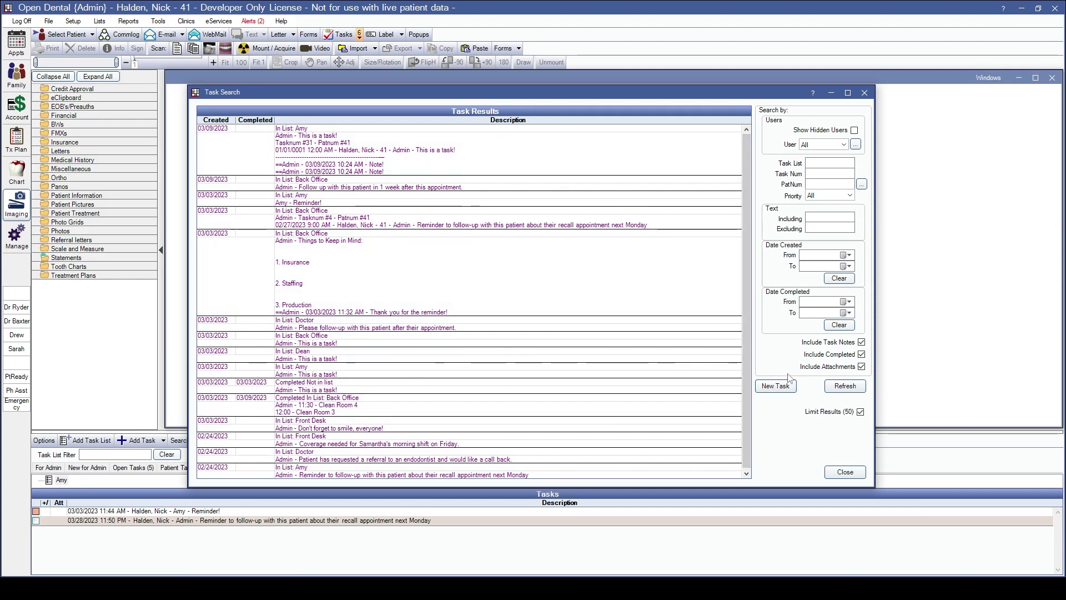
Step: Start a new Front Desk task from Task Search, cancel it, and close the search
left_click(777, 388)
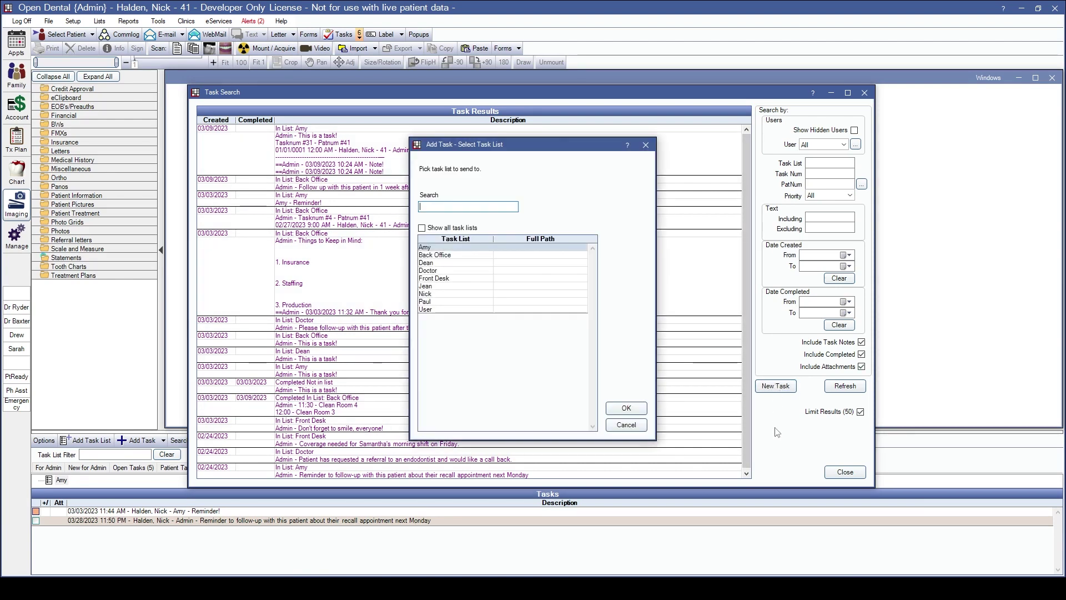
double_click(439, 278)
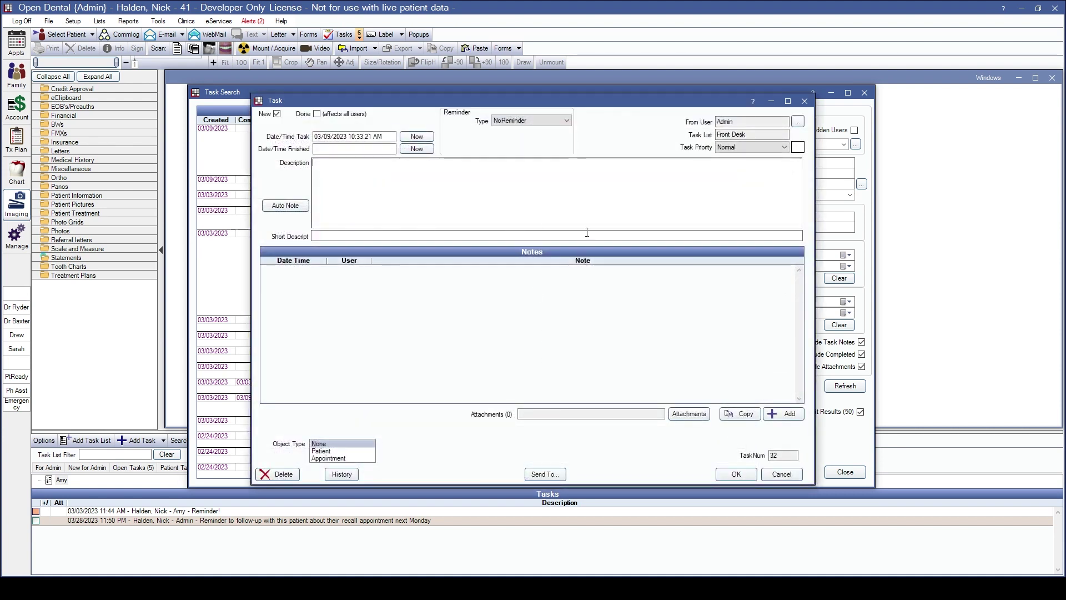
left_click(781, 474)
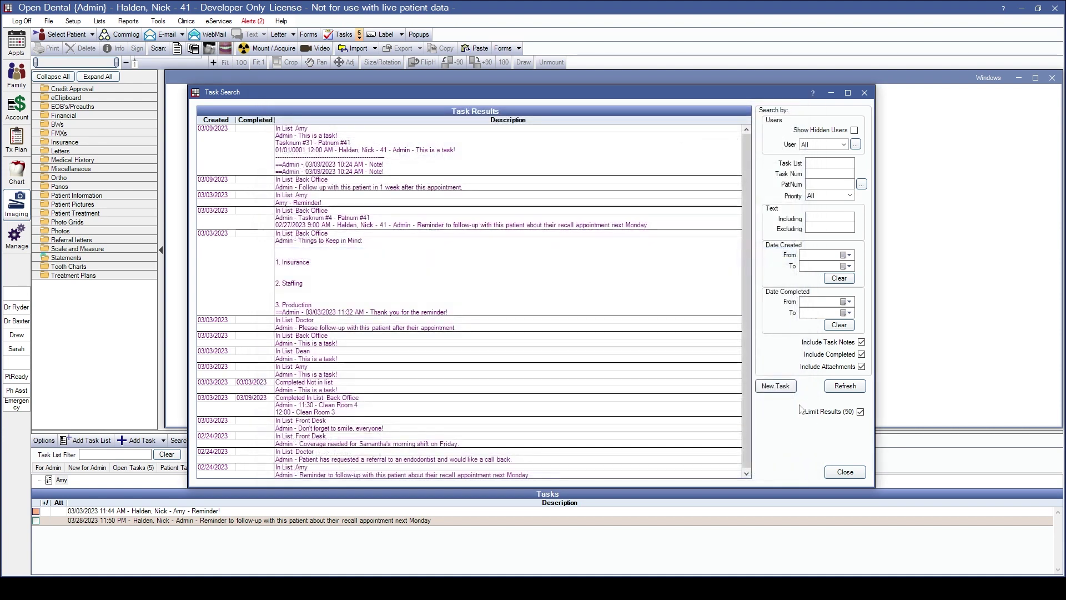
left_click(845, 473)
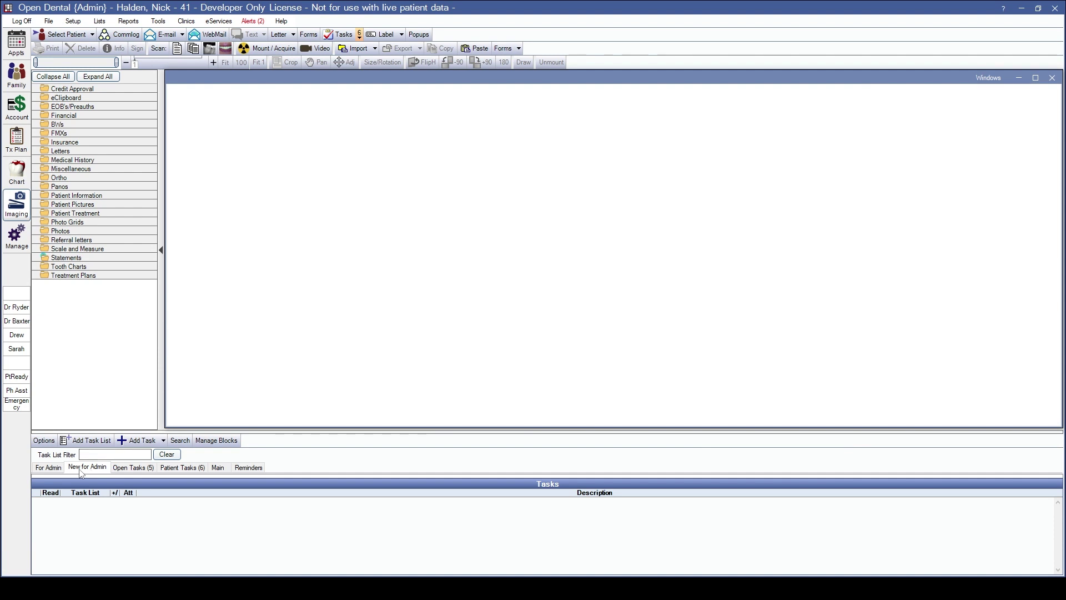
Step: In Back Office, mark 'This is a task!' and 'Things to Keep in Mind' as done
double_click(89, 501)
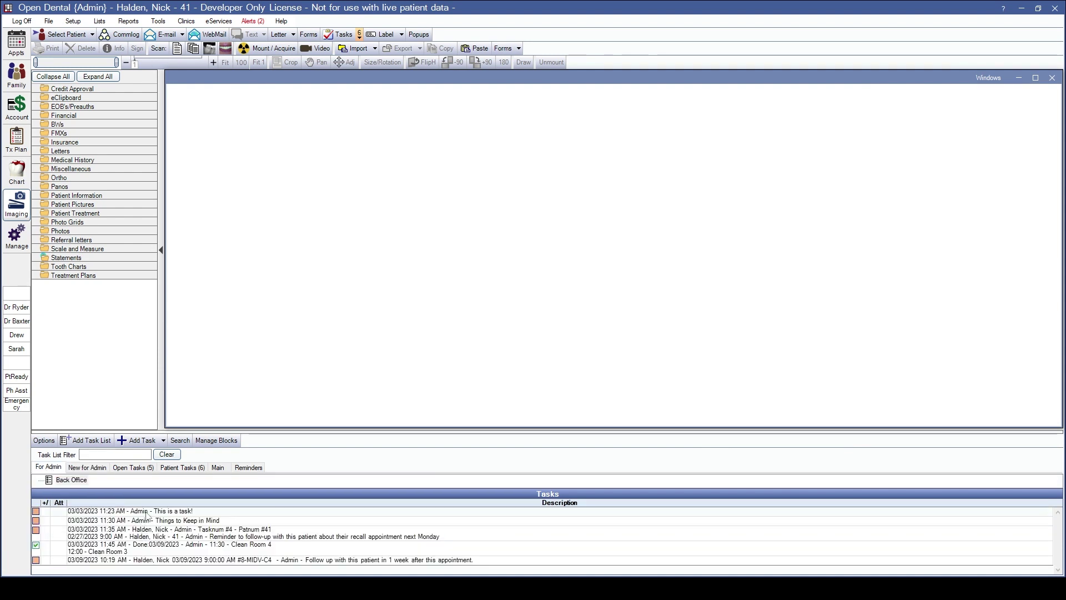
right_click(148, 515)
left_click(187, 302)
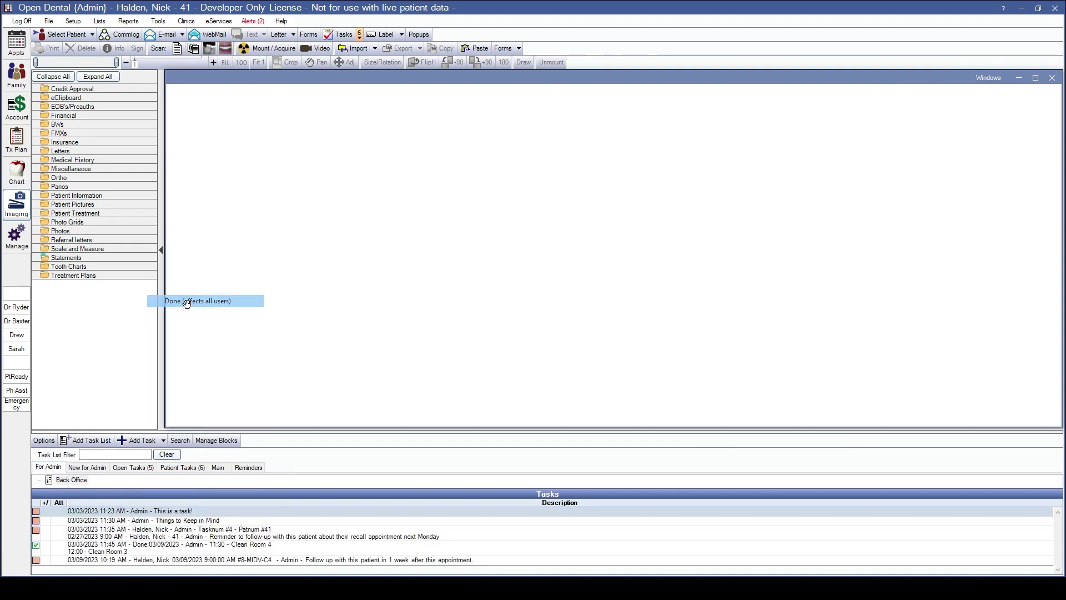
double_click(205, 521)
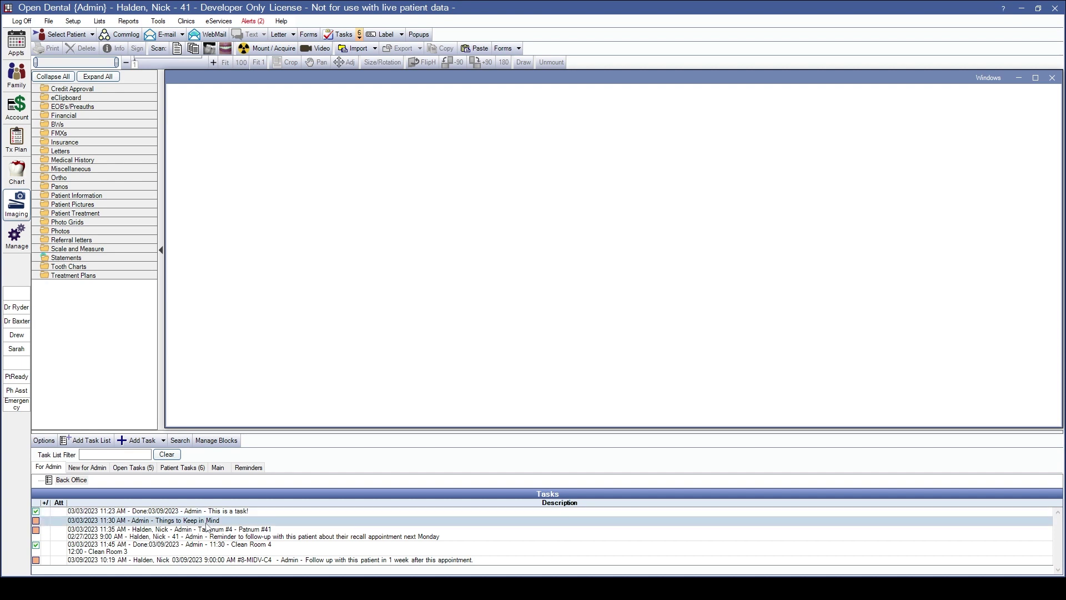
left_click(316, 114)
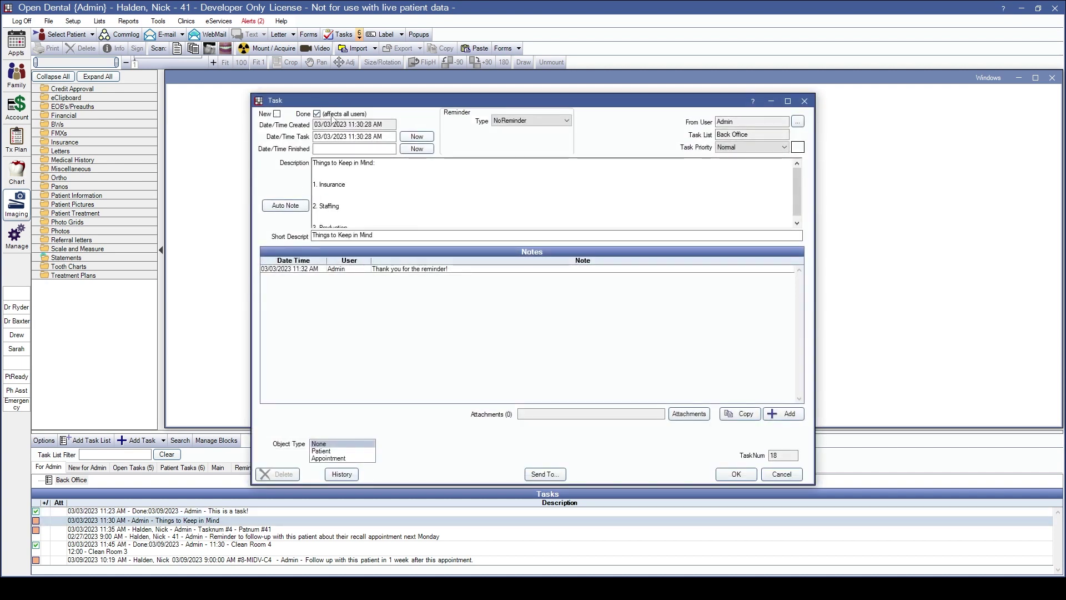
left_click(736, 475)
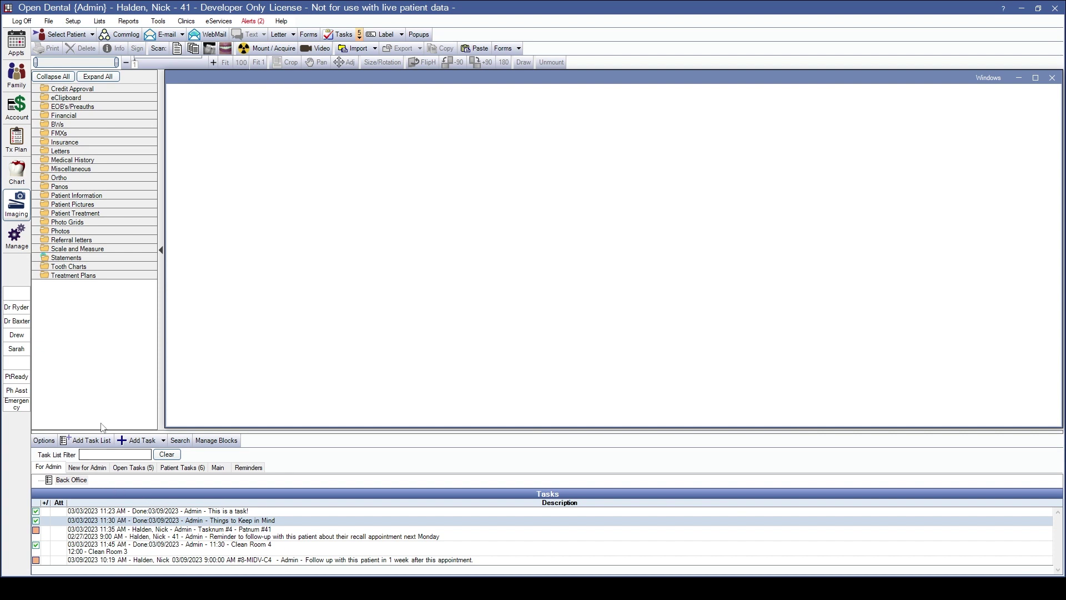
Step: Turn off Show Finished Tasks in the task display options
left_click(45, 440)
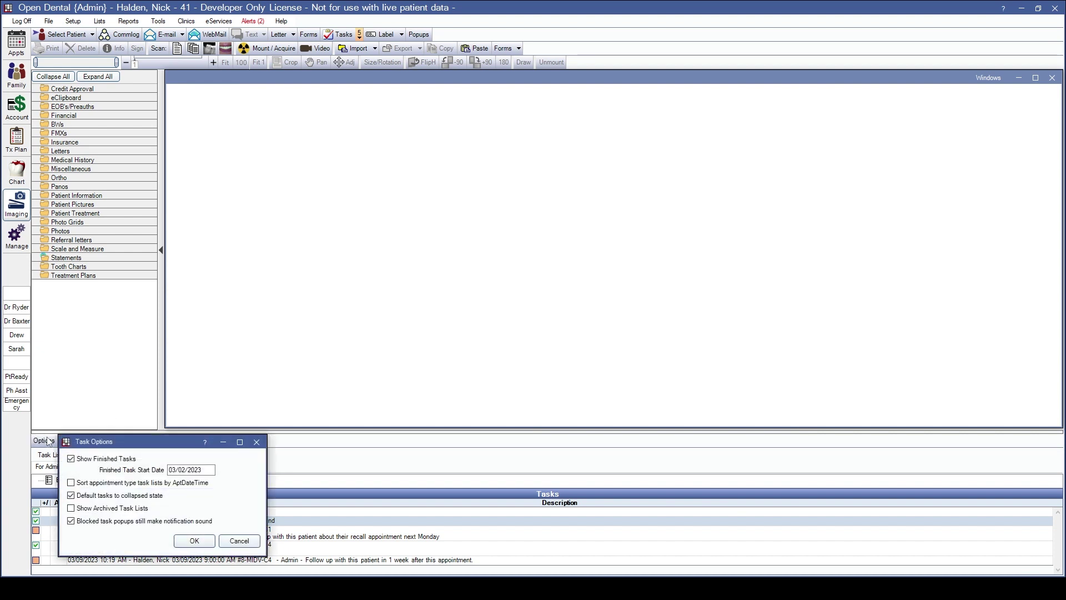
left_click(100, 460)
left_click(195, 541)
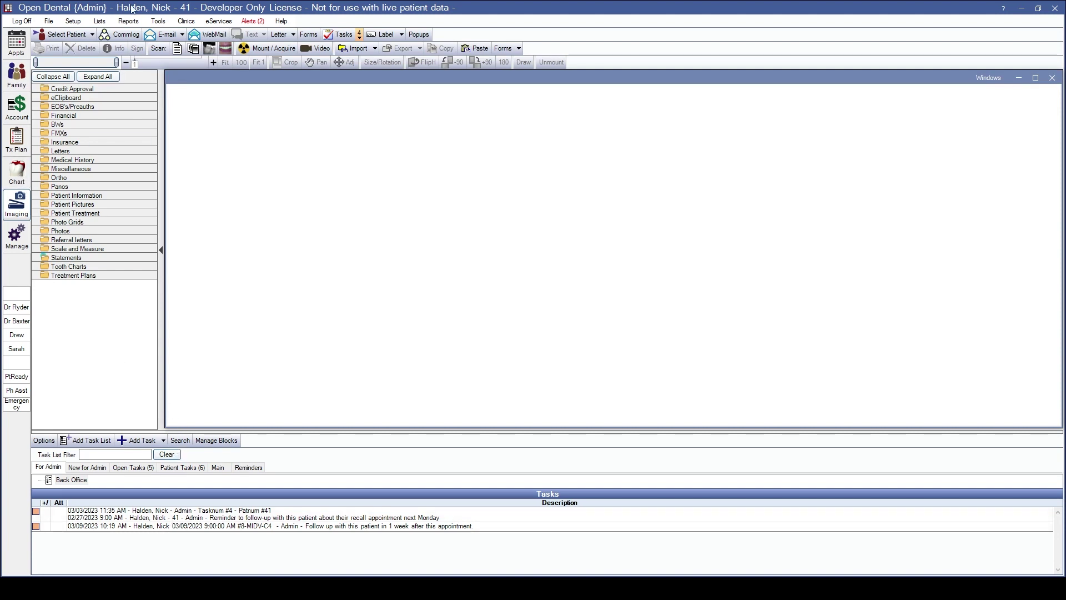
Step: In the patient's Chart Show filters, clear all types, then enable Tasks and Proc Notes
left_click(19, 180)
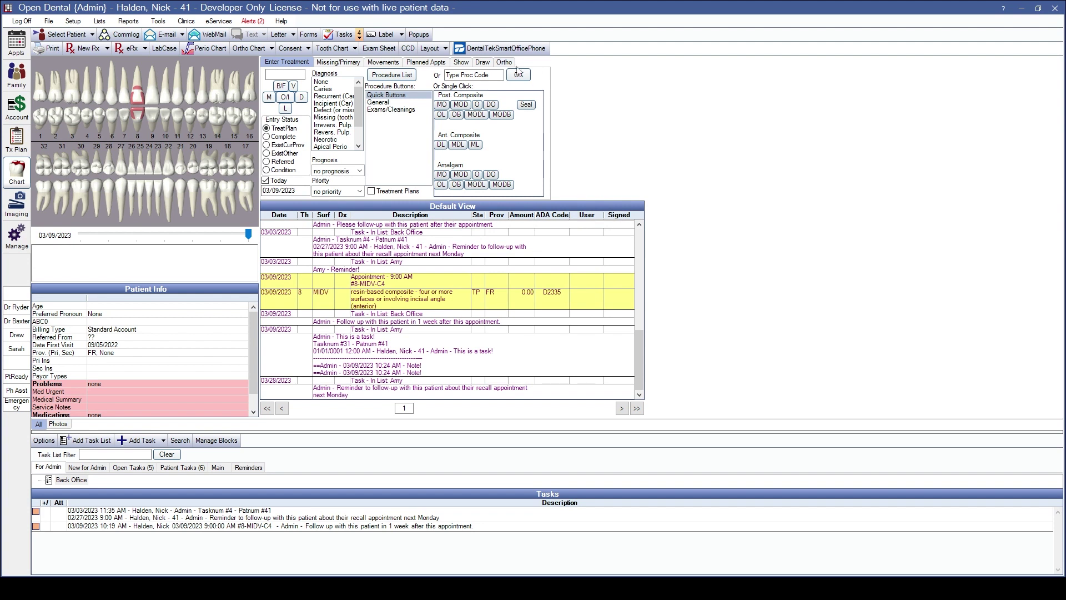
left_click(461, 63)
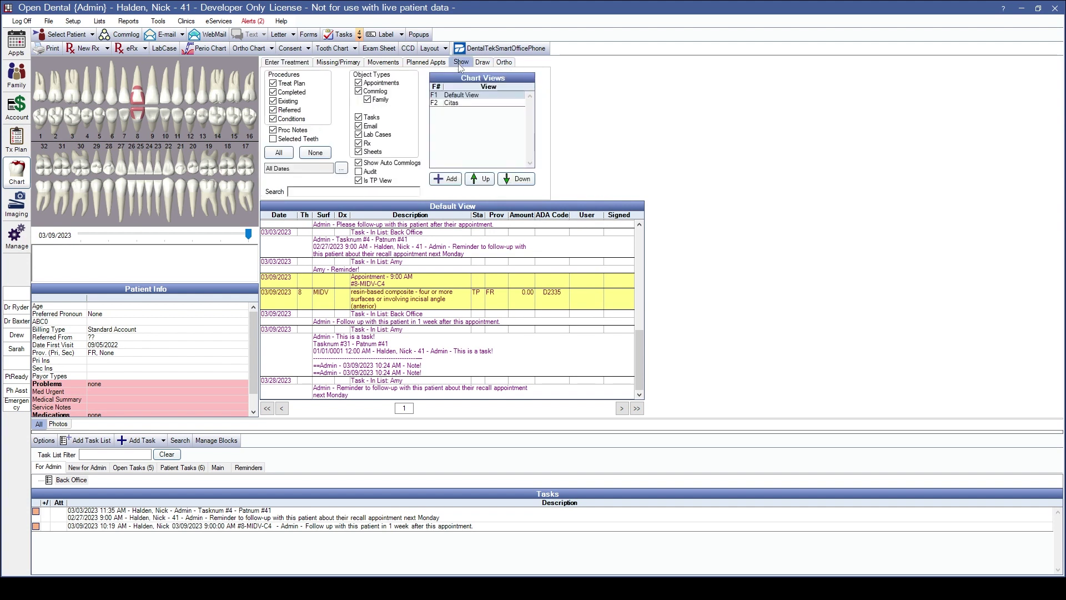
left_click(315, 152)
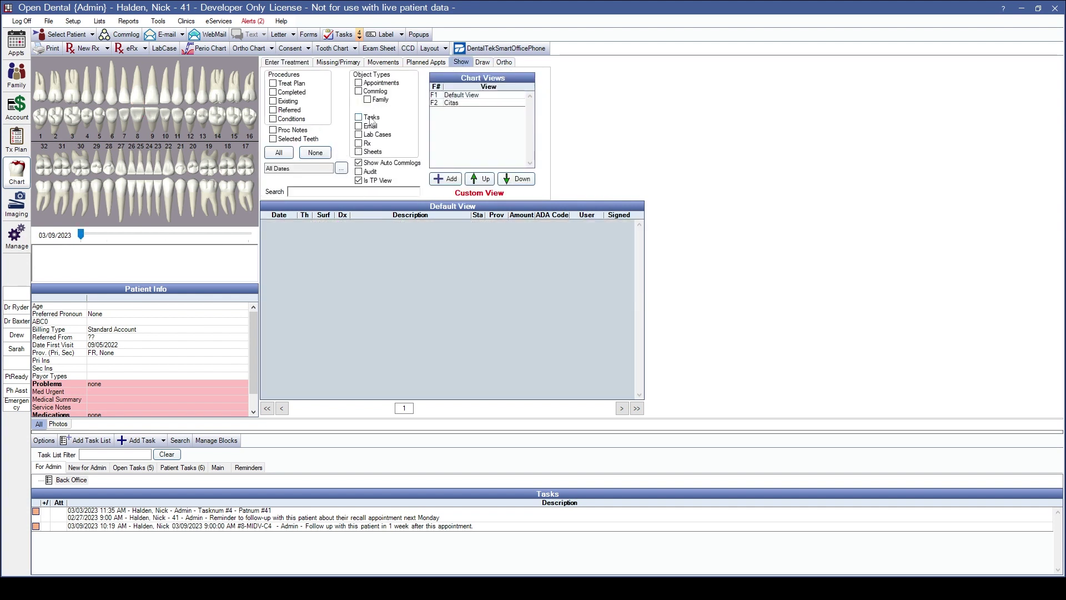
left_click(370, 118)
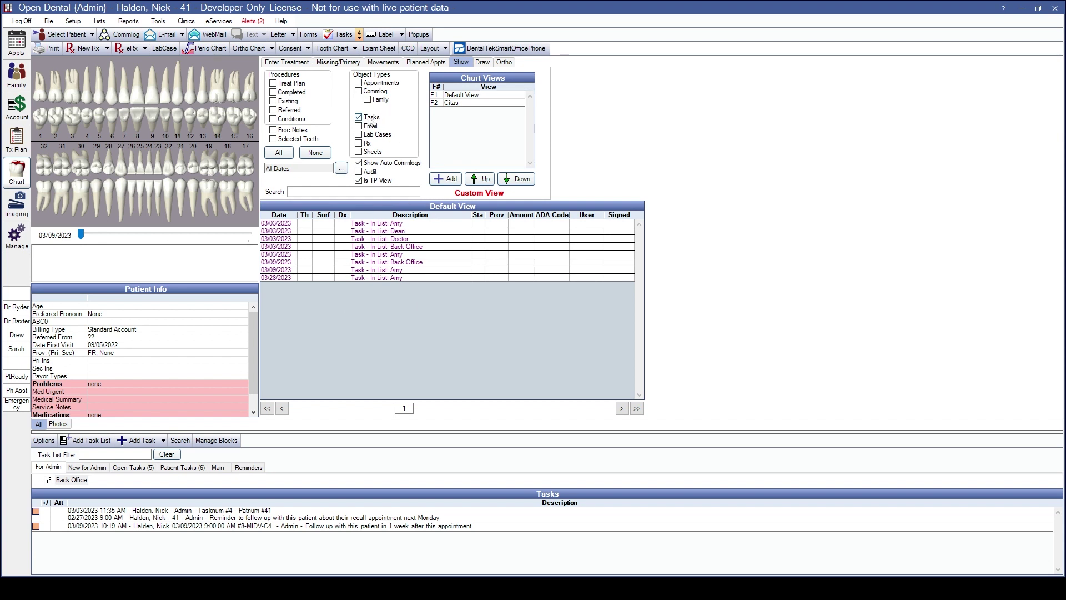
left_click(293, 130)
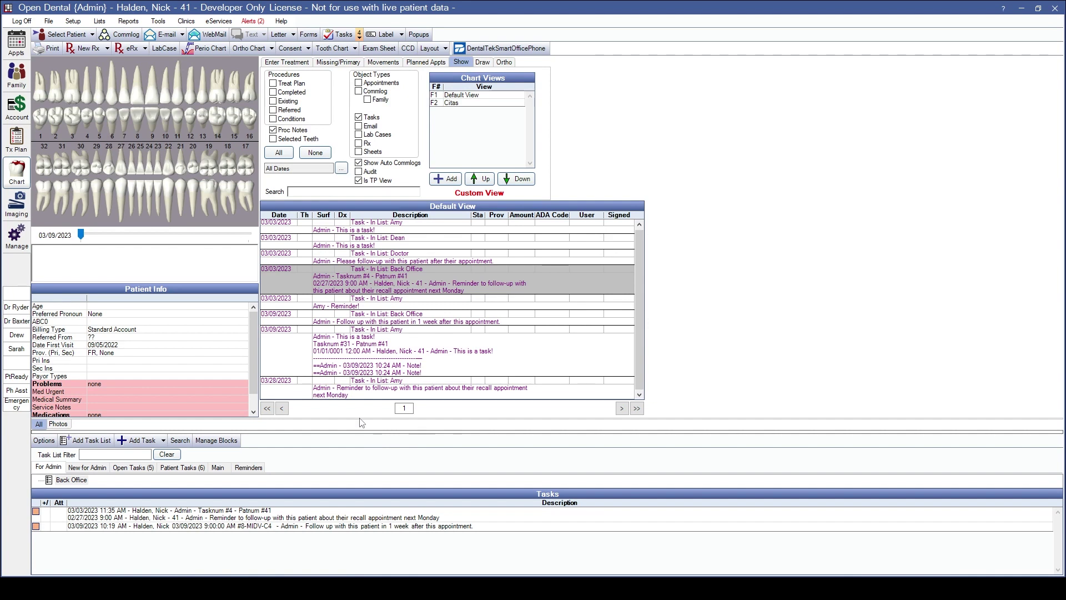
Step: Start a new Back Office task with the description 'This is a task!'
left_click(133, 441)
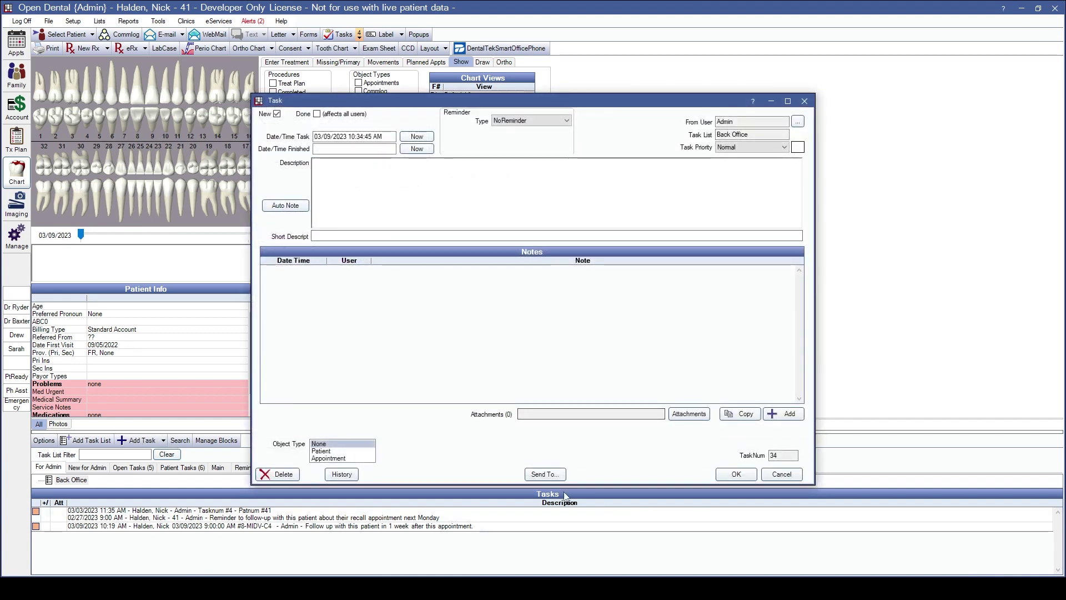
left_click(405, 171)
type("T")
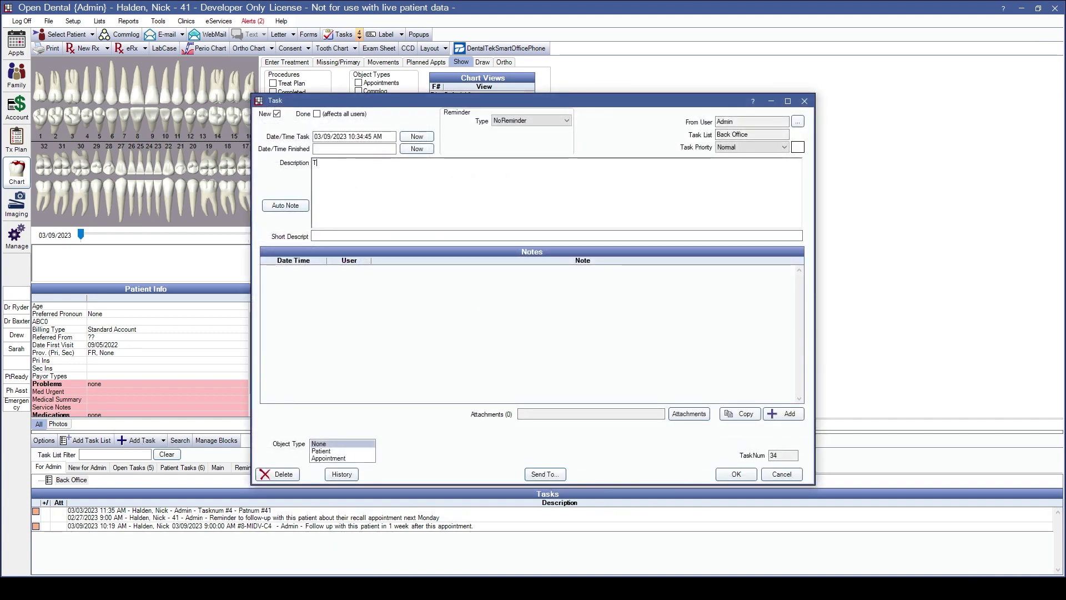
type("his a task!")
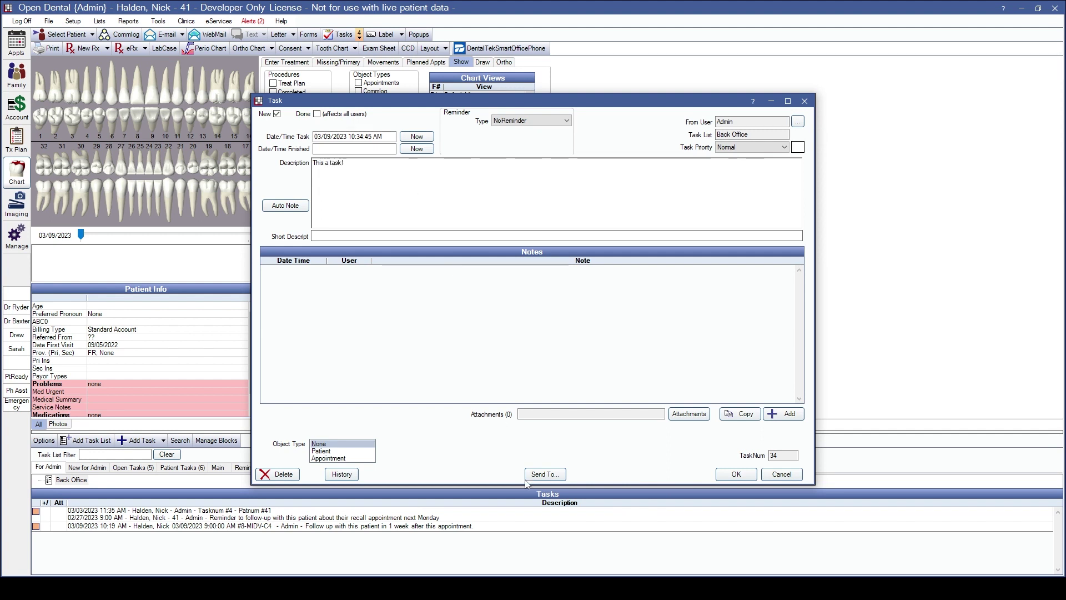
Step: Send copies of the task to all nine task lists using multi-send with all lists shown
left_click(544, 473)
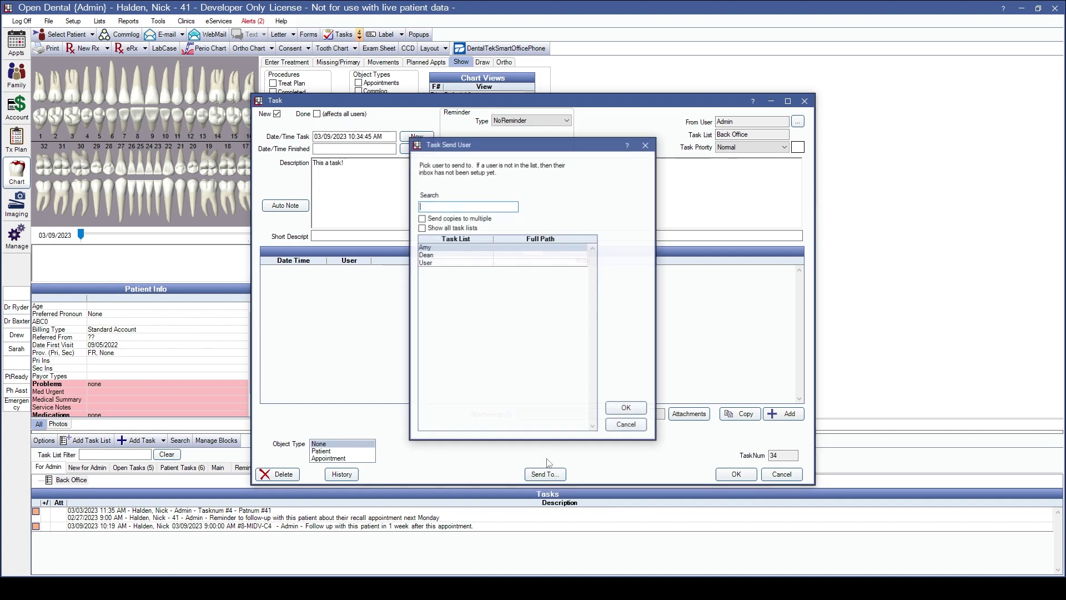
left_click(447, 220)
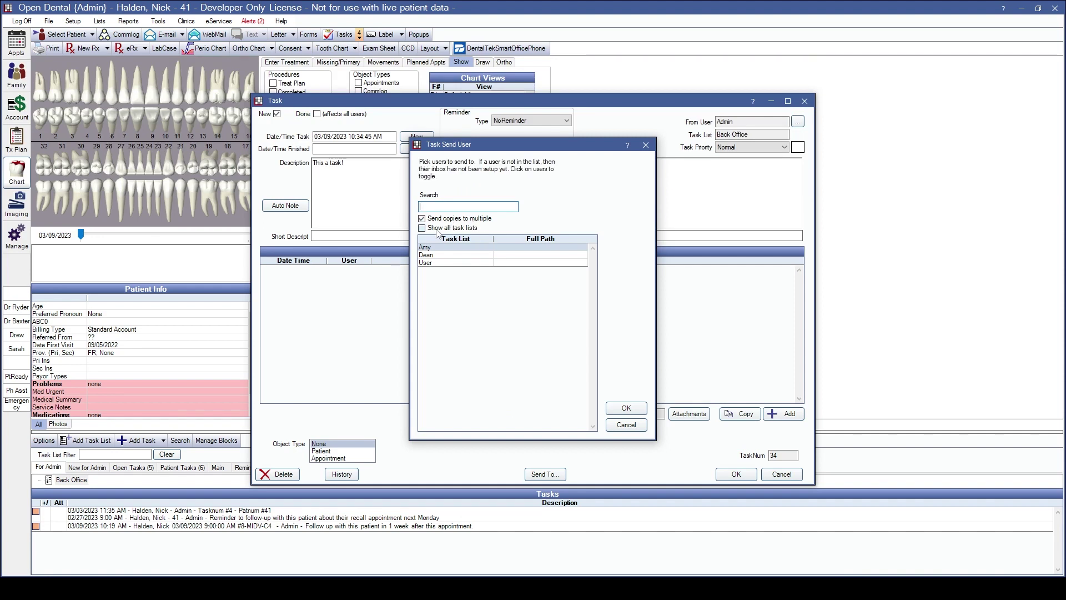
left_click(437, 230)
left_click_drag(453, 254, 457, 334)
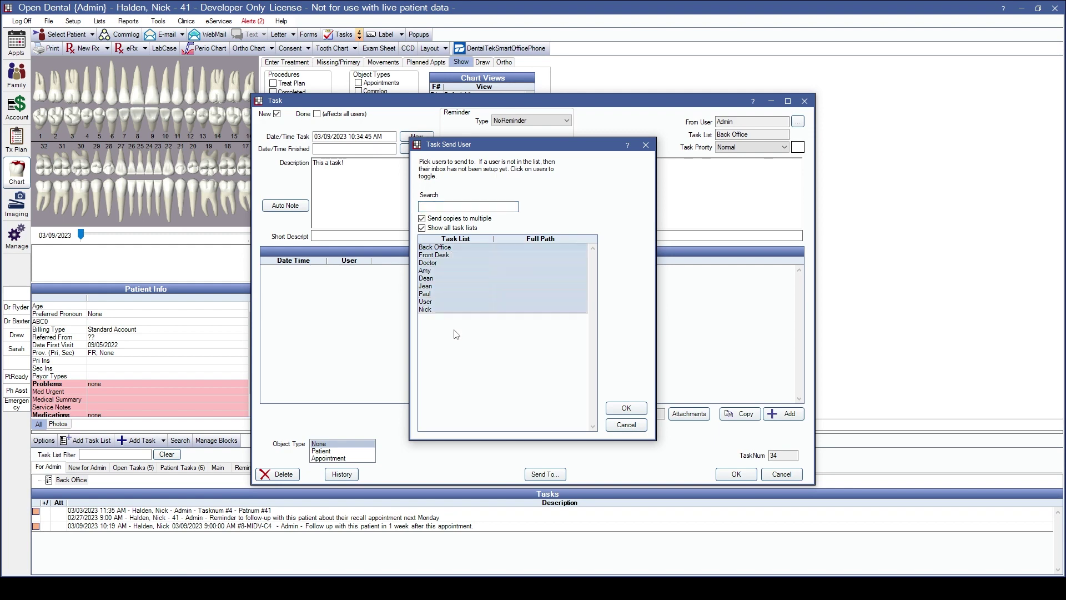
left_click(616, 413)
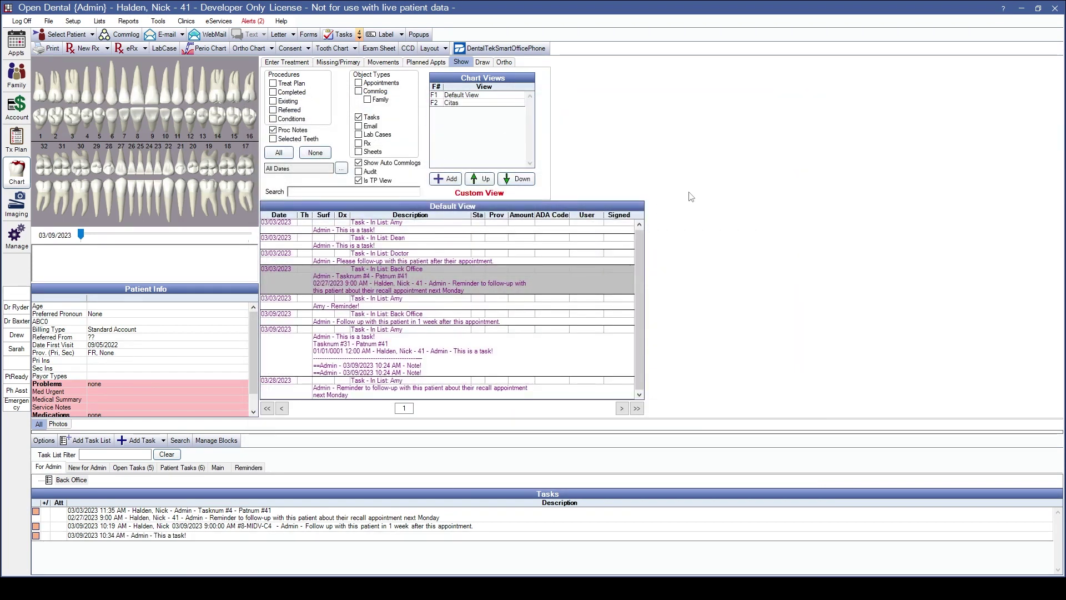
Step: Select the 10:19 AM follow-up task and view its actions without choosing one
left_click(246, 529)
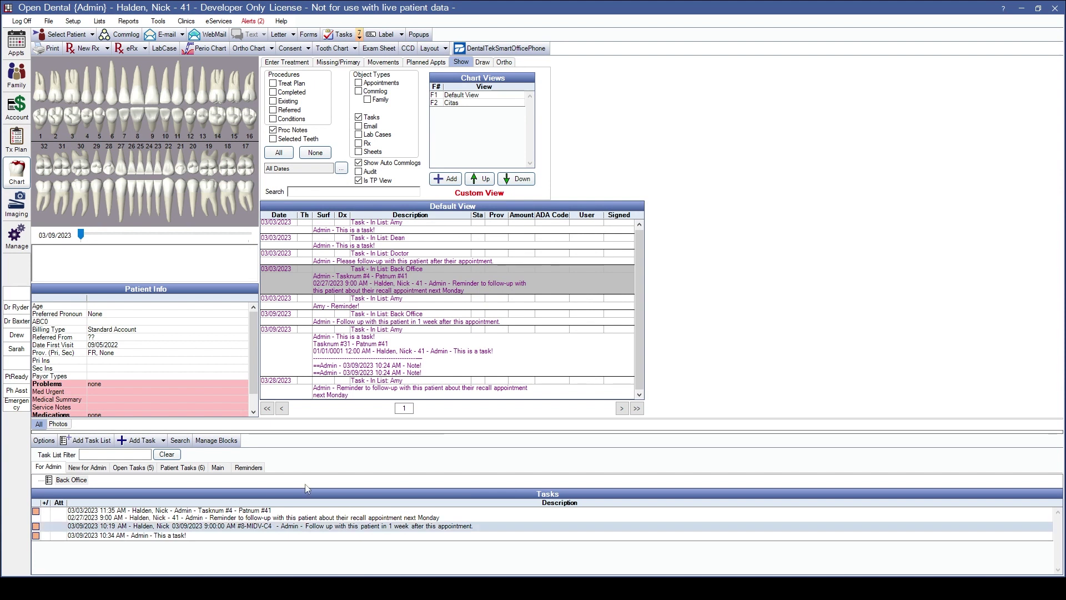
right_click(246, 532)
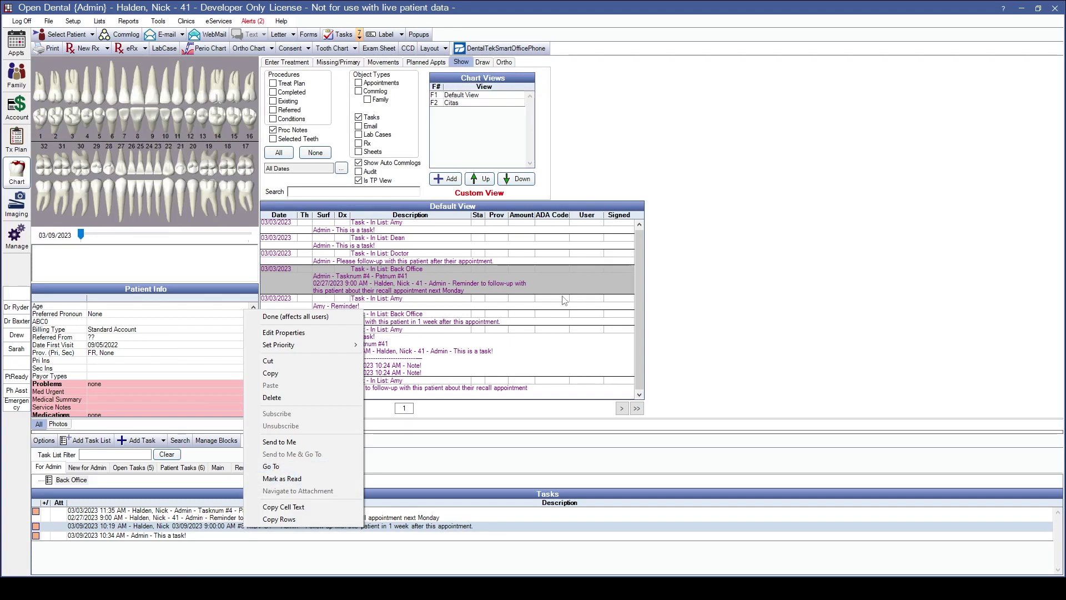
left_click(622, 103)
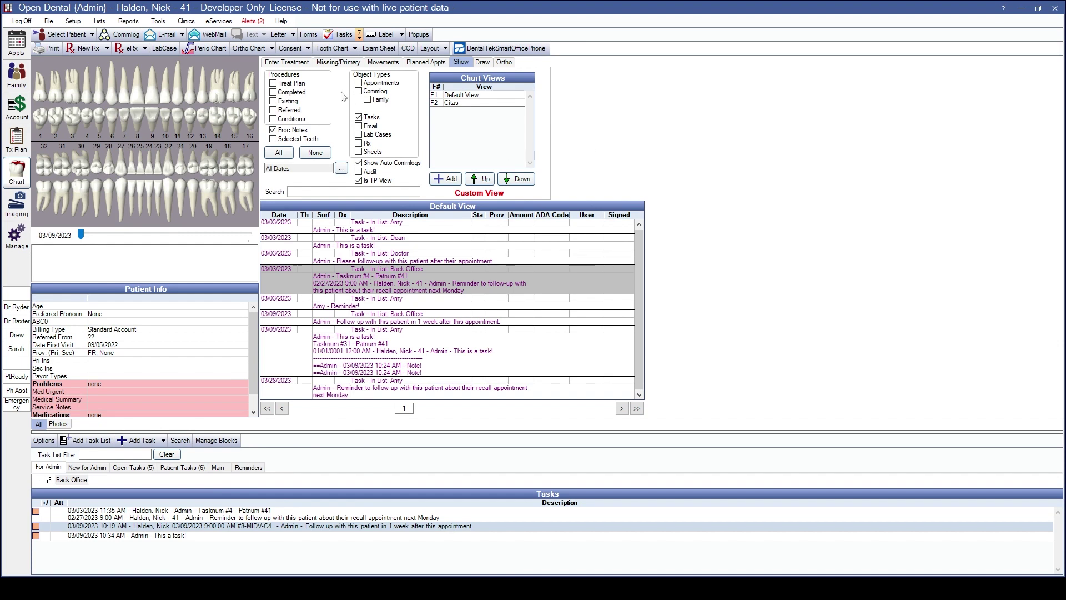
Step: Save a new Back Office task describing Patnum:31, TaskNum:30 and the pasted Open Dental URL
left_click(341, 36)
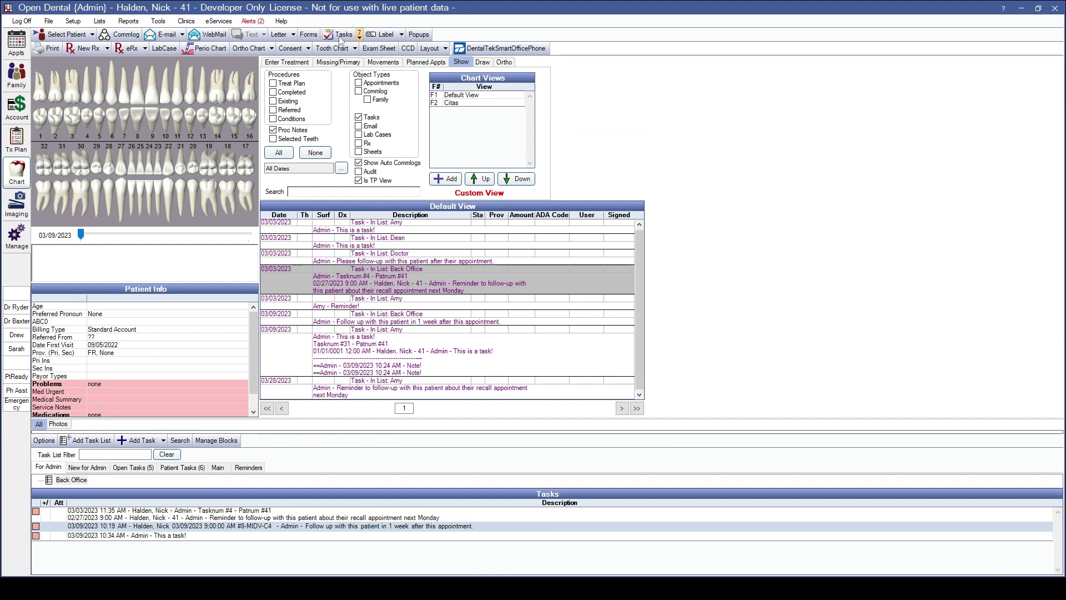
double_click(454, 259)
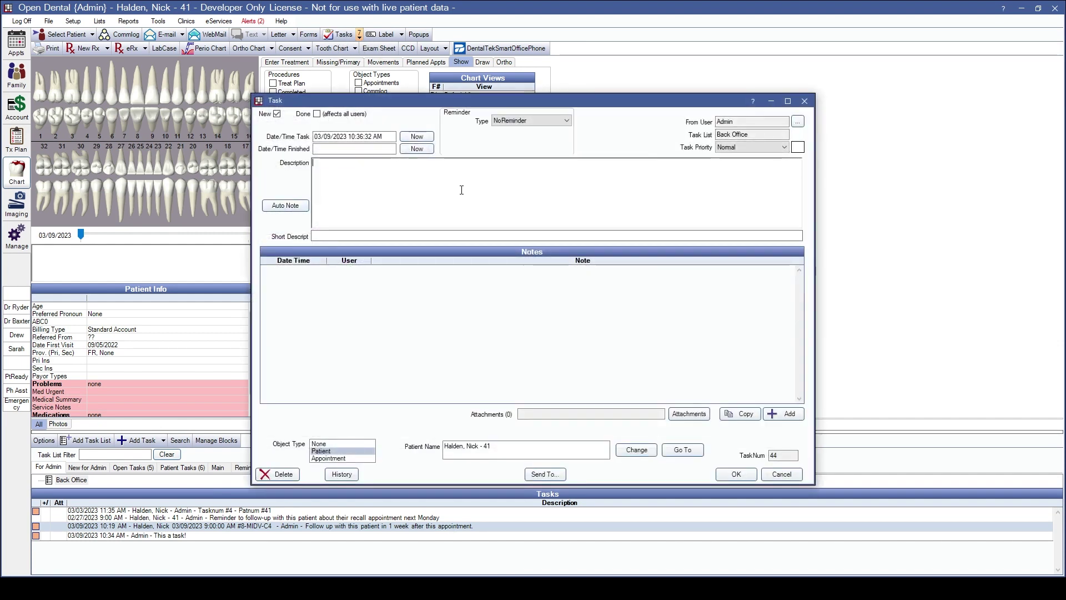
type("Patnum")
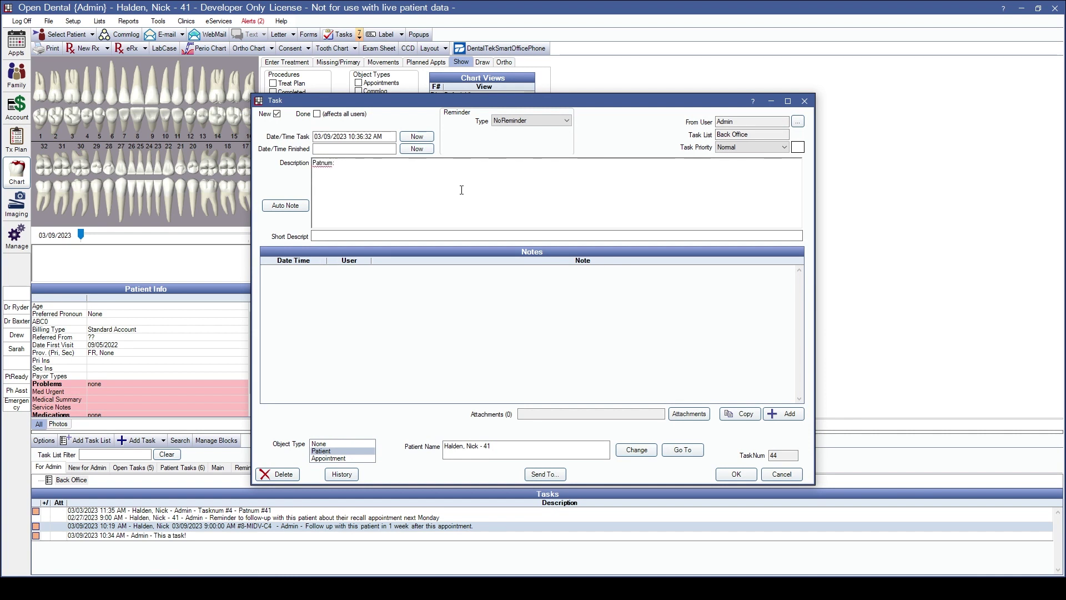
type(":31")
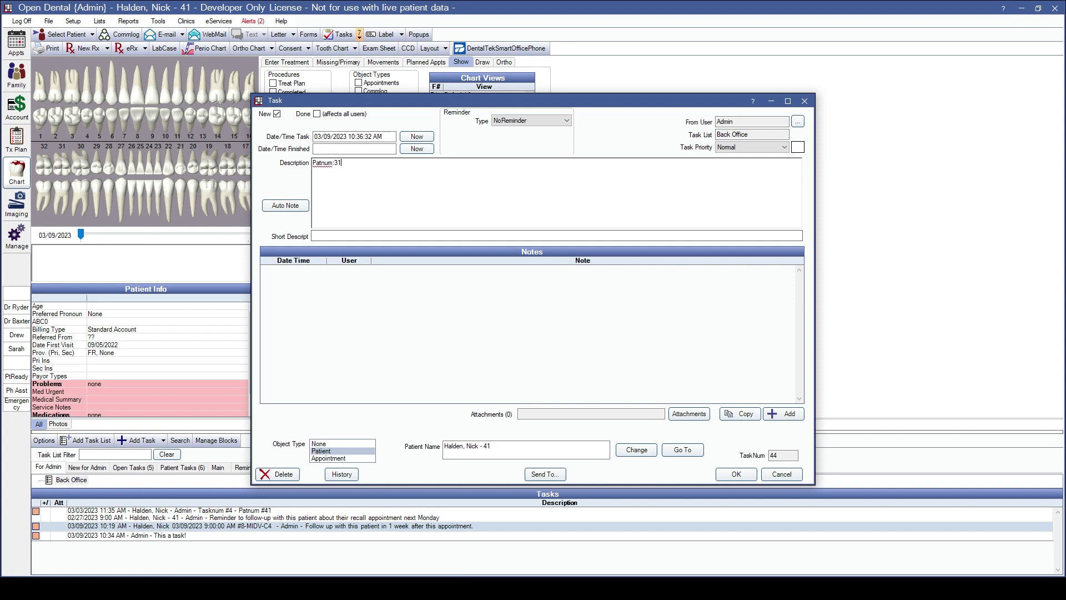
key("Return")
type("Patn")
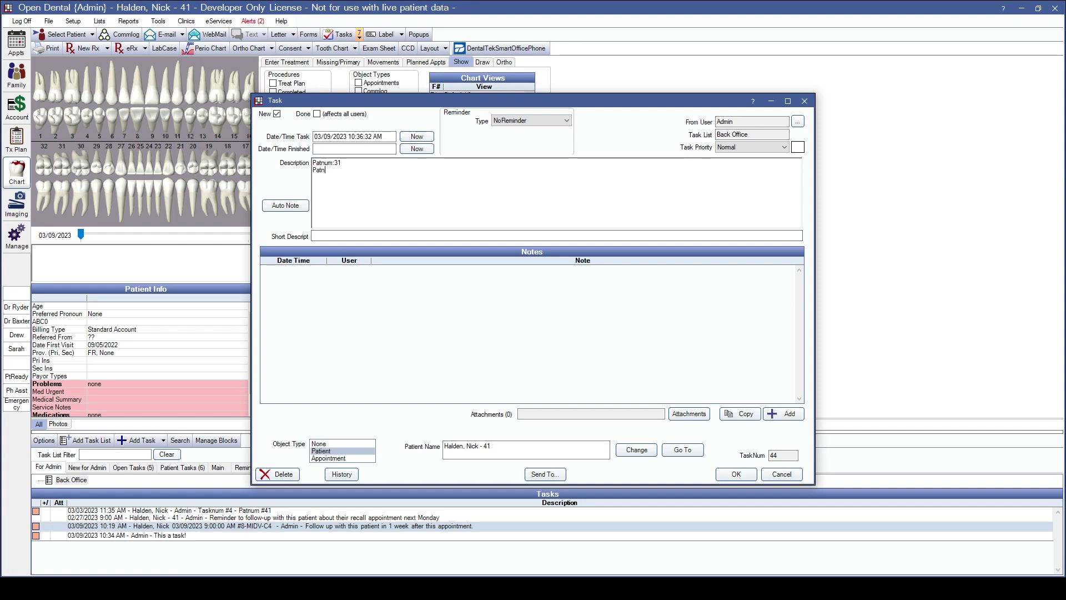
type("um")
key("BackSpace")
key("BackSpace")
type("TaskNum")
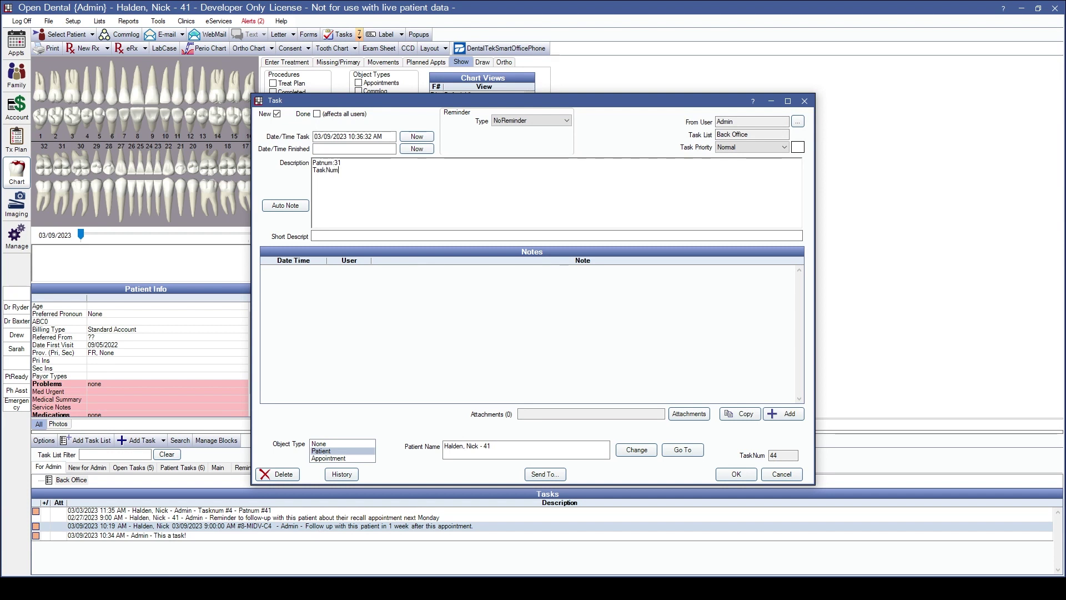
type(":30")
type("https://www.opendental.com/index.html")
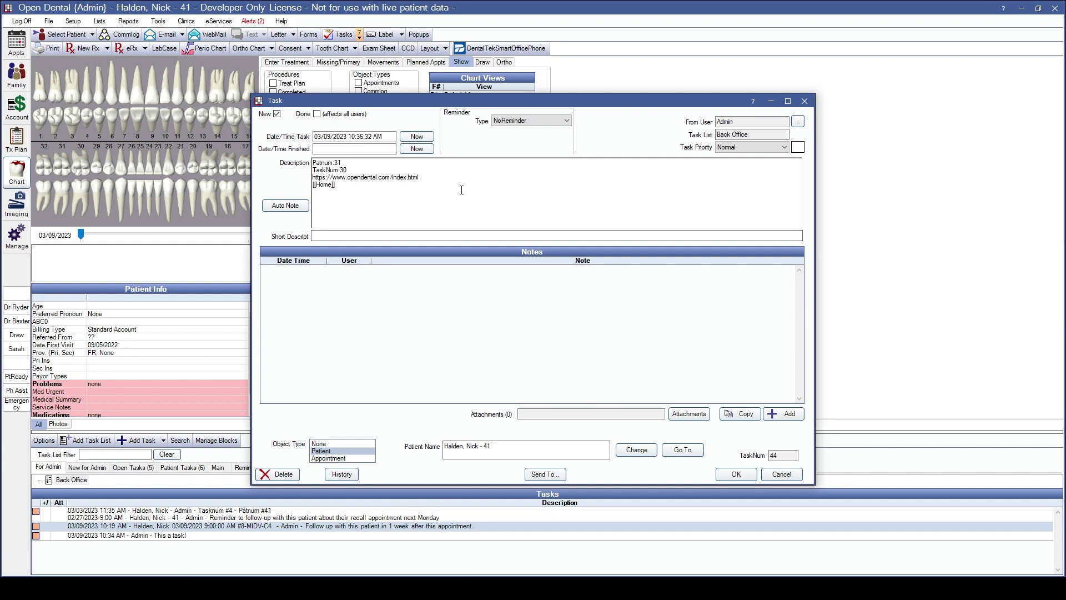
left_click(736, 474)
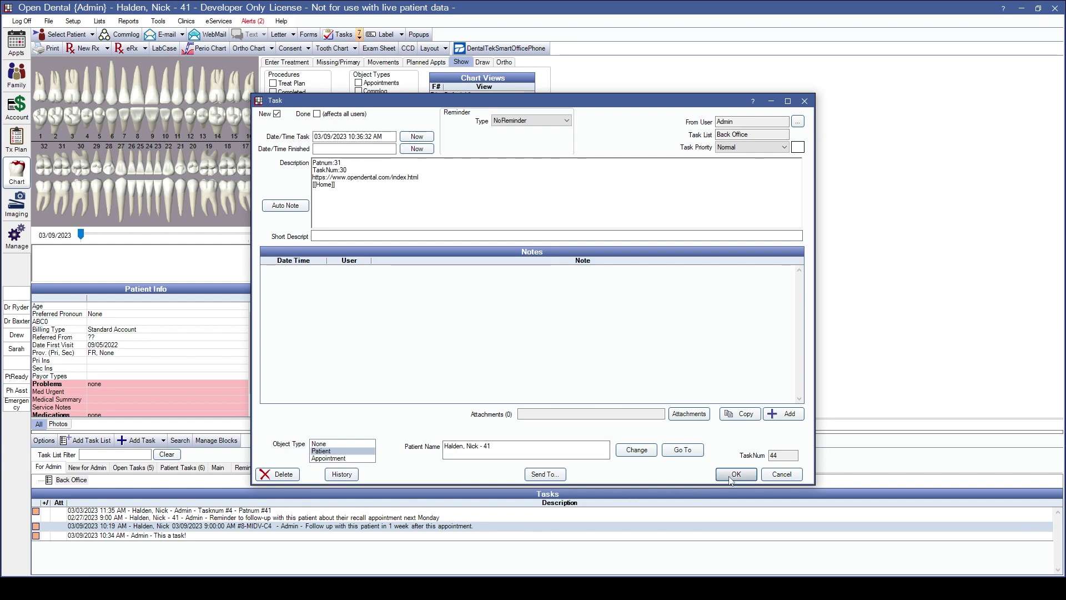
Step: Follow the task's links to TaskNum 30 and PatNum 31, acknowledging the deleted-patient message
right_click(147, 562)
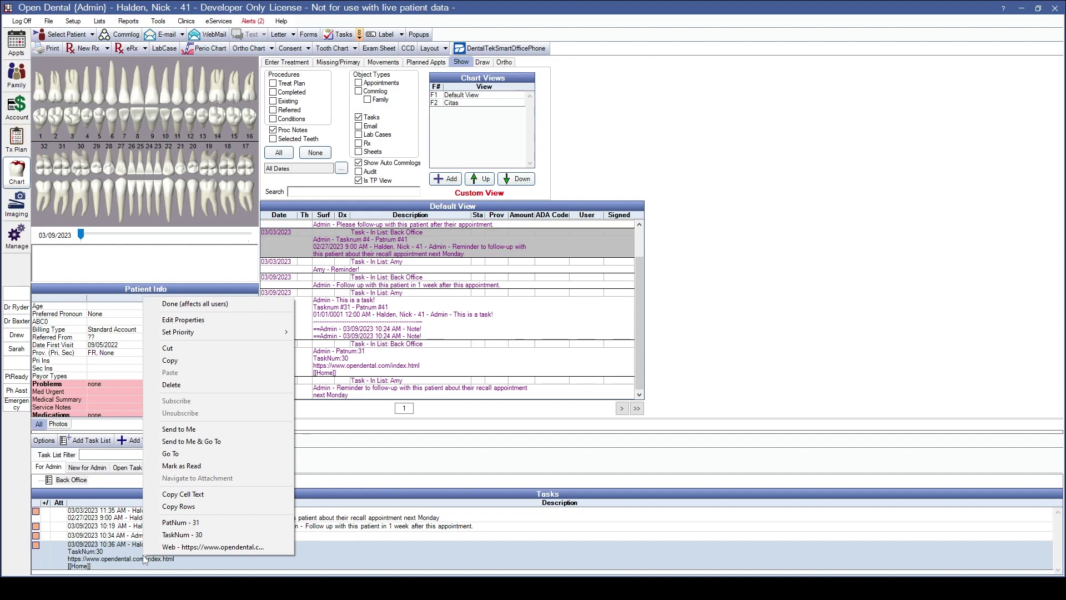
left_click(199, 535)
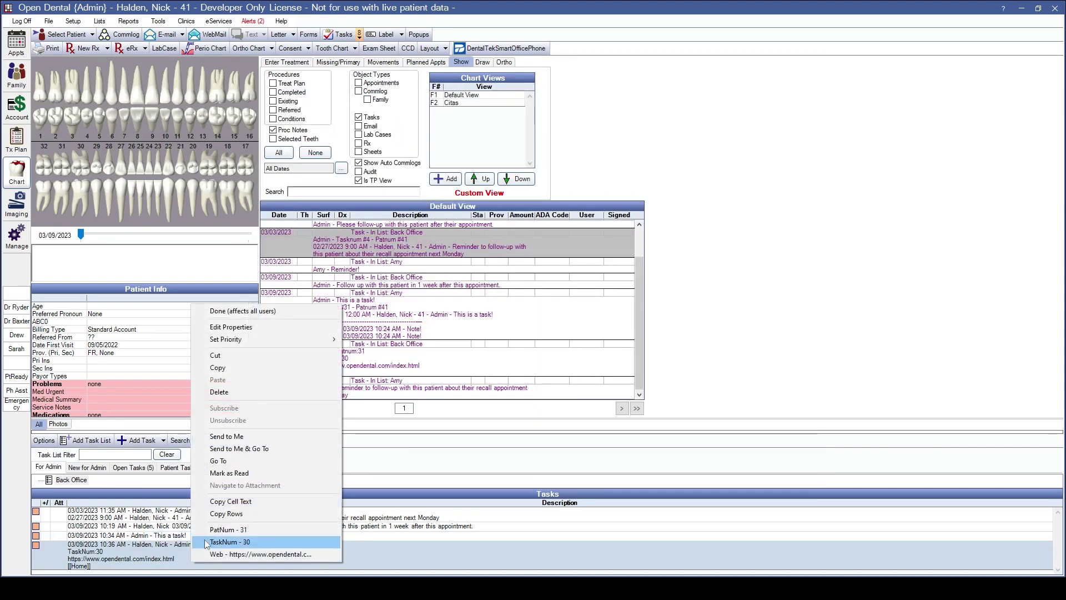
left_click(205, 533)
key("Return")
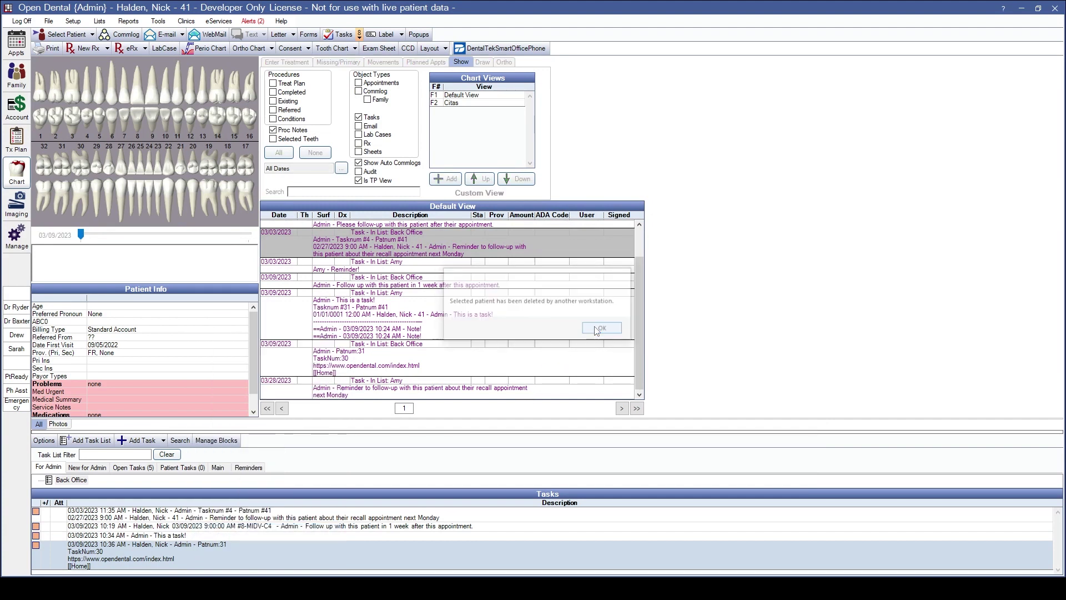
Step: Open the wiki Home page from Tools and then close the wiki window
right_click(129, 562)
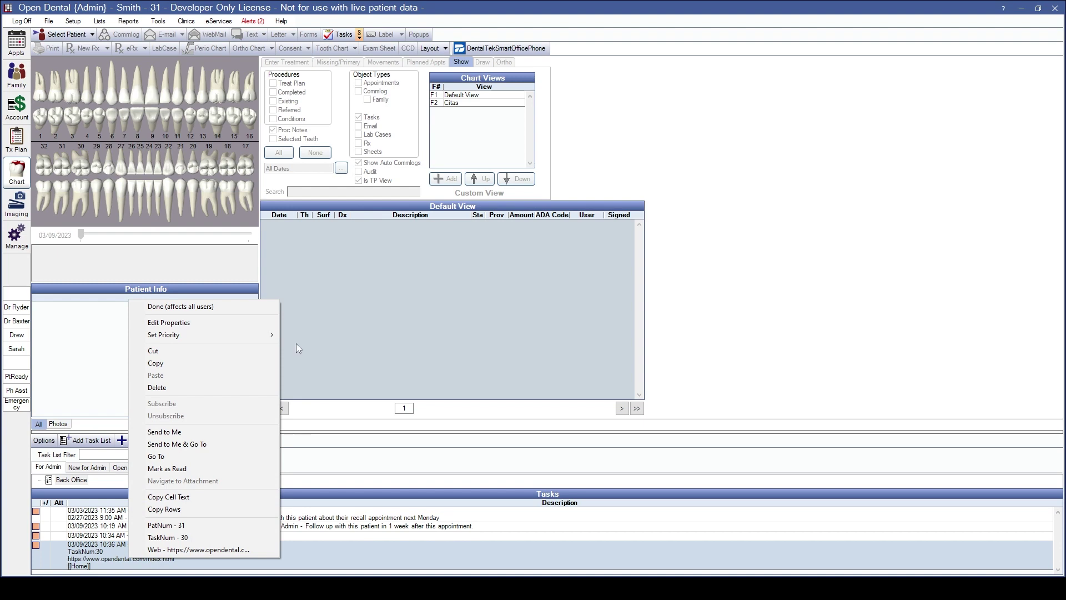
left_click(160, 22)
left_click(183, 225)
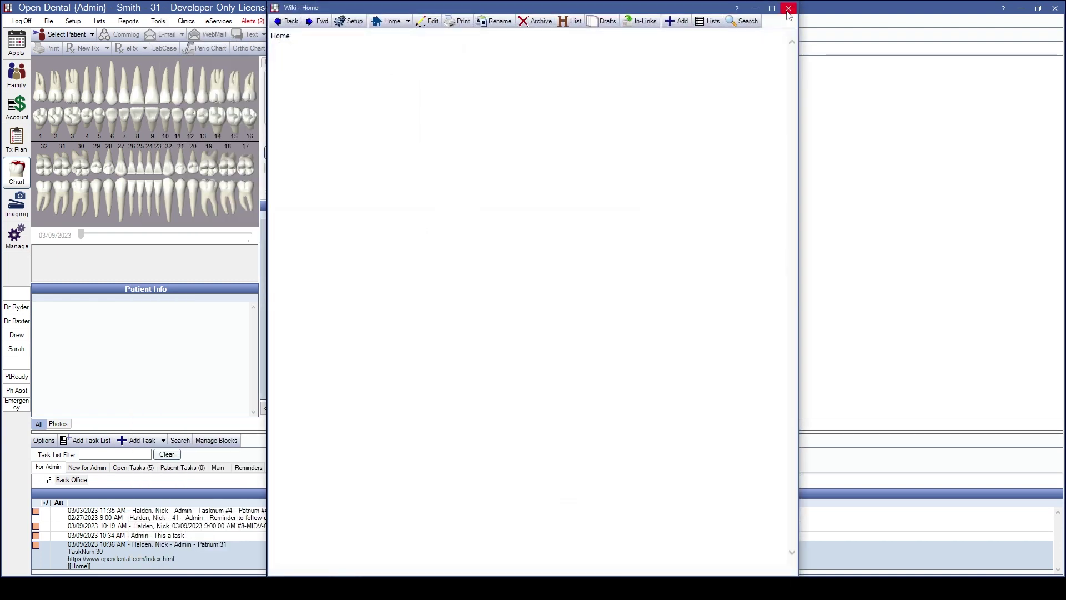
left_click(788, 8)
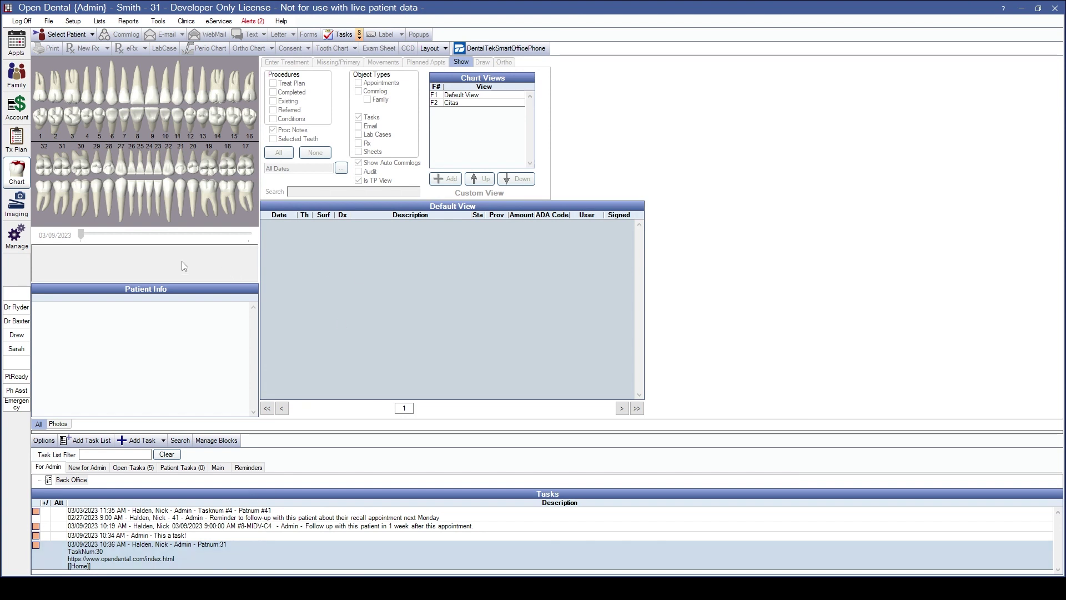
Step: Show the Task Priorities category in Setup > Definitions
left_click(74, 21)
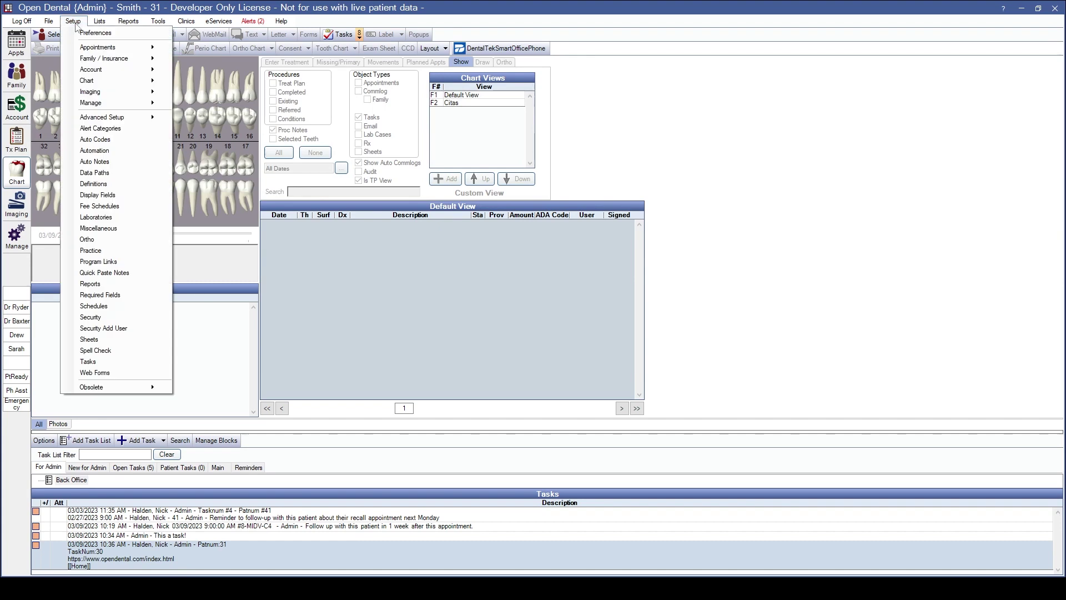
left_click(93, 184)
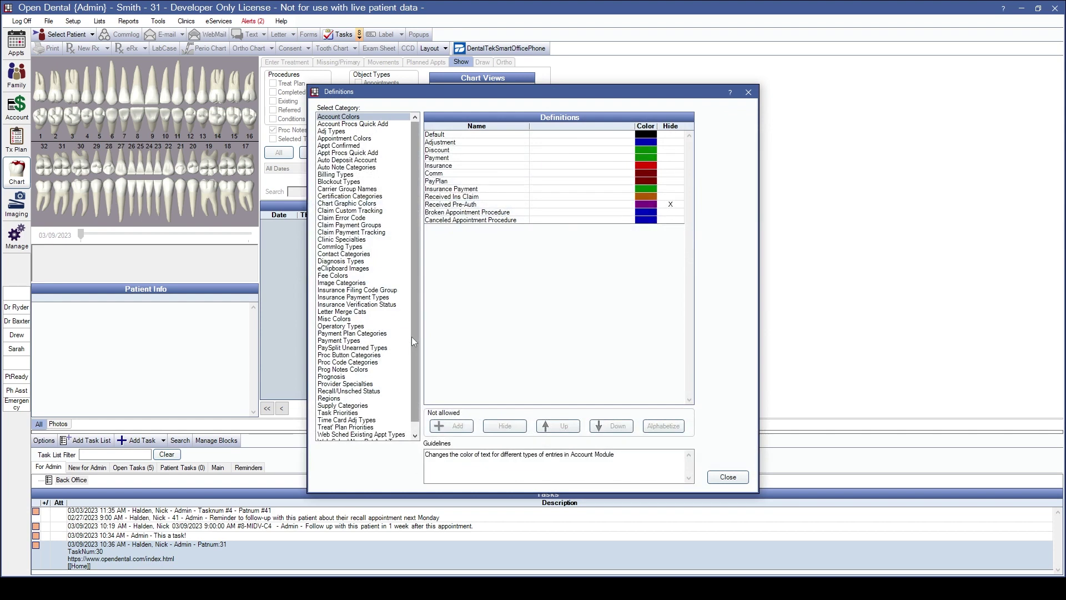
left_click(337, 412)
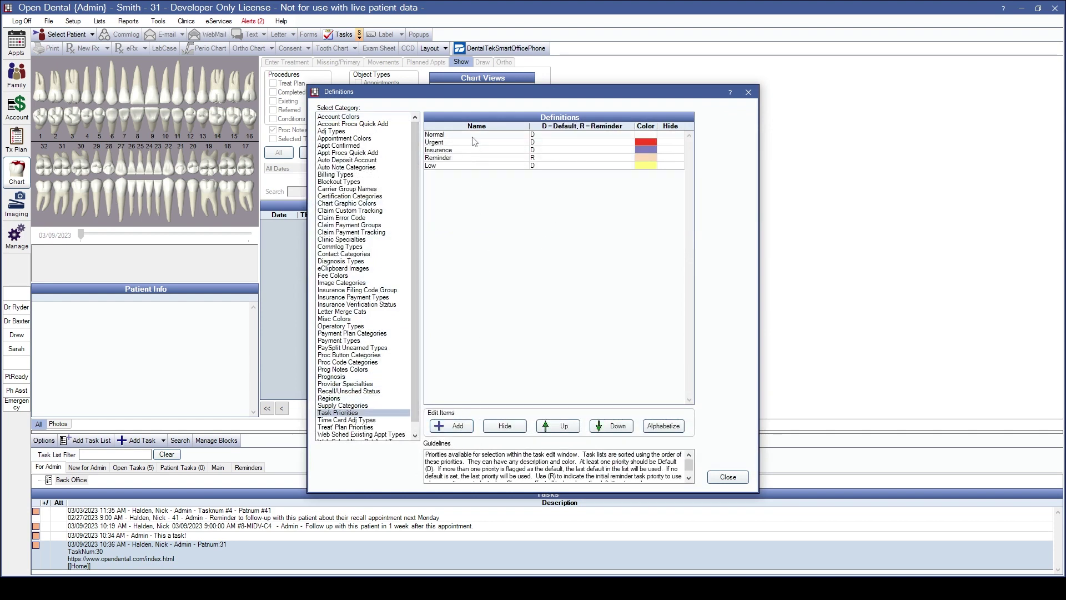
Step: Start adding a new task priority, view its colour chooser, then cancel both dialogs
left_click(452, 426)
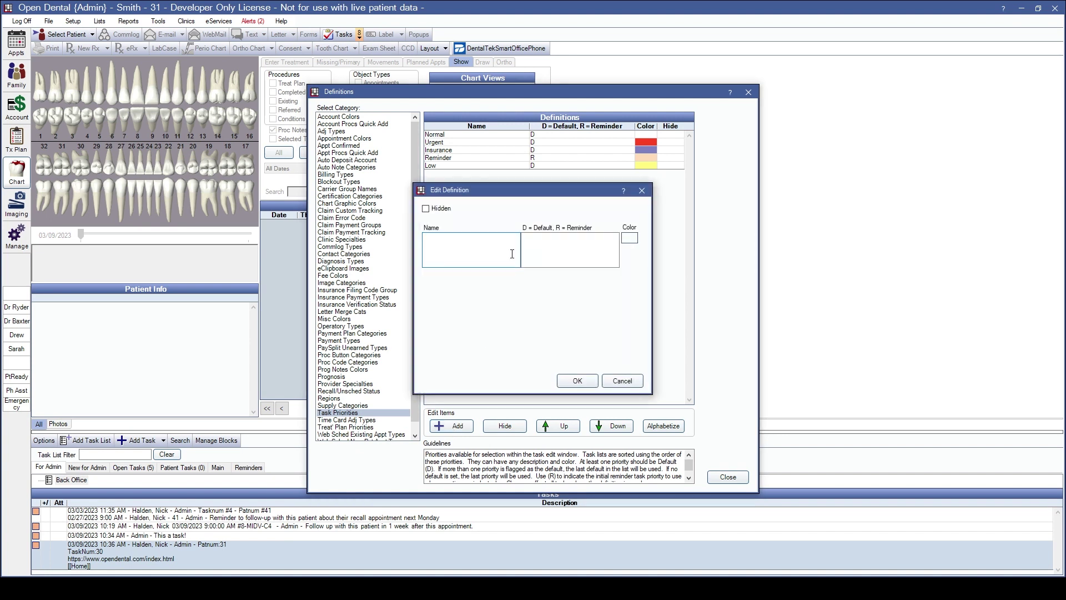
left_click(565, 237)
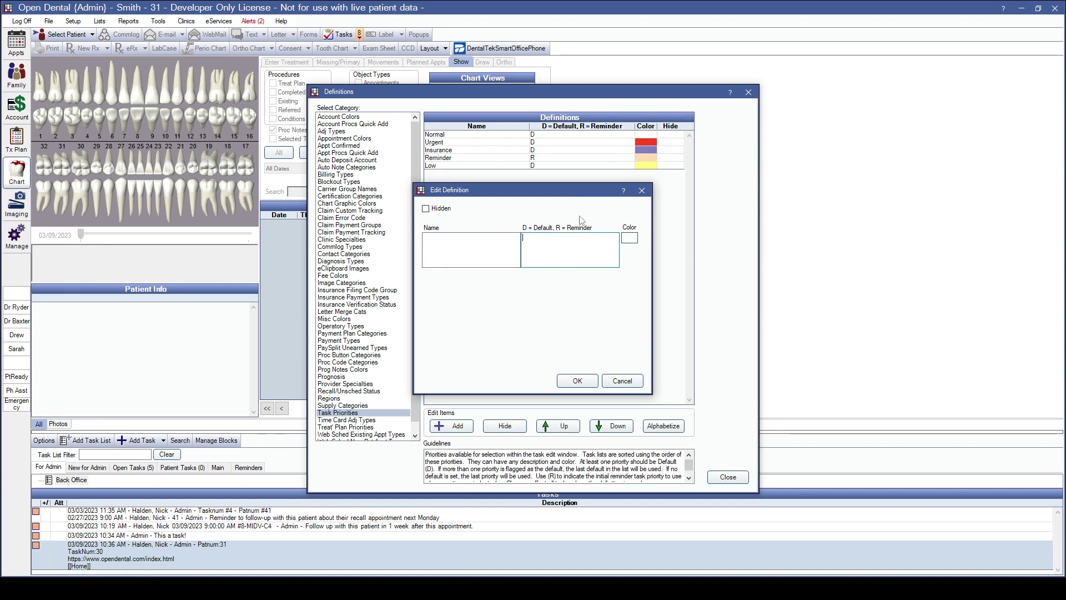
left_click(630, 238)
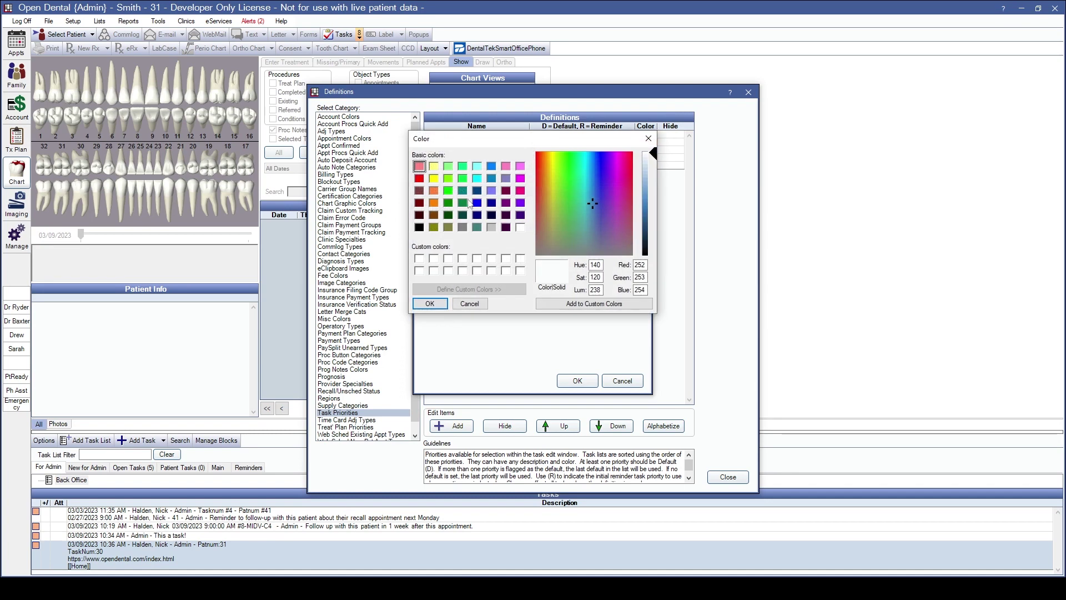
left_click(648, 138)
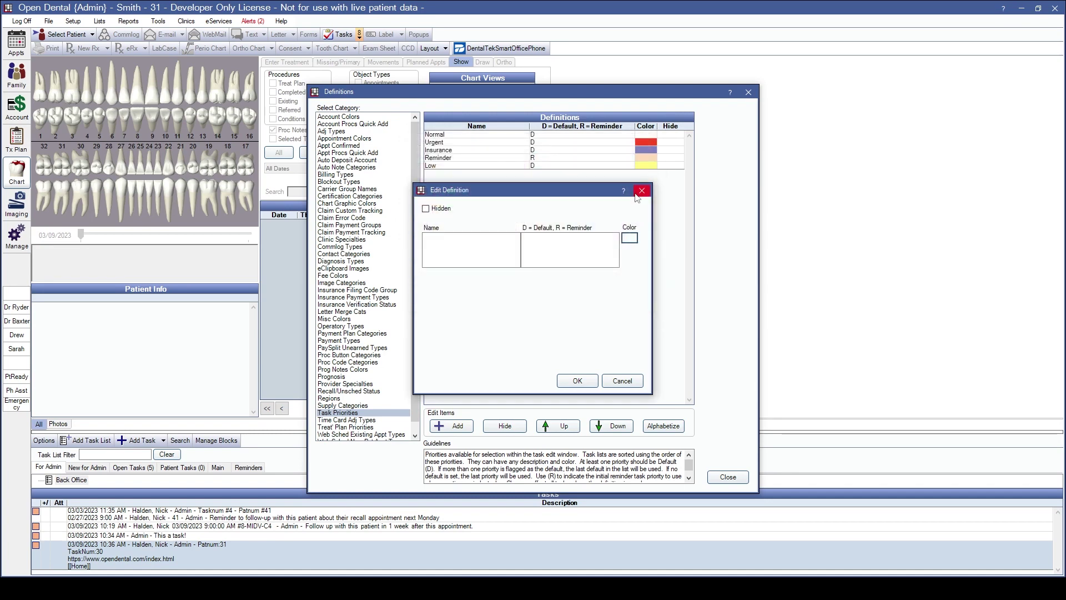
left_click(641, 191)
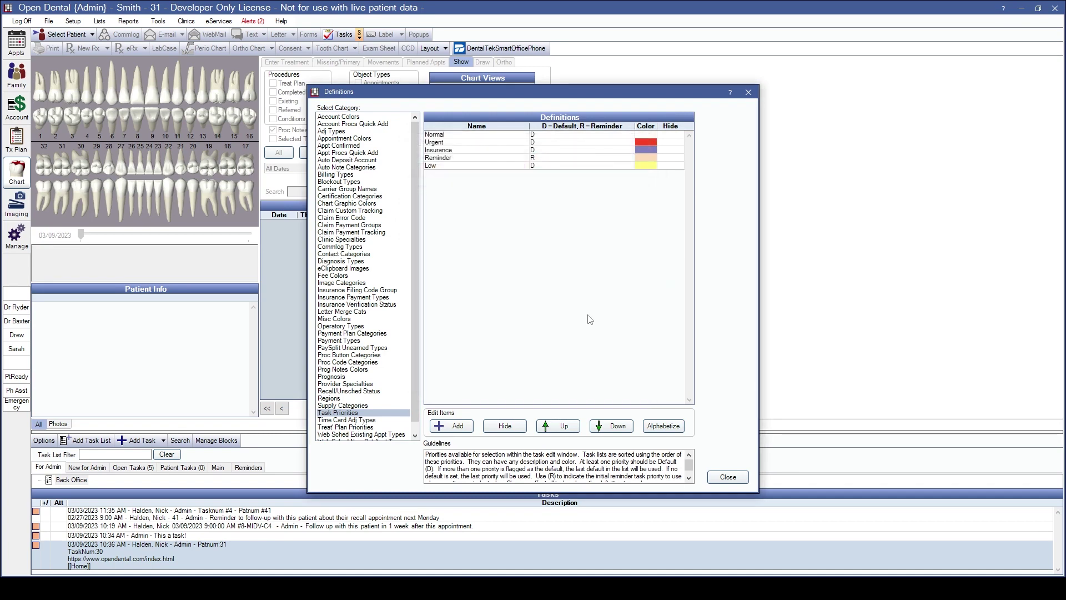